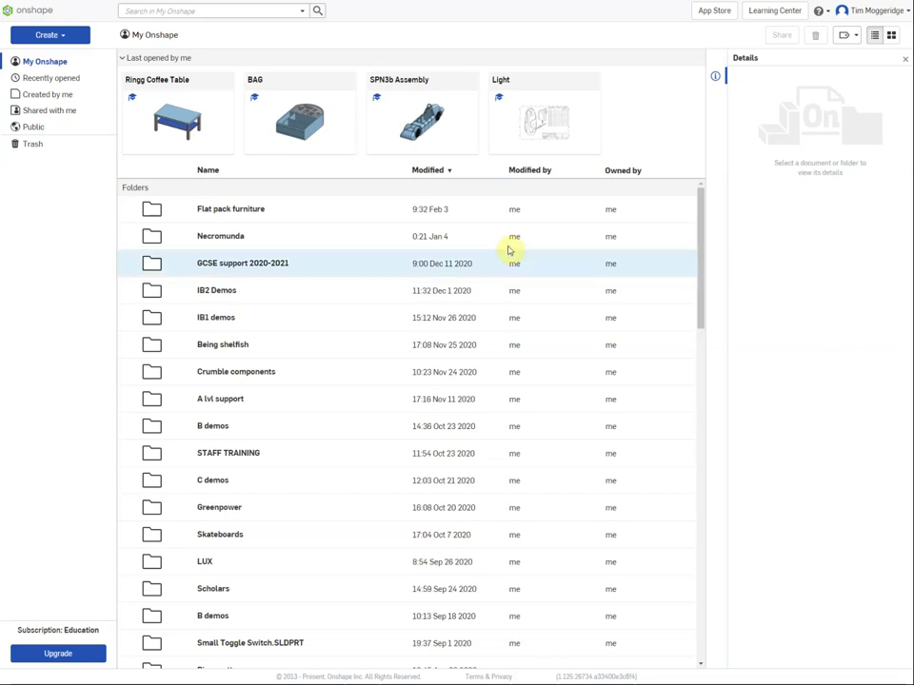
Step: Open the Ringg Coffee Table document and review its Components, Fasteners, Leg sub-assembly and Full Assembly, including the leg's L bracket
click(179, 121)
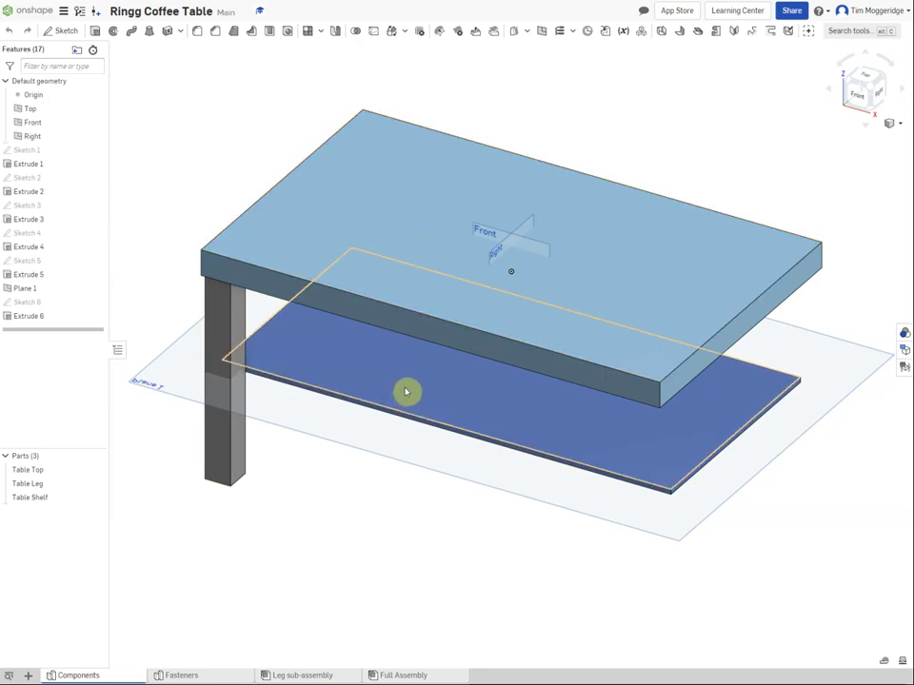
click(214, 674)
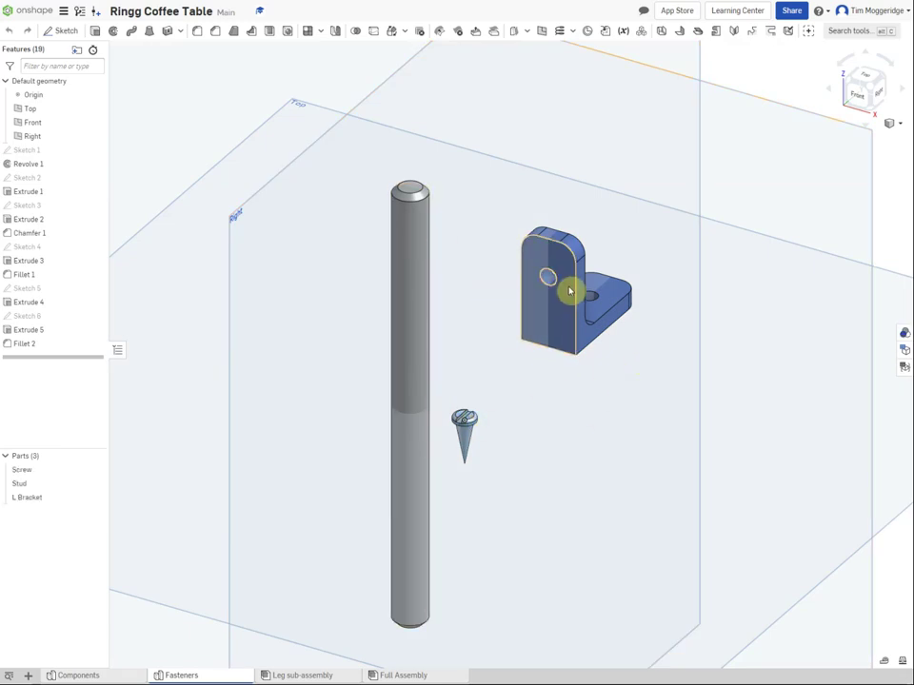
click(298, 676)
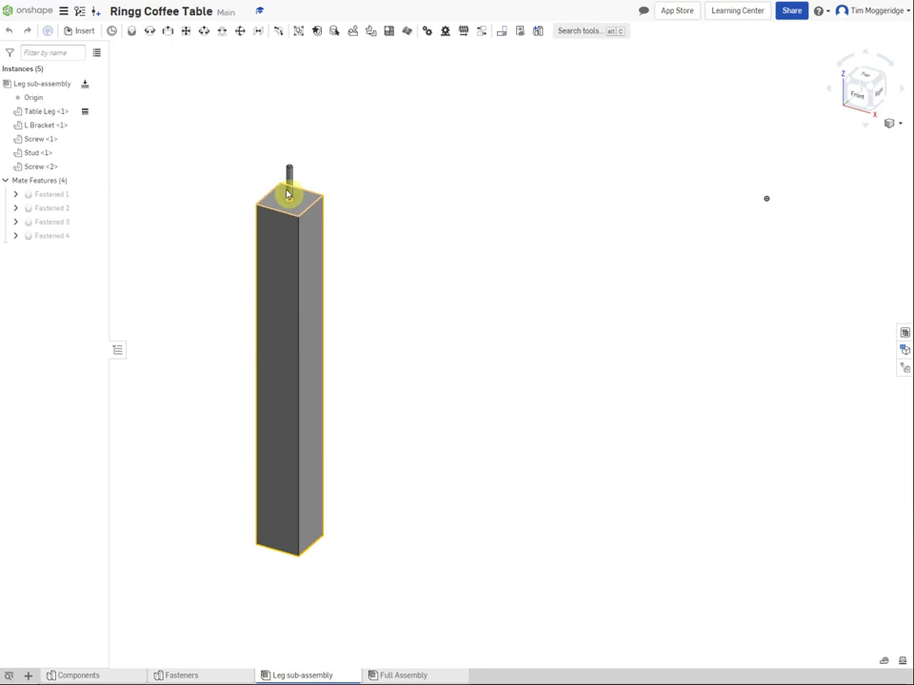
right_drag(528, 382, 338, 381)
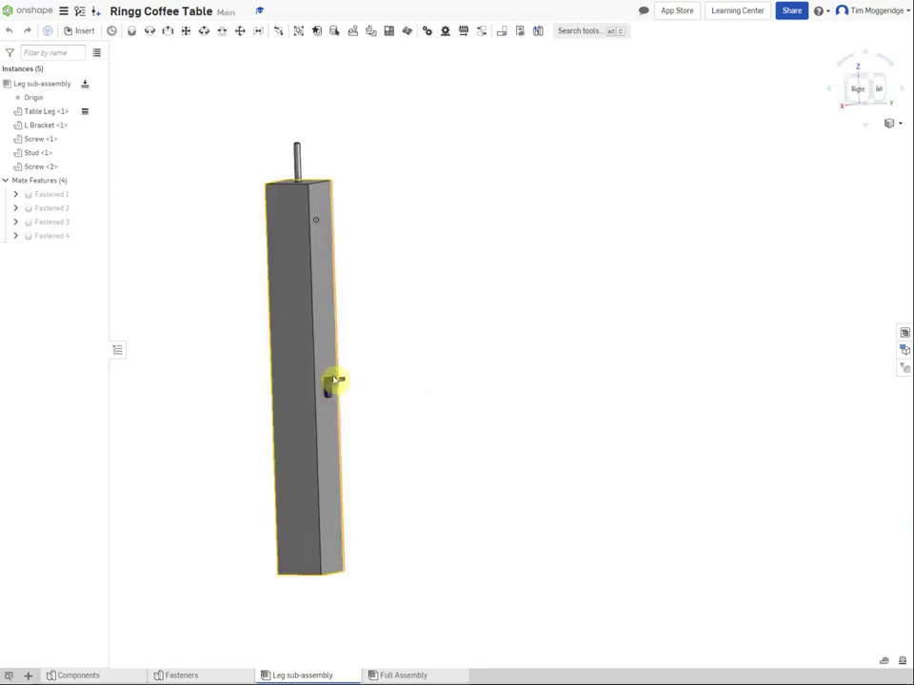
click(332, 388)
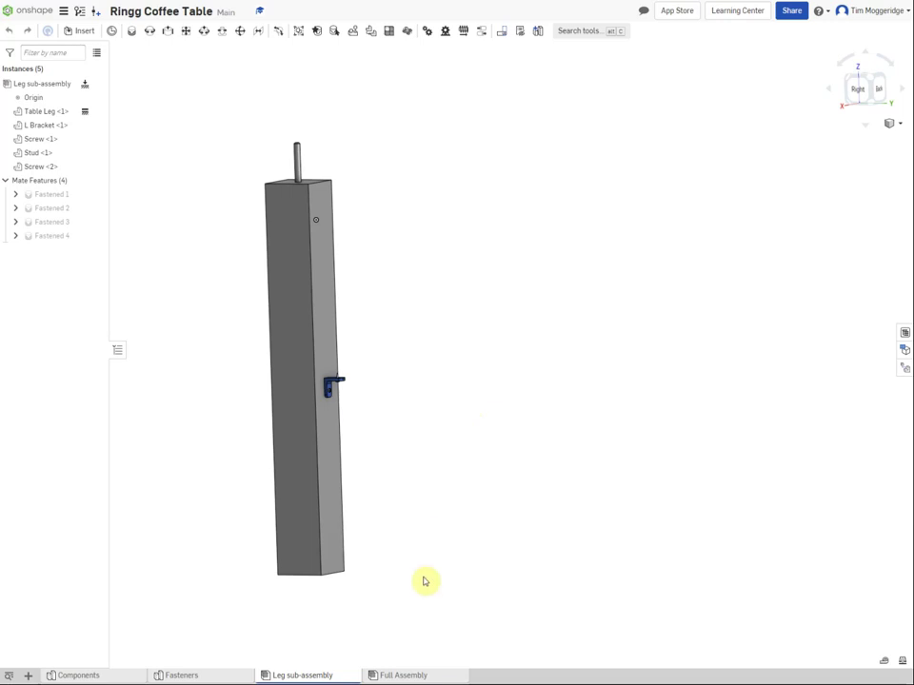
click(407, 675)
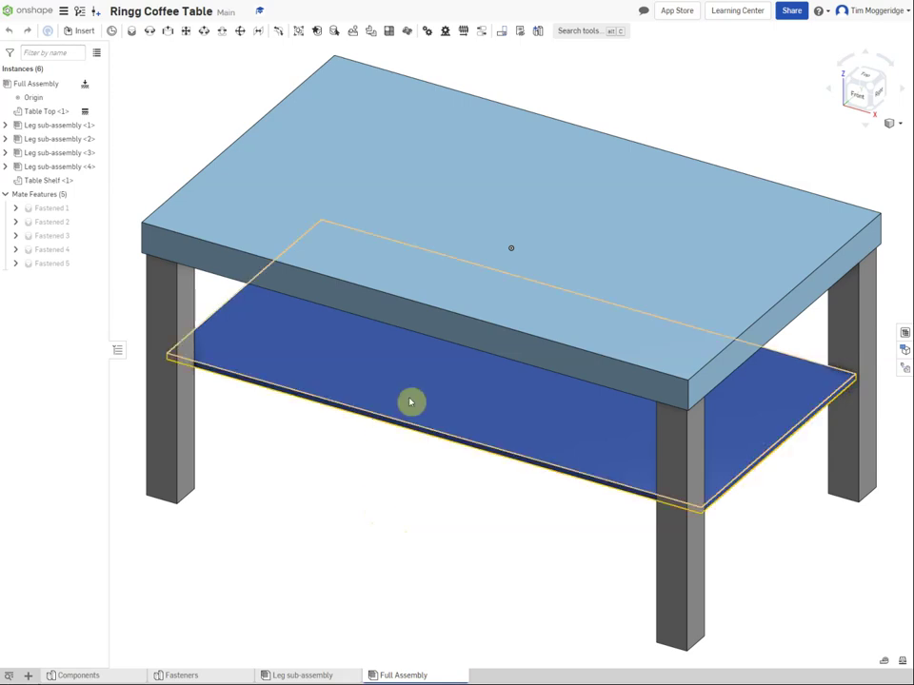
Step: Create a drawing without views from a custom ISO A3 template using millimetres, period decimal separator and third angle projection
click(28, 677)
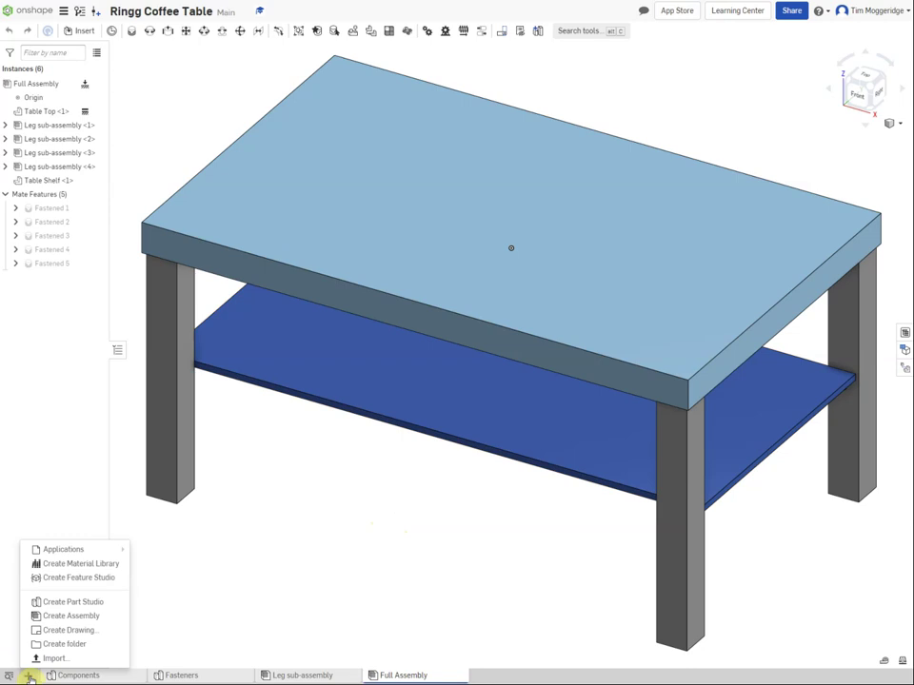
click(58, 632)
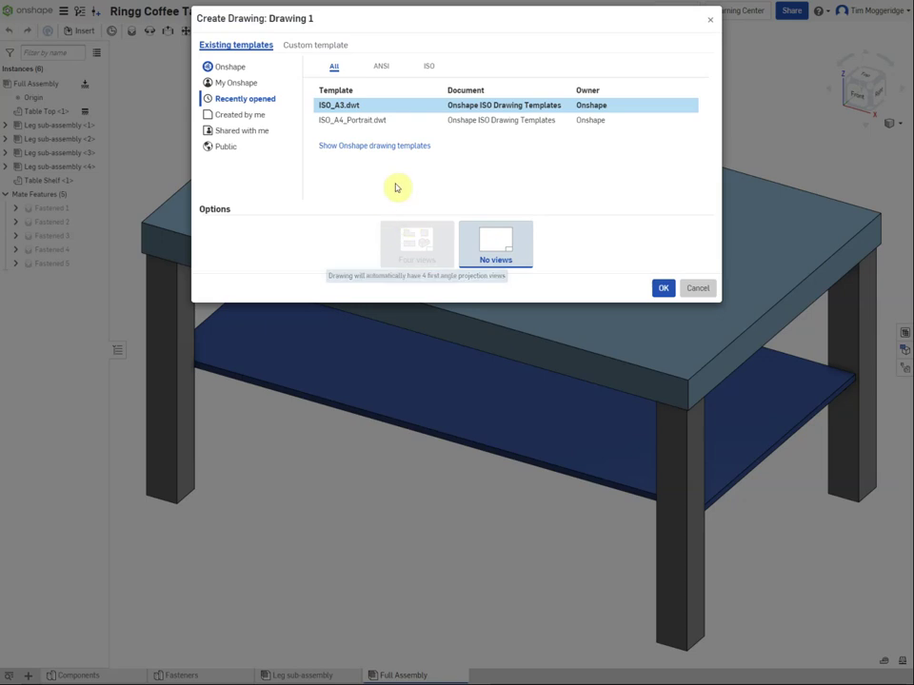
click(306, 49)
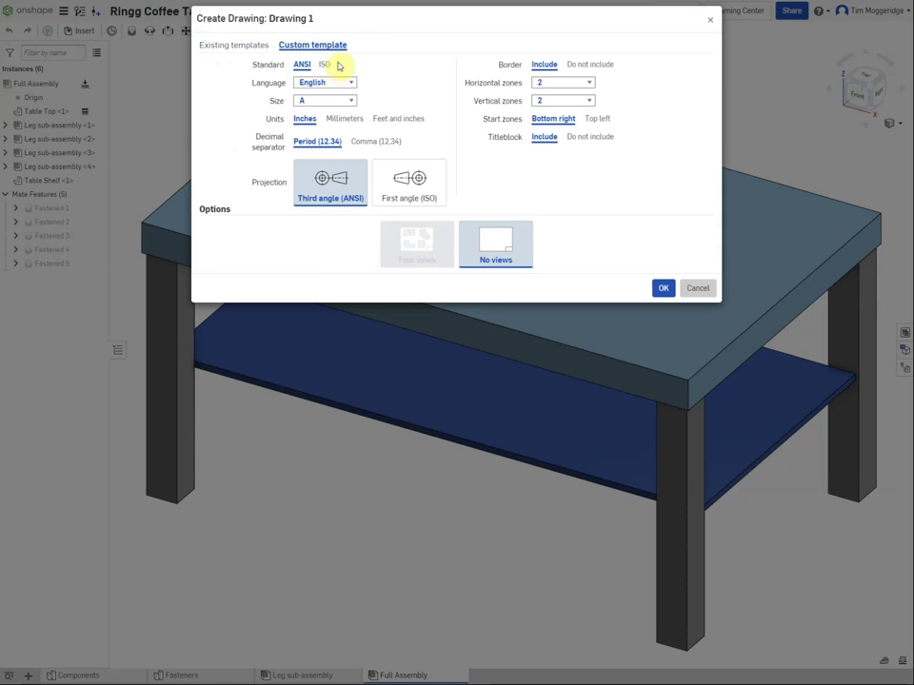
click(325, 65)
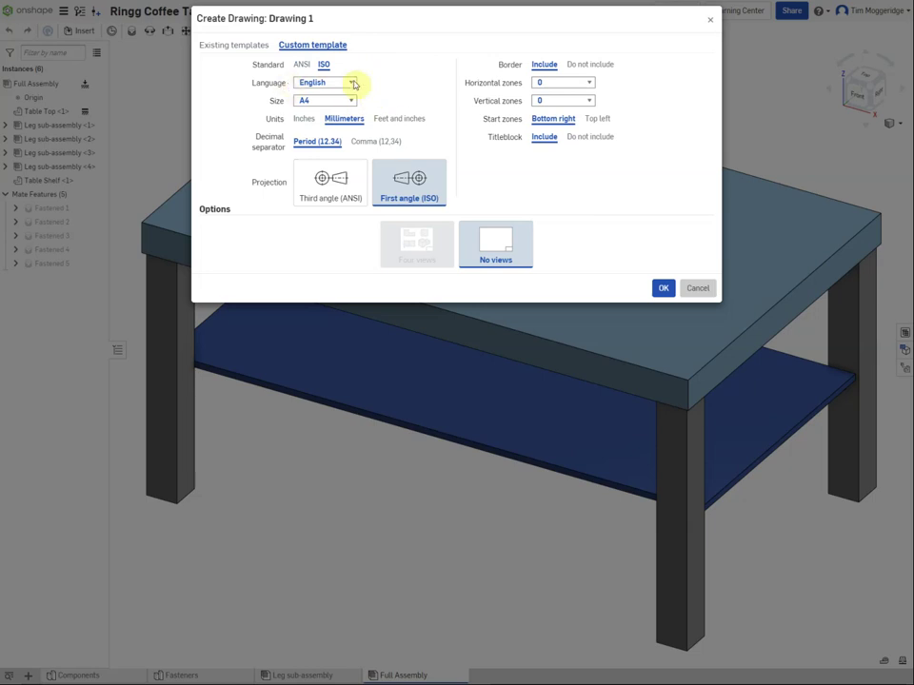
click(322, 100)
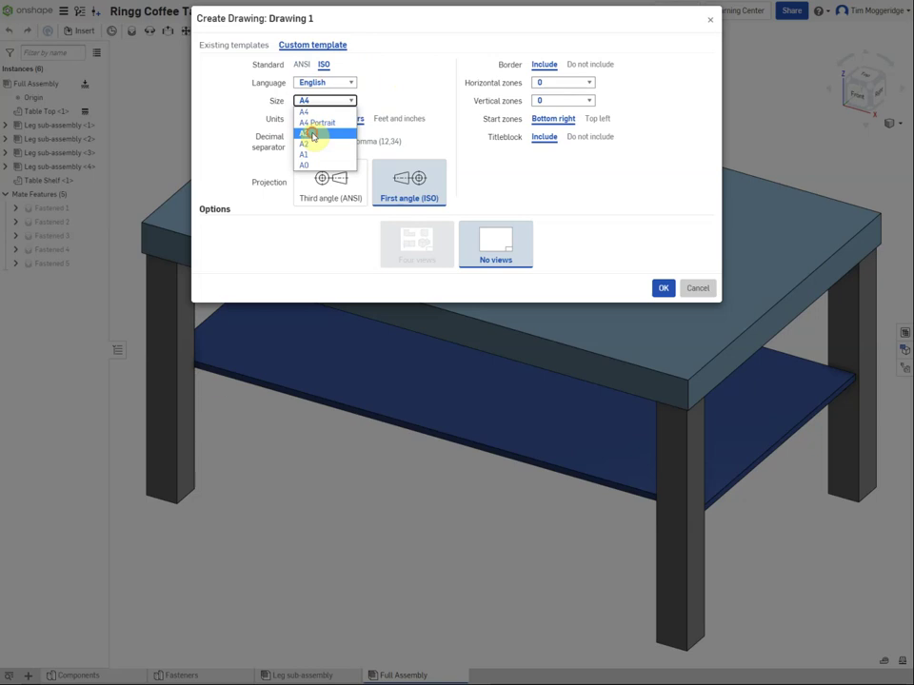
click(312, 135)
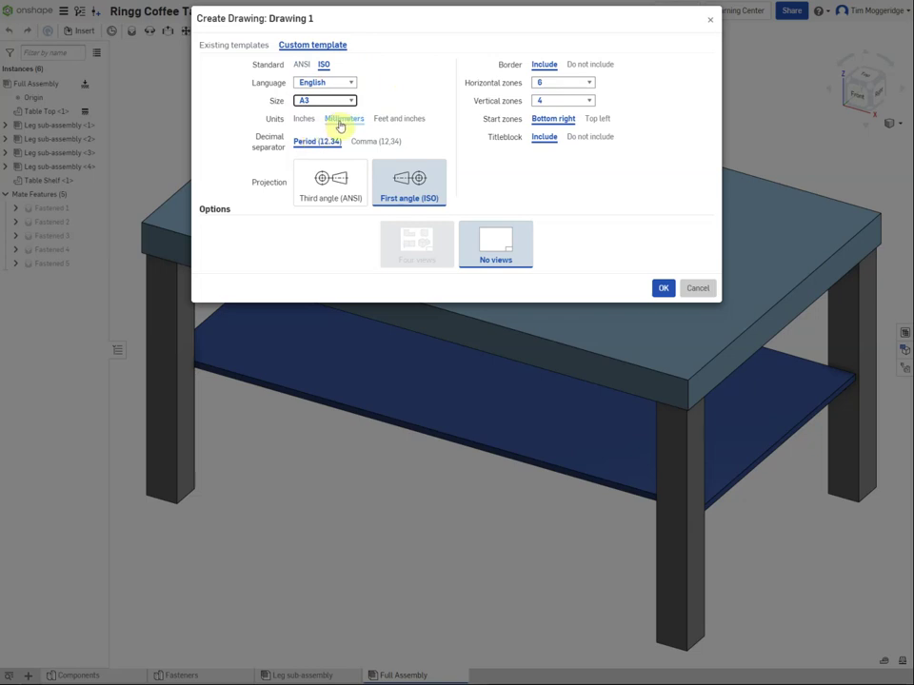
click(341, 122)
click(319, 146)
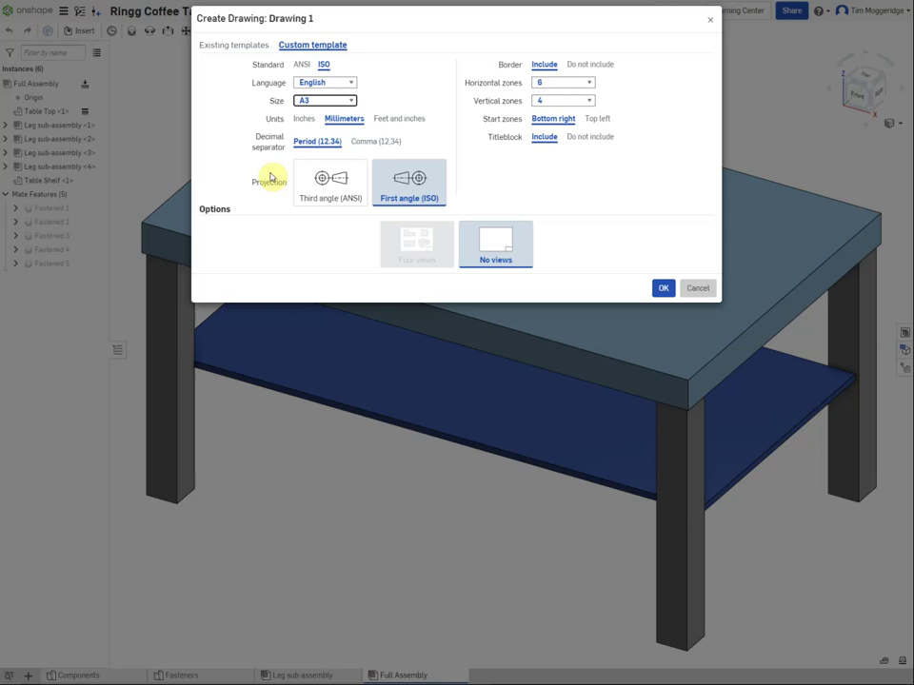
click(328, 189)
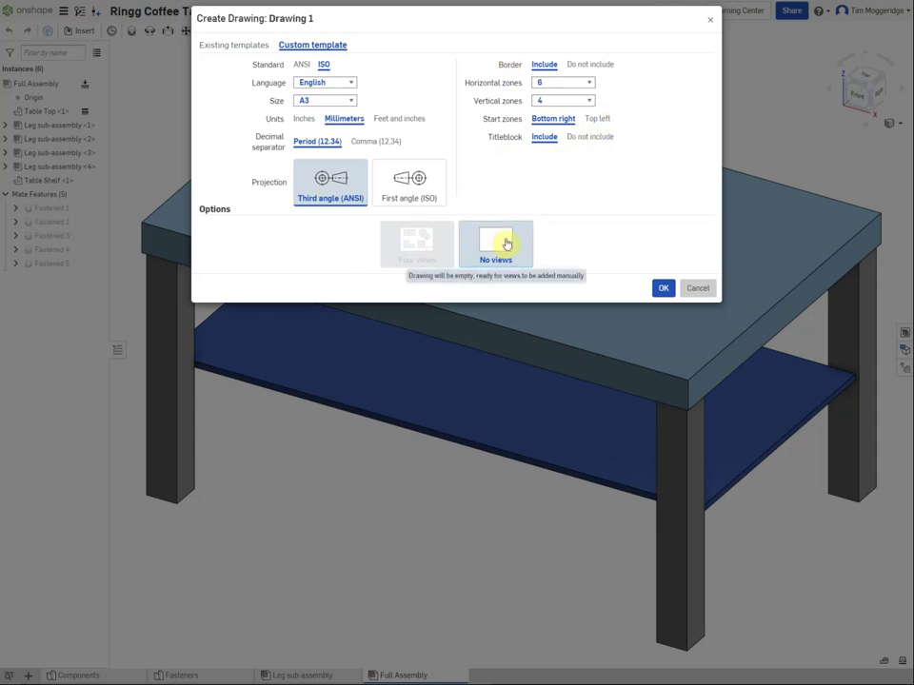
click(663, 289)
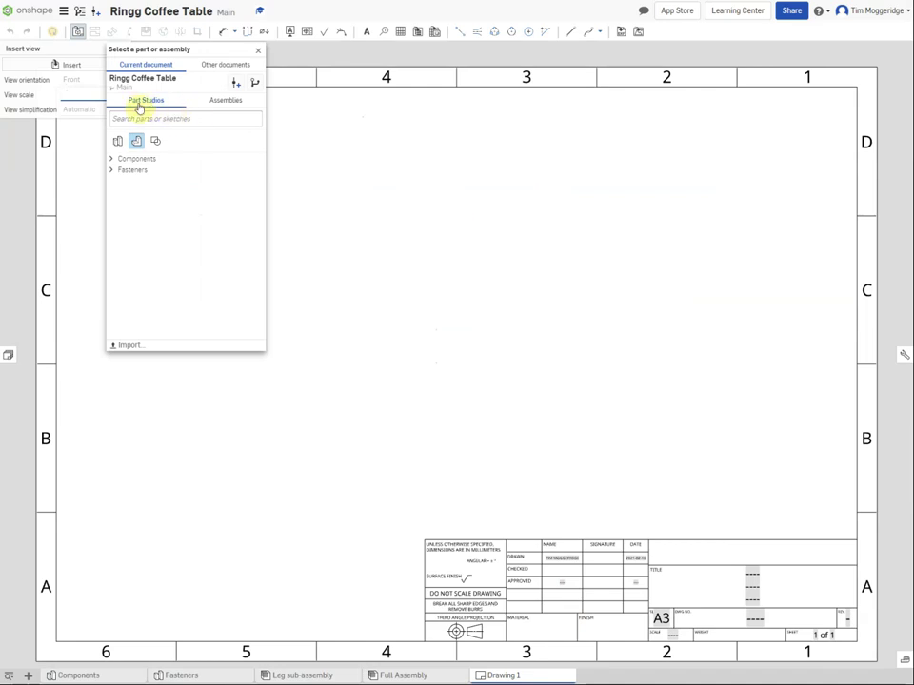
Step: Insert a front view of the Full Assembly at 1:8 scale in the lower-left area of the sheet, around zone B5
click(223, 106)
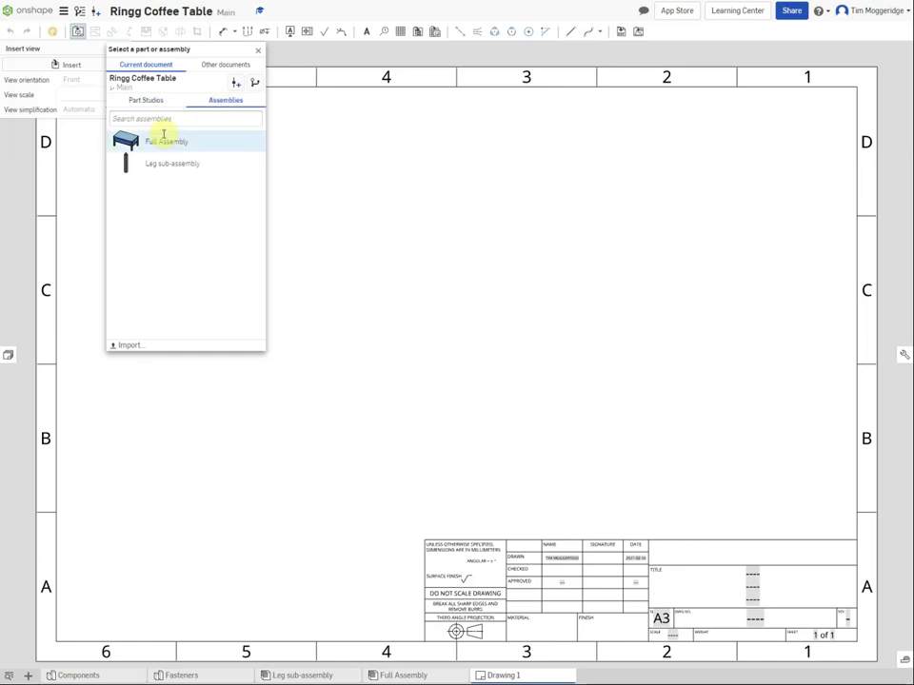
click(132, 143)
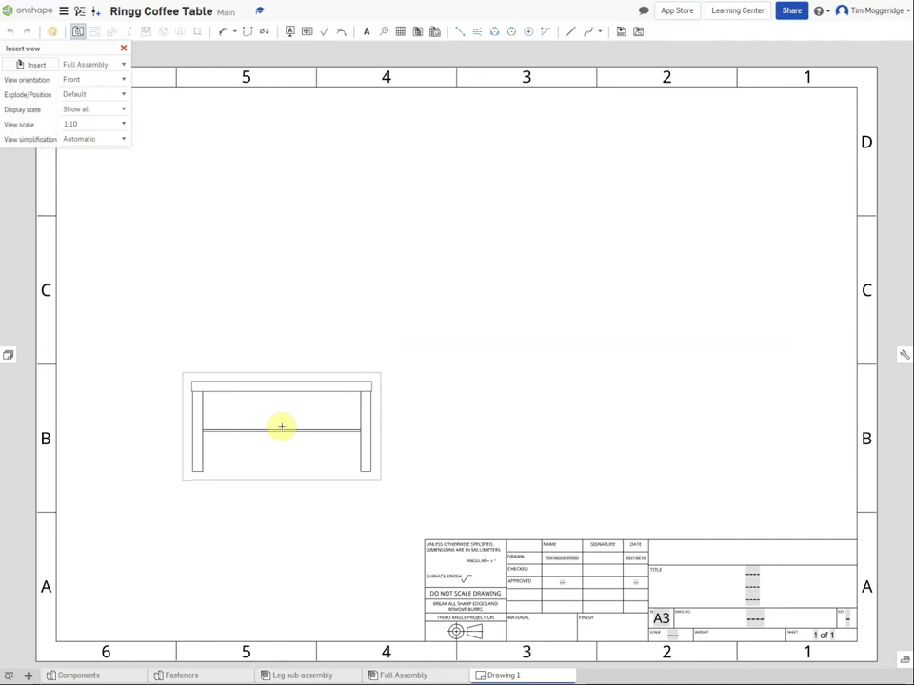
click(121, 128)
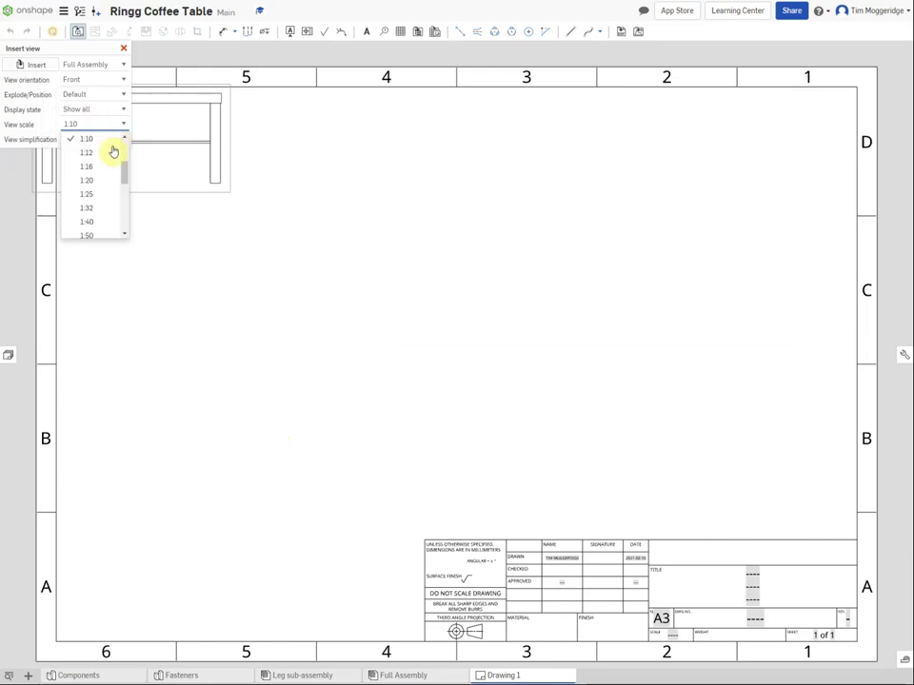
drag(127, 174, 127, 147)
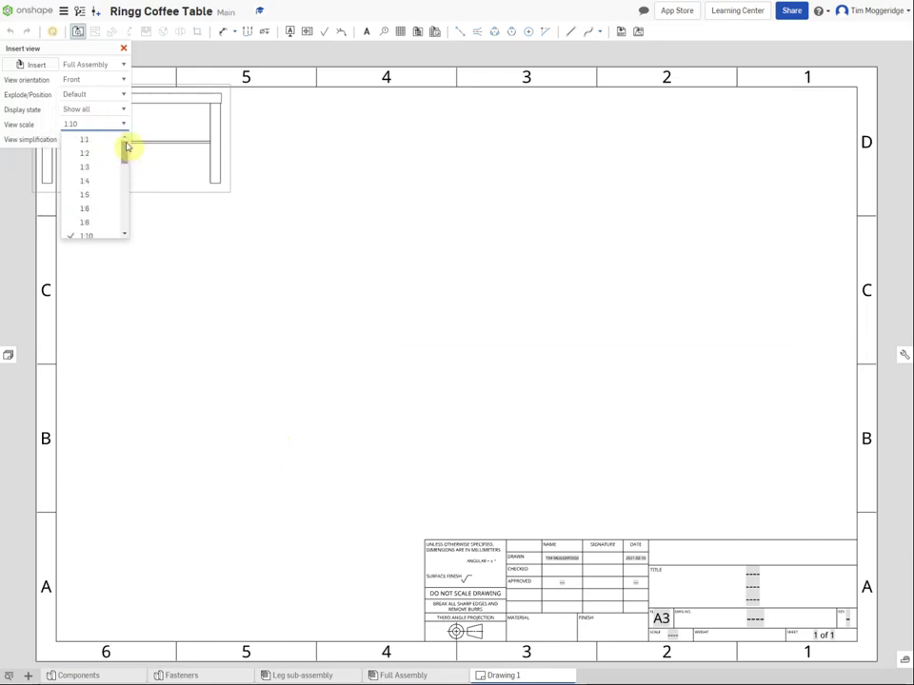
click(98, 196)
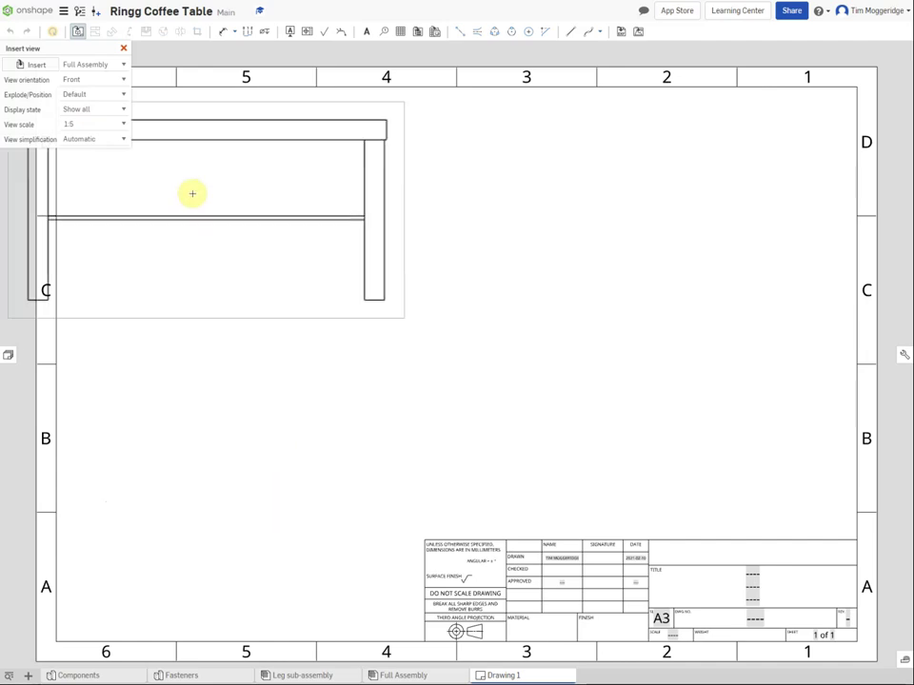
click(125, 128)
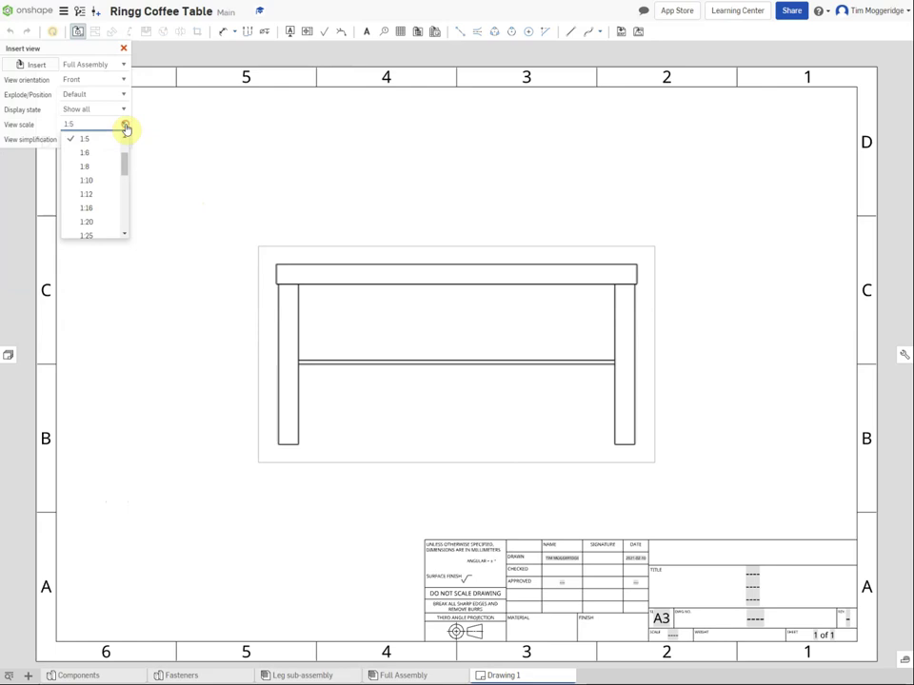
click(91, 169)
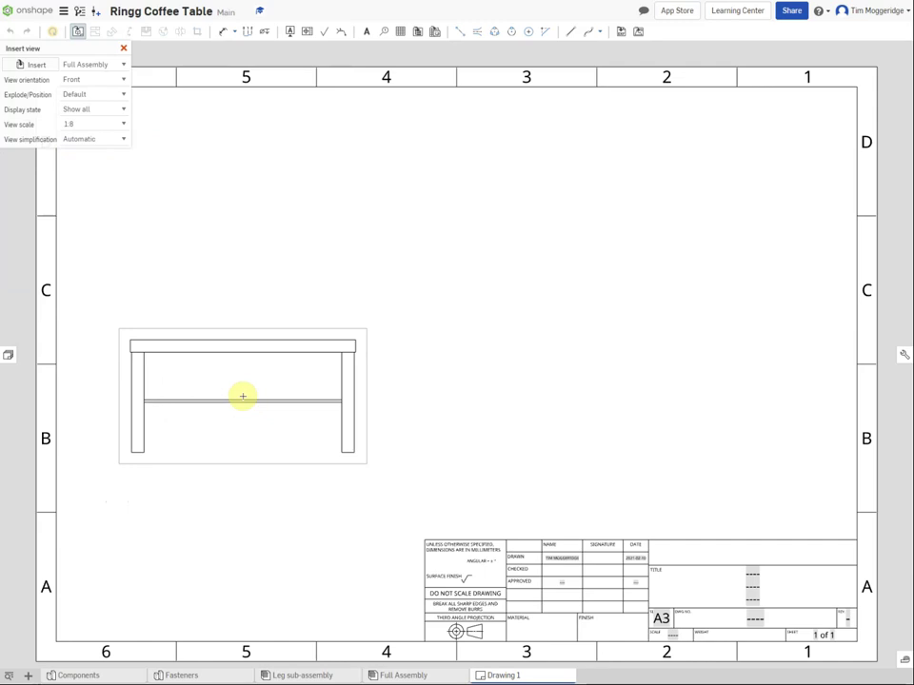
click(243, 396)
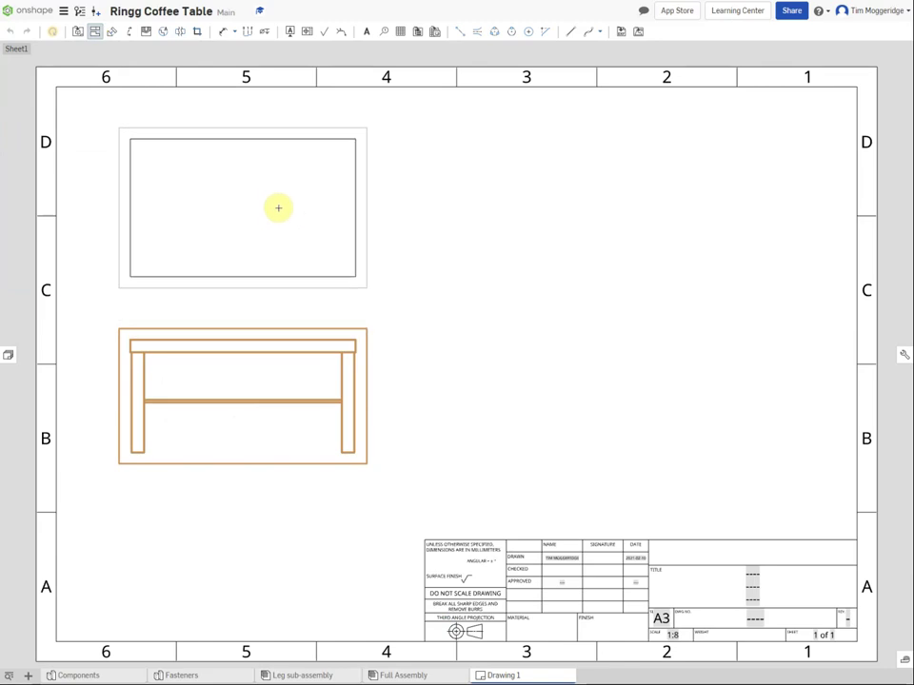
Step: Project a top view above the front view, a bottom view below it and a side view to its right
click(277, 208)
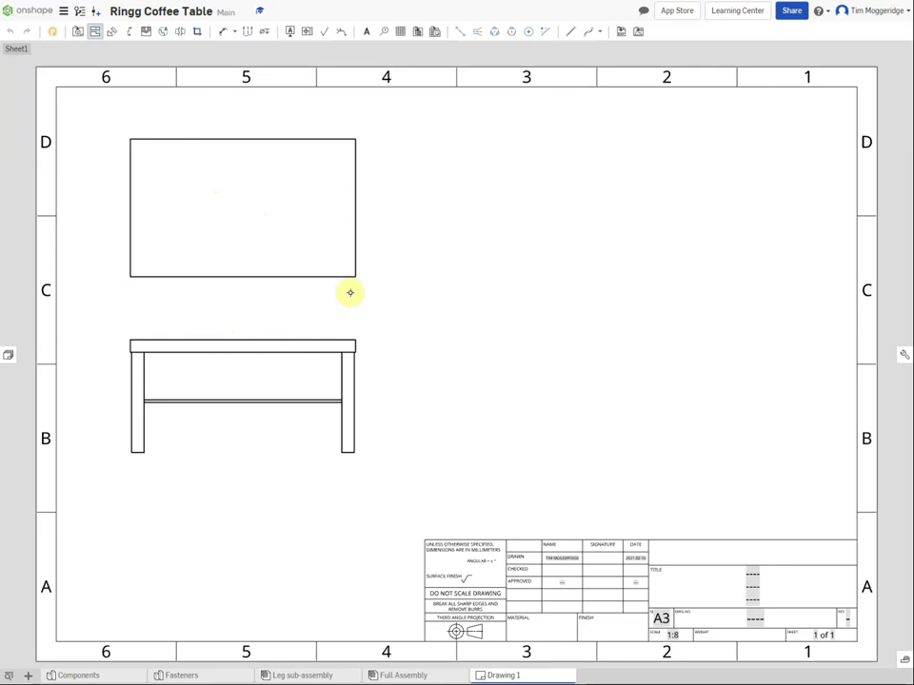
click(241, 330)
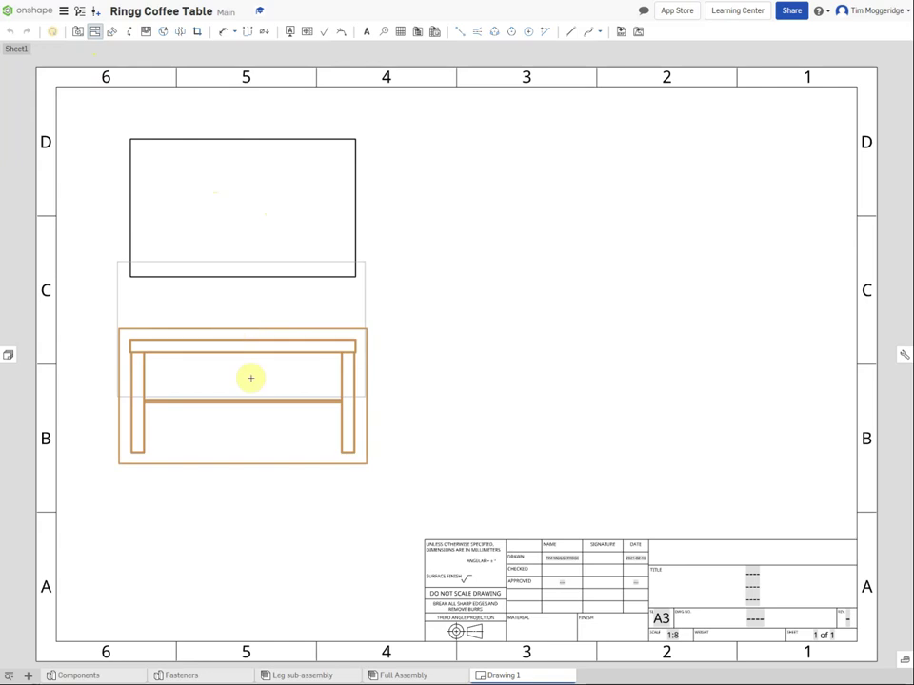
click(252, 555)
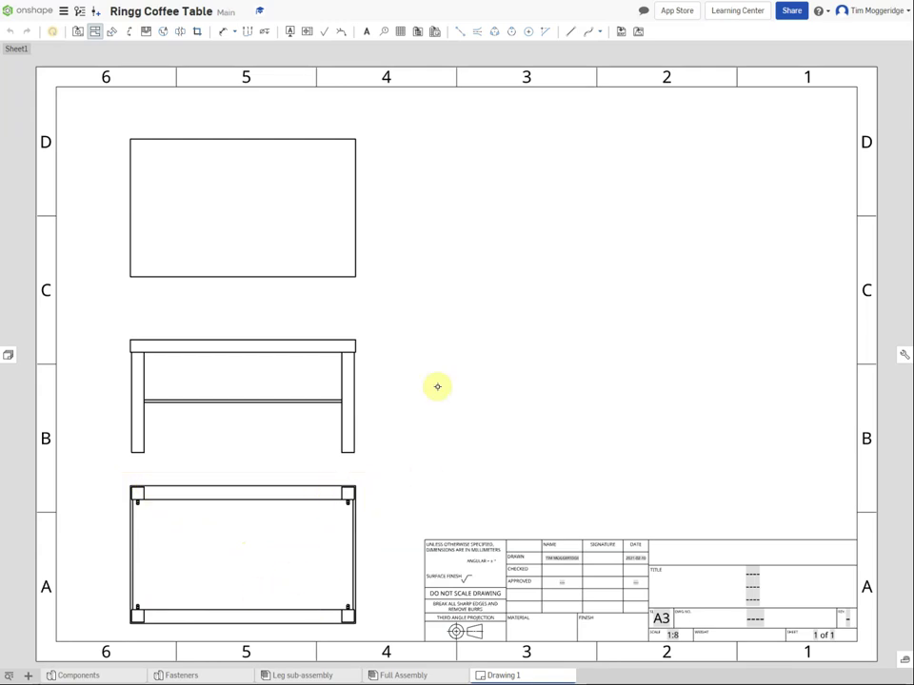
click(330, 326)
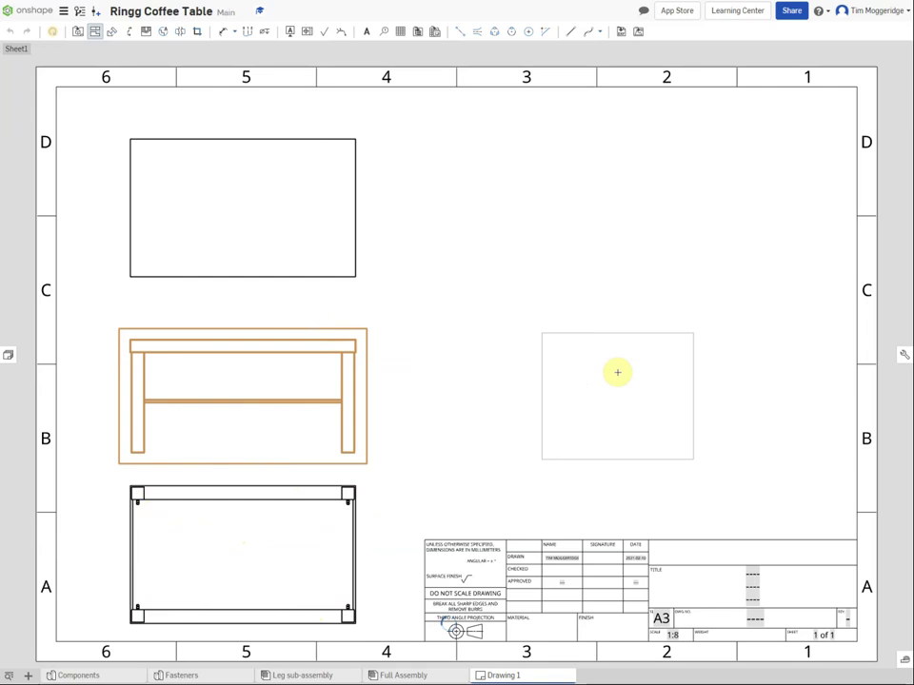
click(617, 372)
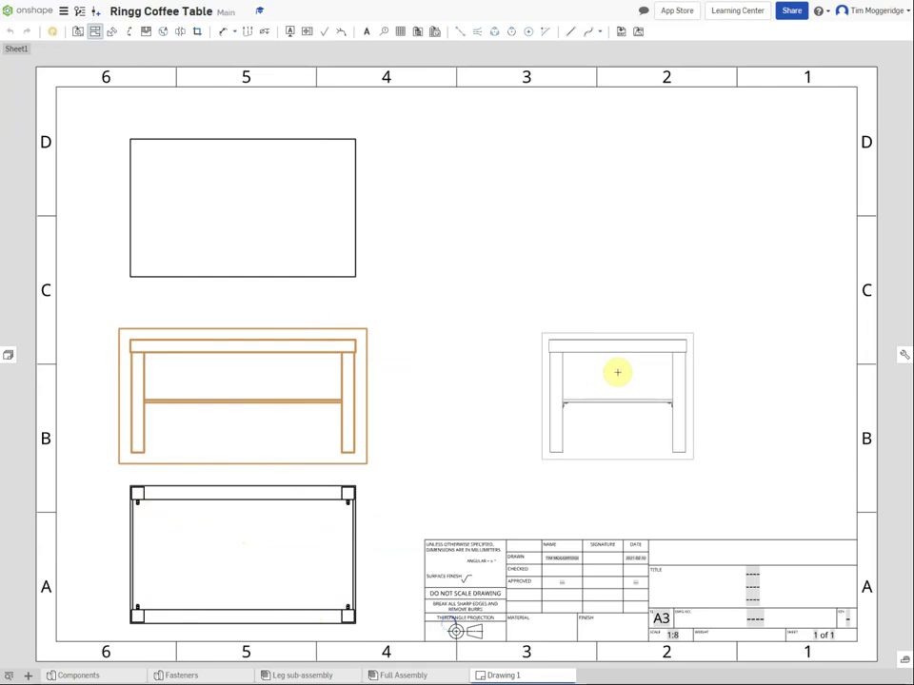
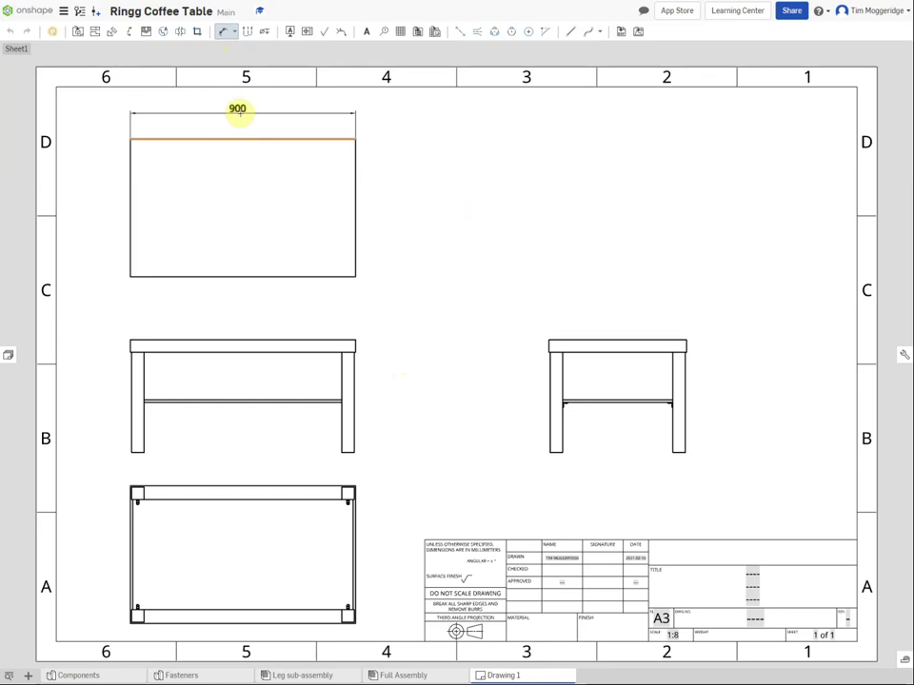
Step: Dimension the tabletop's length above the top view and its width on the view's left side
click(242, 111)
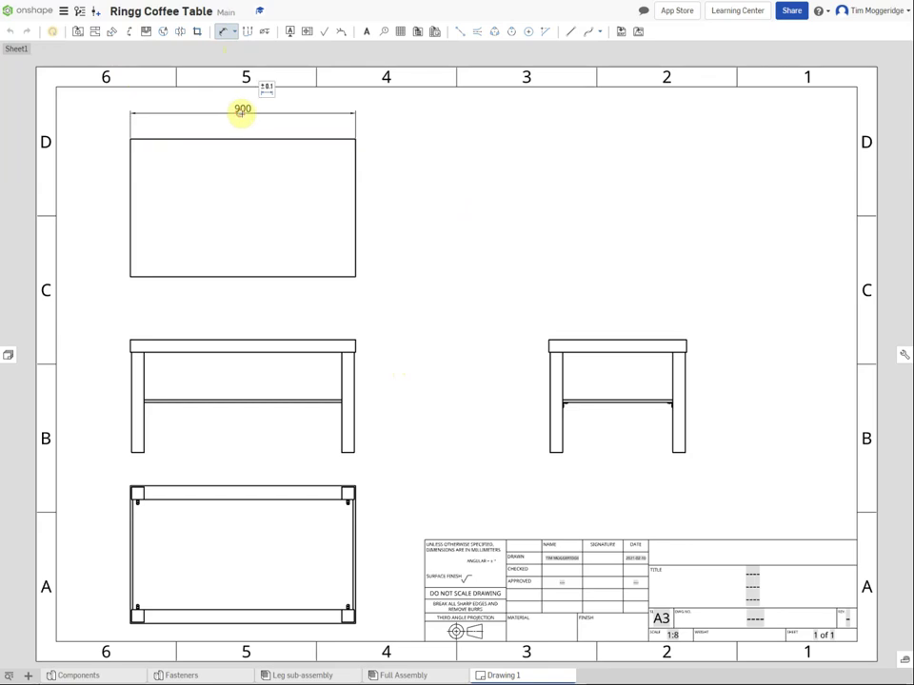
click(127, 202)
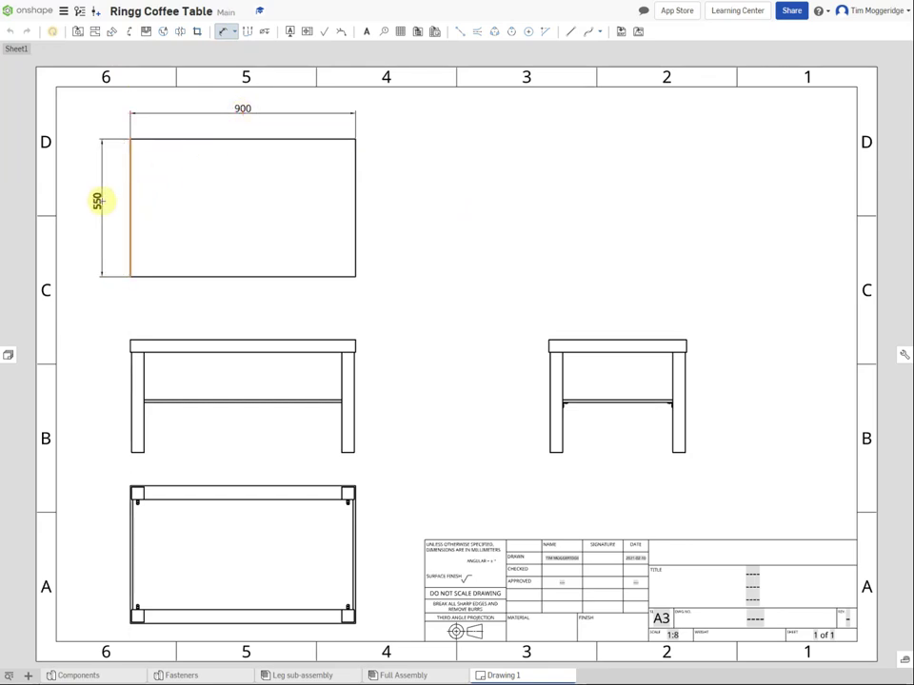
click(99, 201)
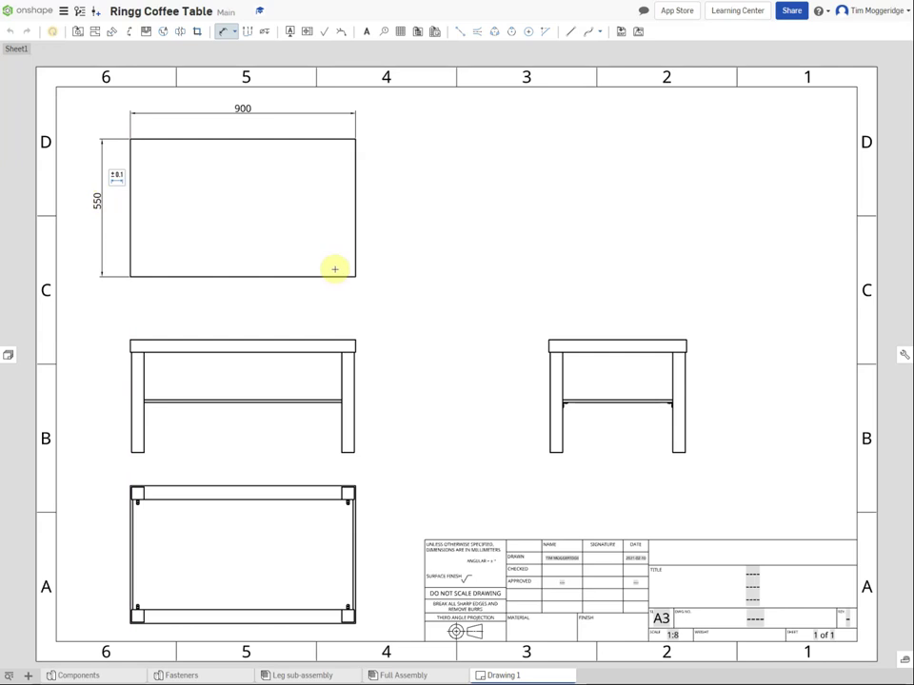
Step: Dimension the table's overall height on the left side of the front view, from the tabletop's upper edge to the leg's foot
click(180, 338)
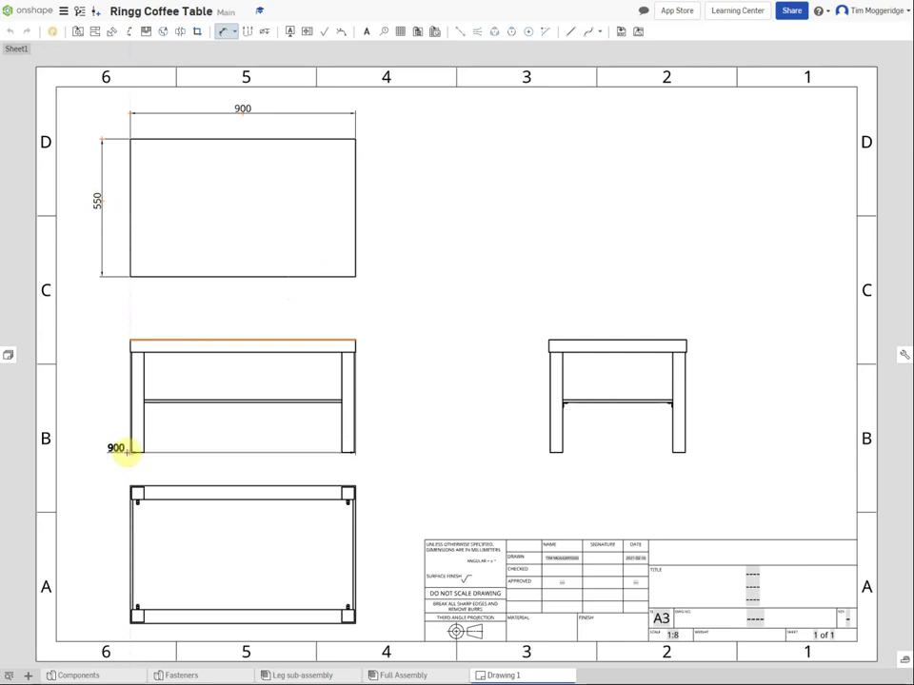
scroll(125, 452, up, 6)
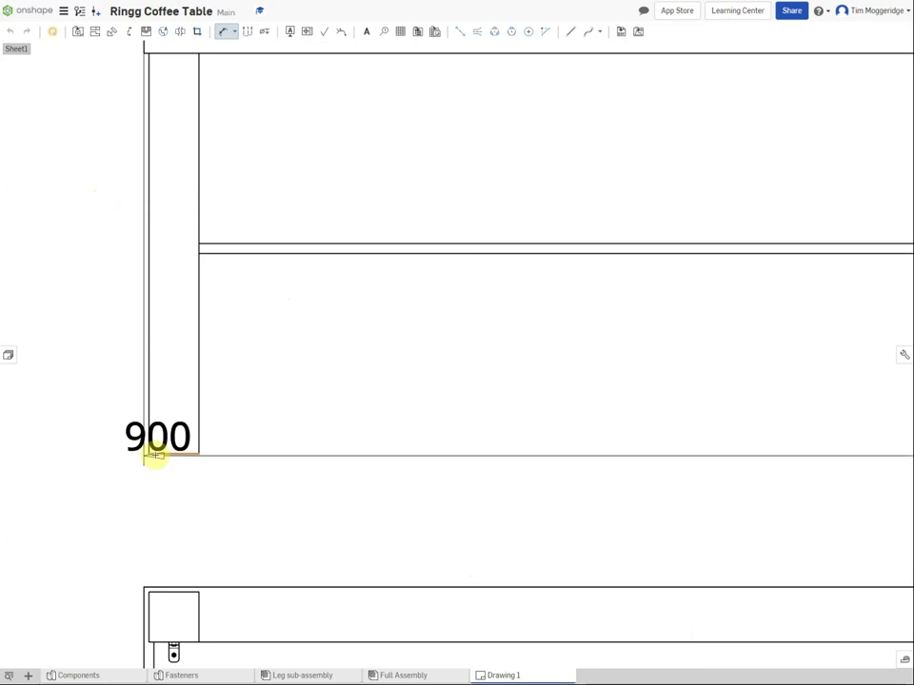
click(153, 453)
scroll(122, 341, down, 2)
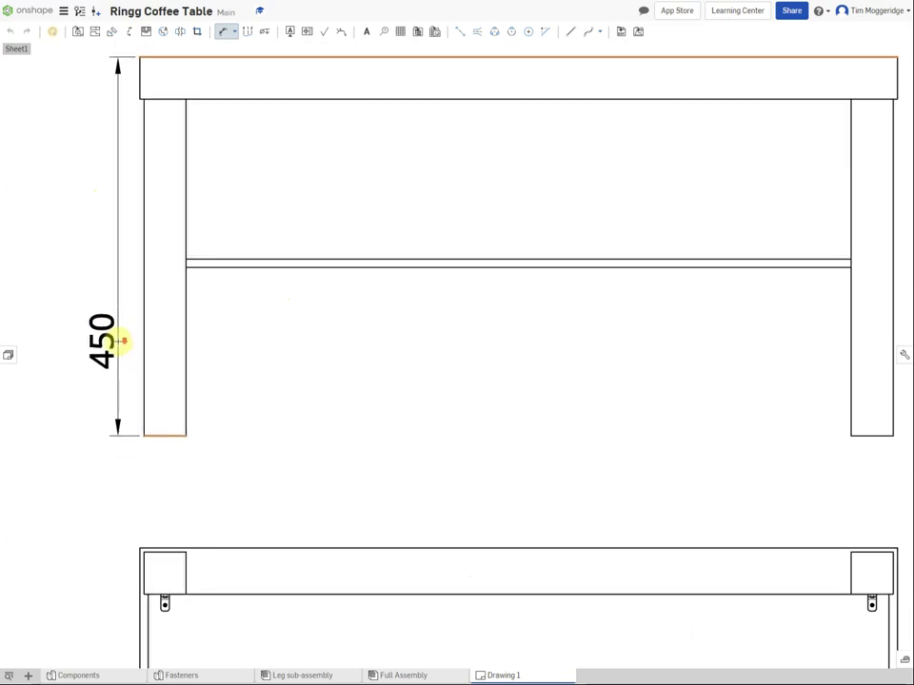
scroll(122, 341, down, 3)
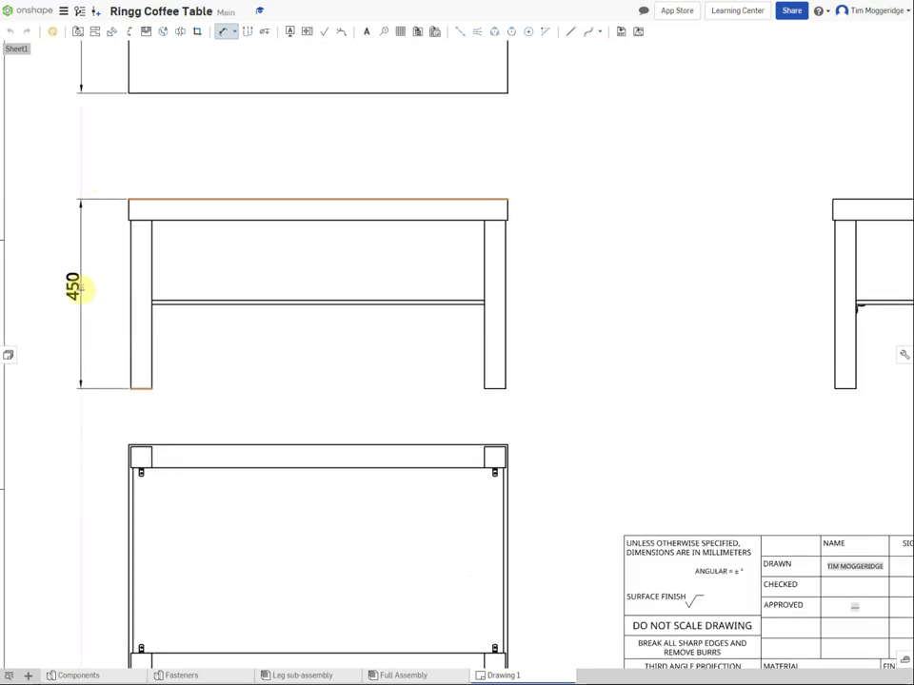
click(83, 292)
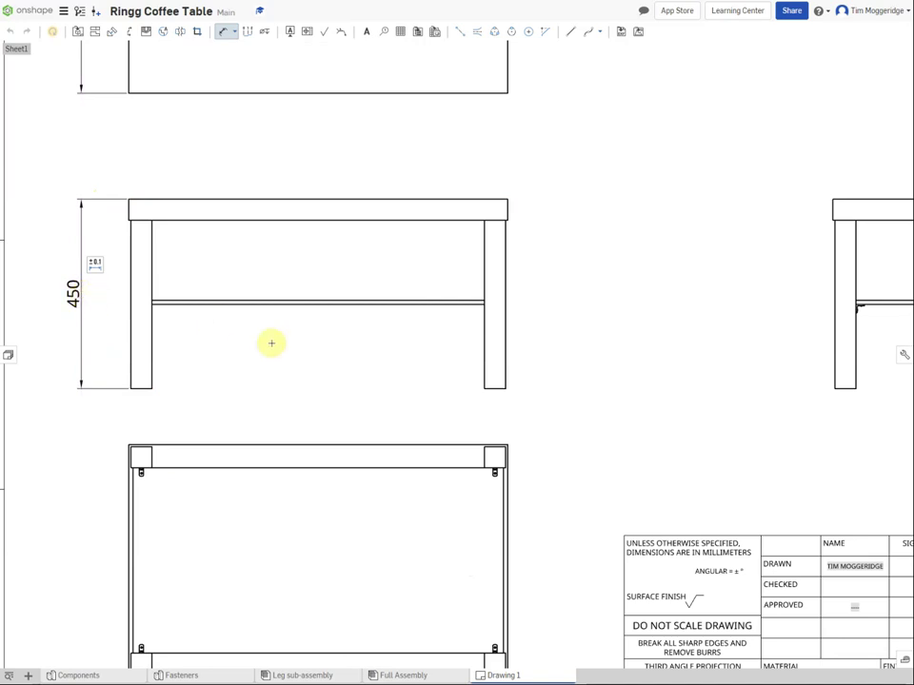
Step: Dimension the left leg's width and the clear distance between the legs, aligned in one row below the front view
scroll(271, 343, down, 2)
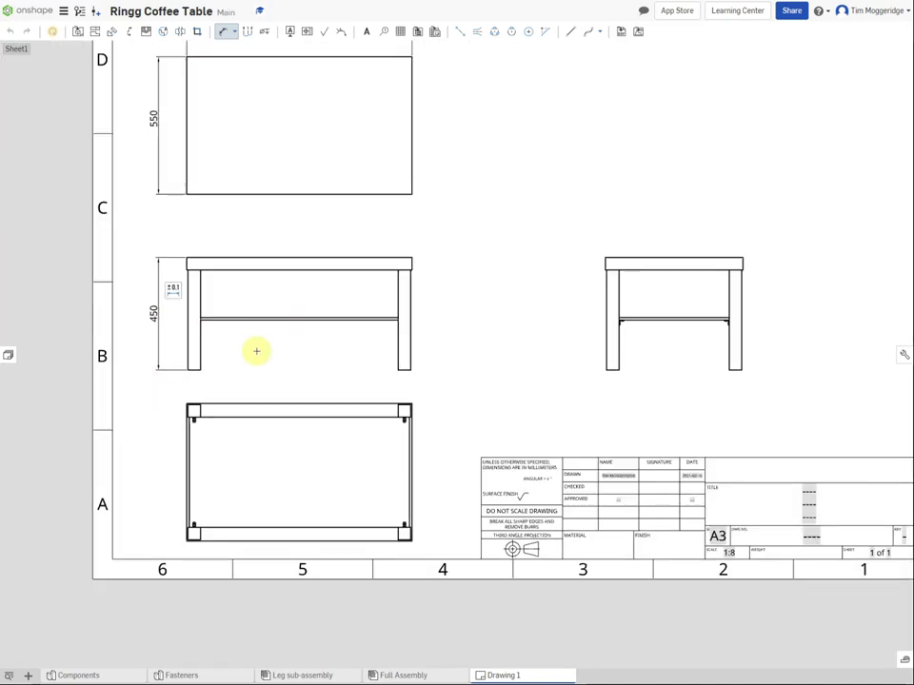
click(183, 360)
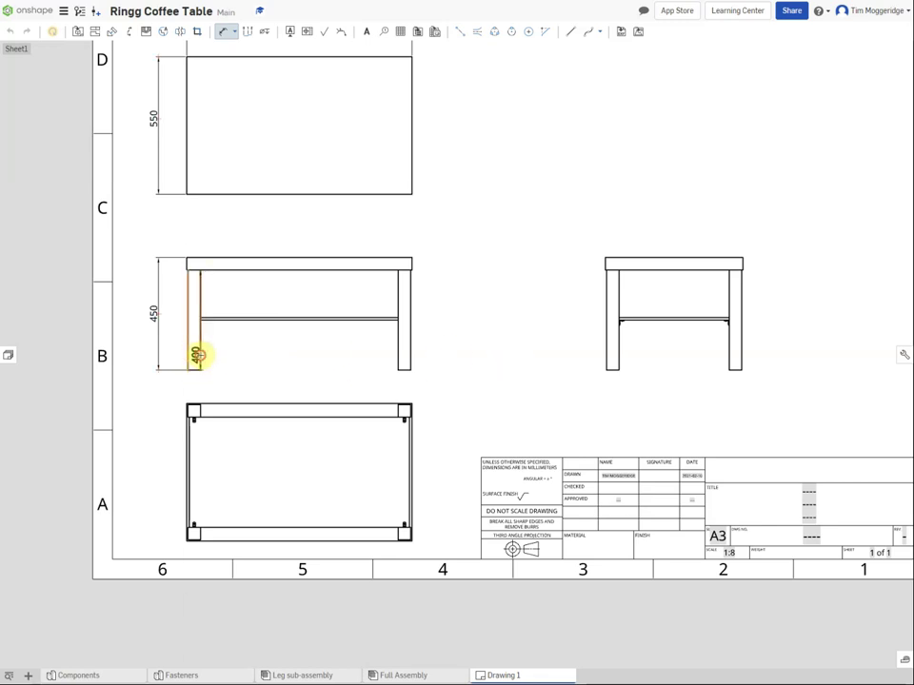
click(200, 355)
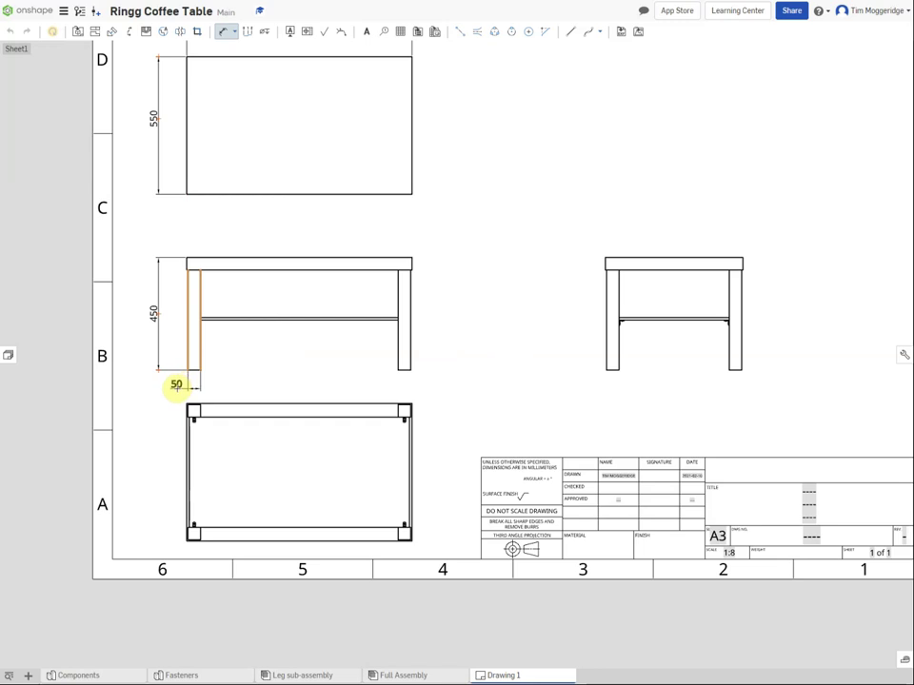
click(176, 387)
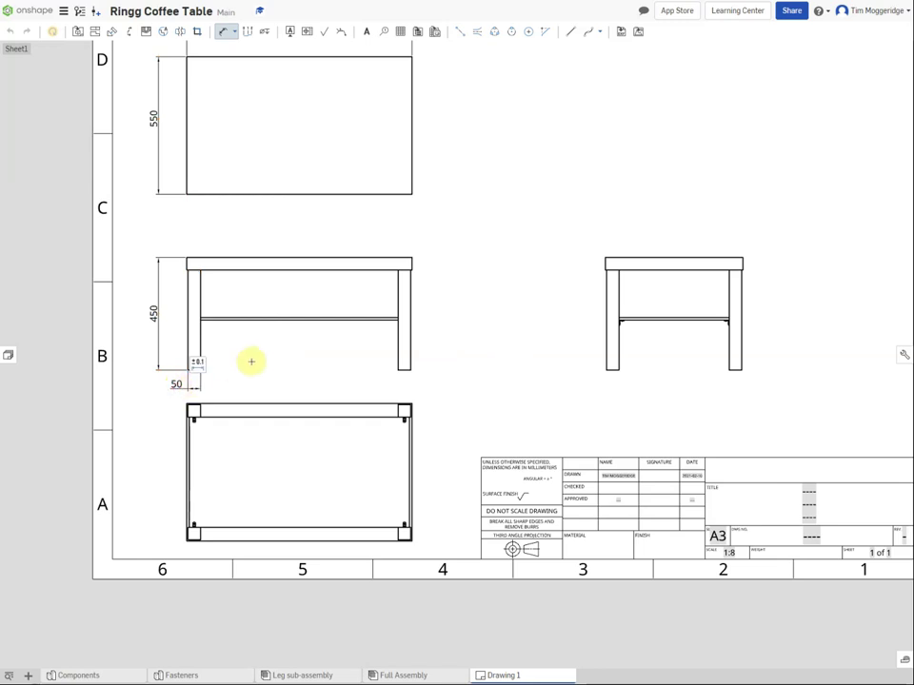
click(200, 343)
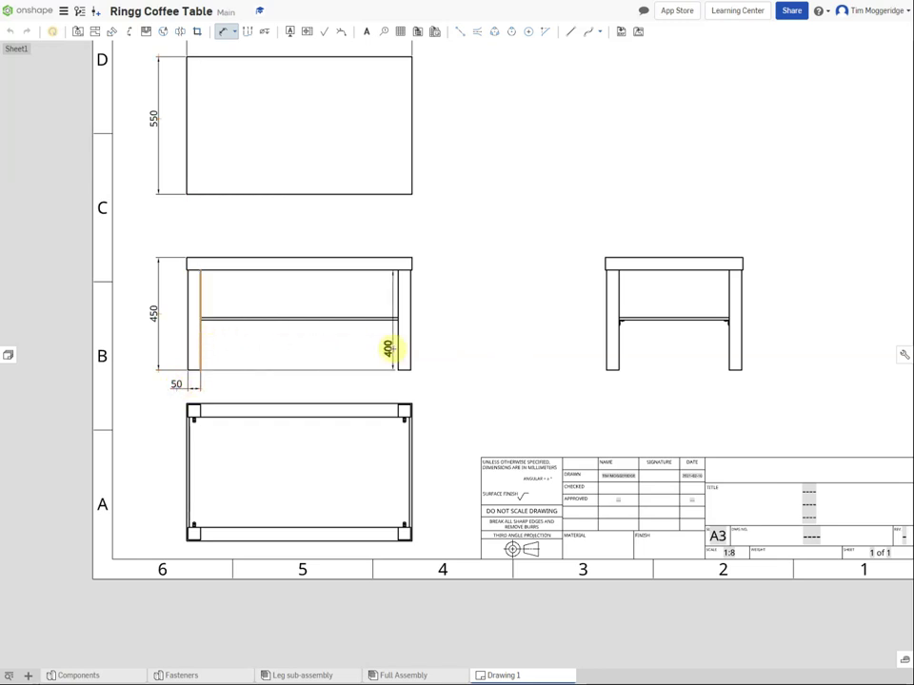
click(390, 348)
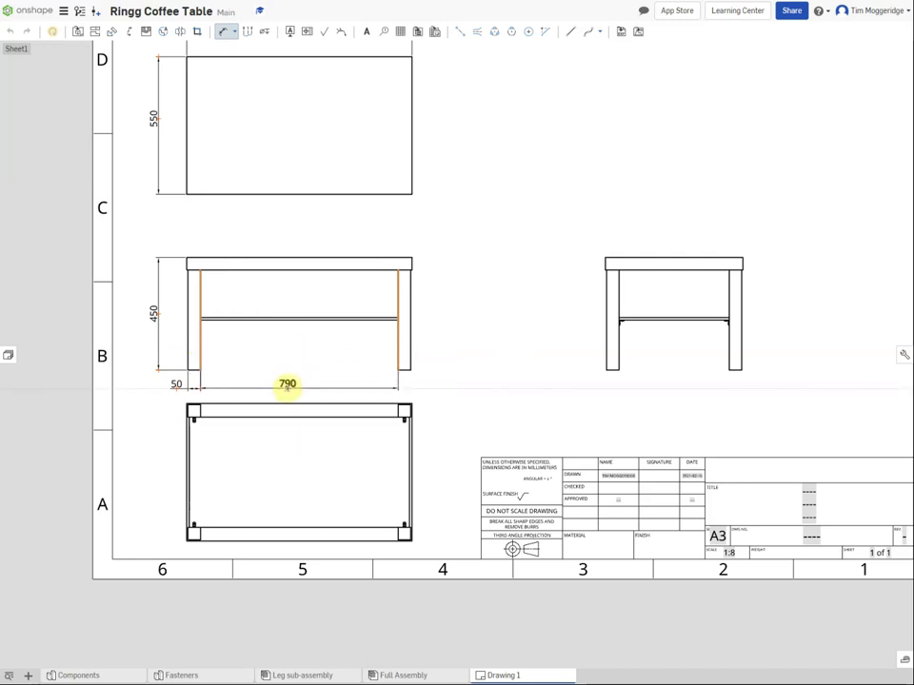
click(287, 385)
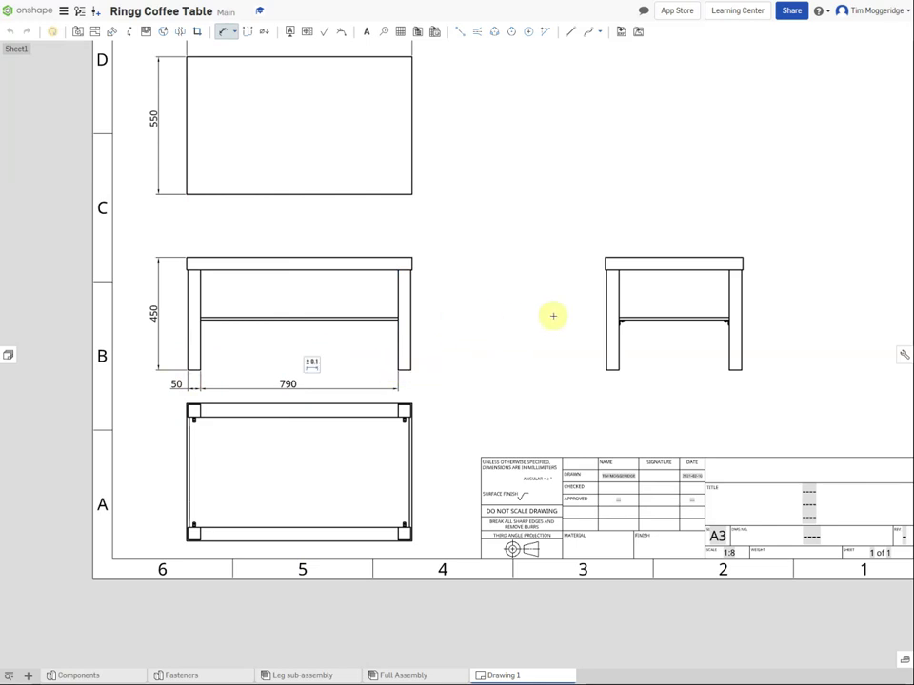
Step: Dimension the height from the leg's foot to the shelf's upper surface on the left of the side view
click(618, 369)
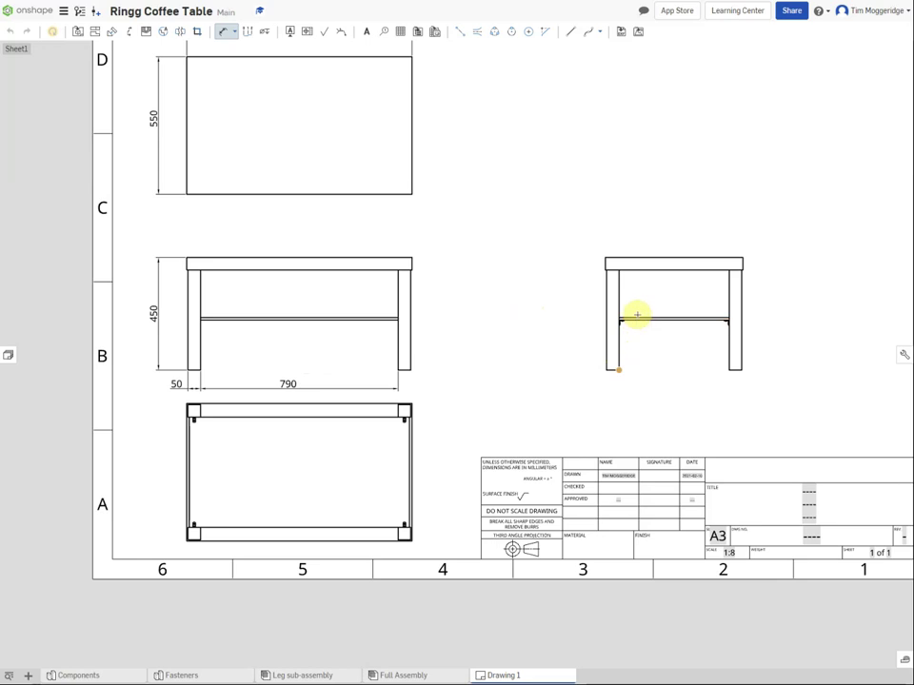
click(637, 315)
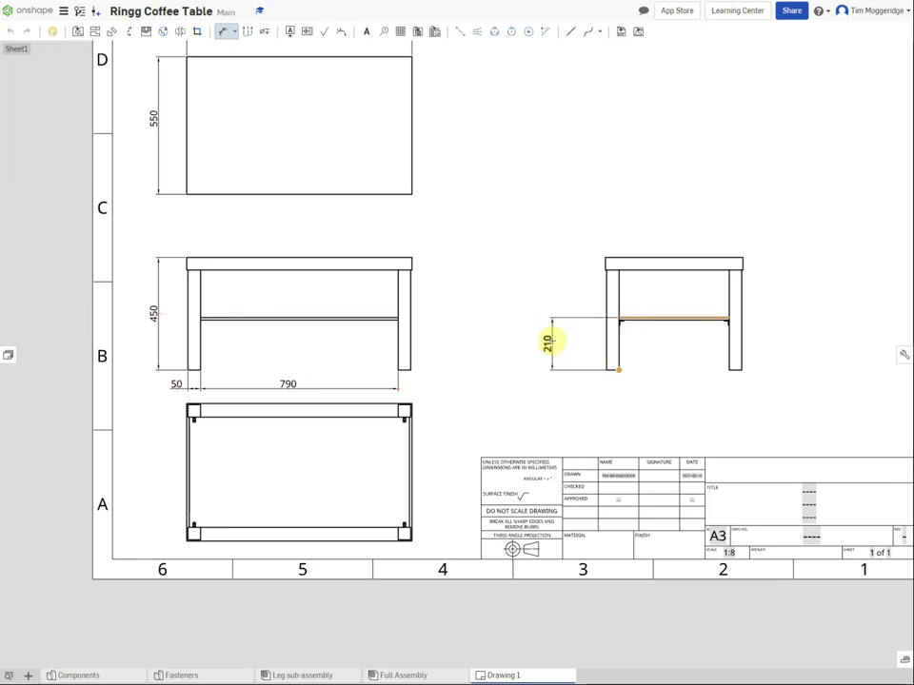
click(551, 341)
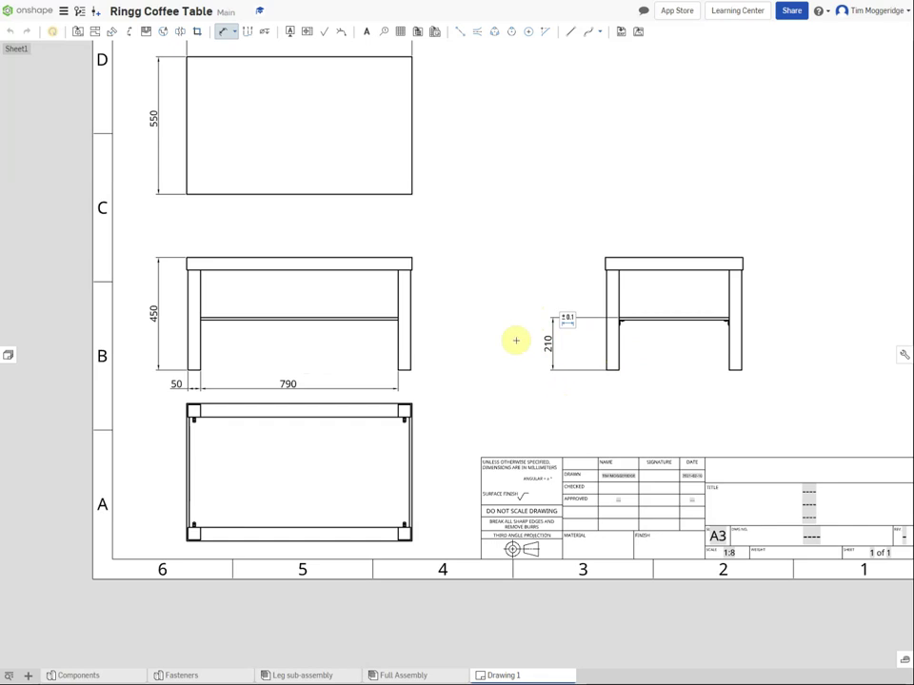
scroll(510, 335, up, 1)
scroll(510, 335, down, 4)
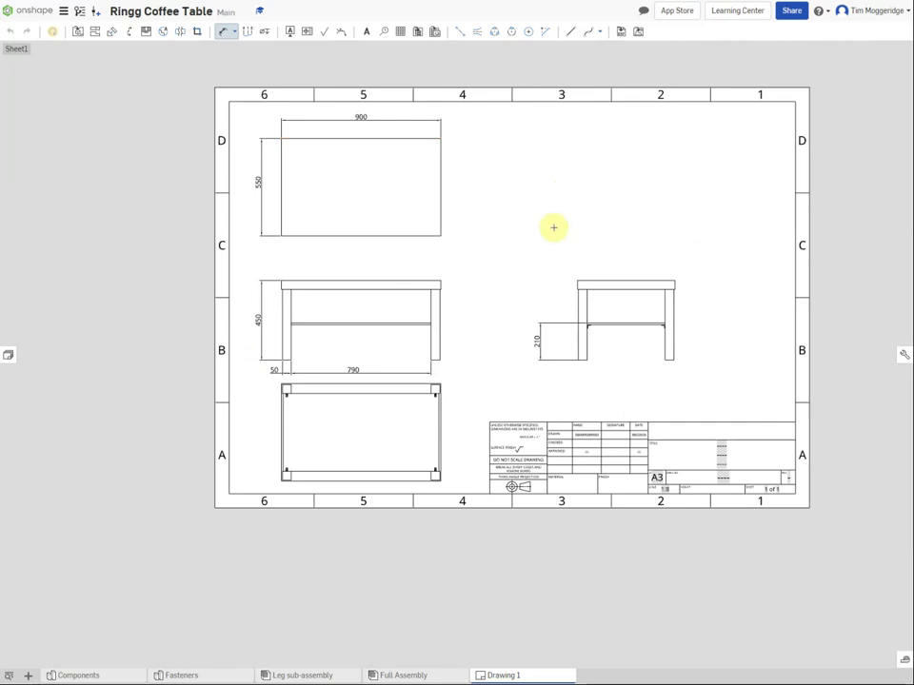
Step: Switch to the Full Assembly and add a new exploded view to it
click(432, 678)
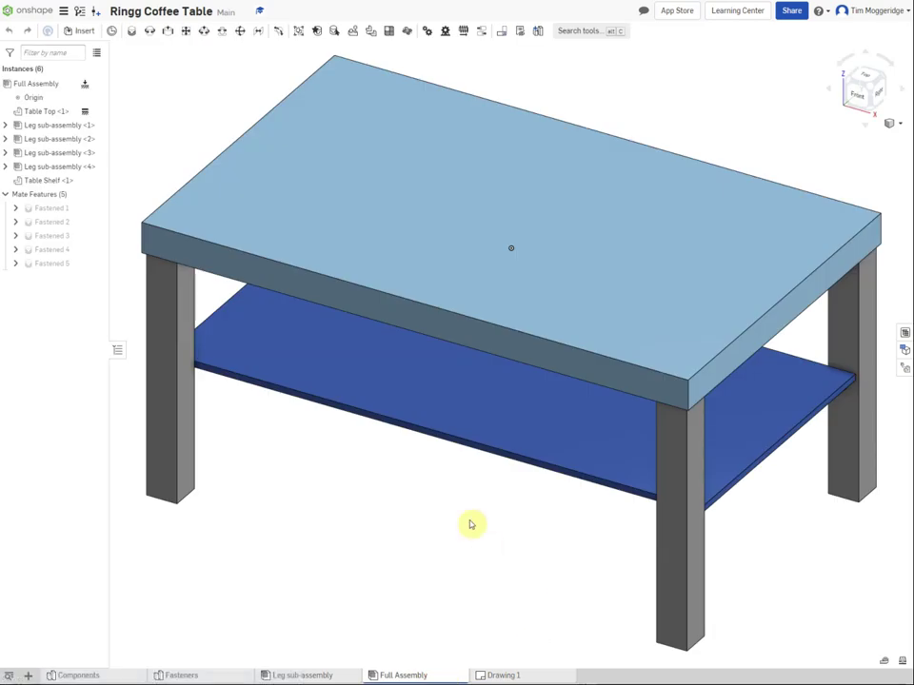
scroll(416, 429, down, 5)
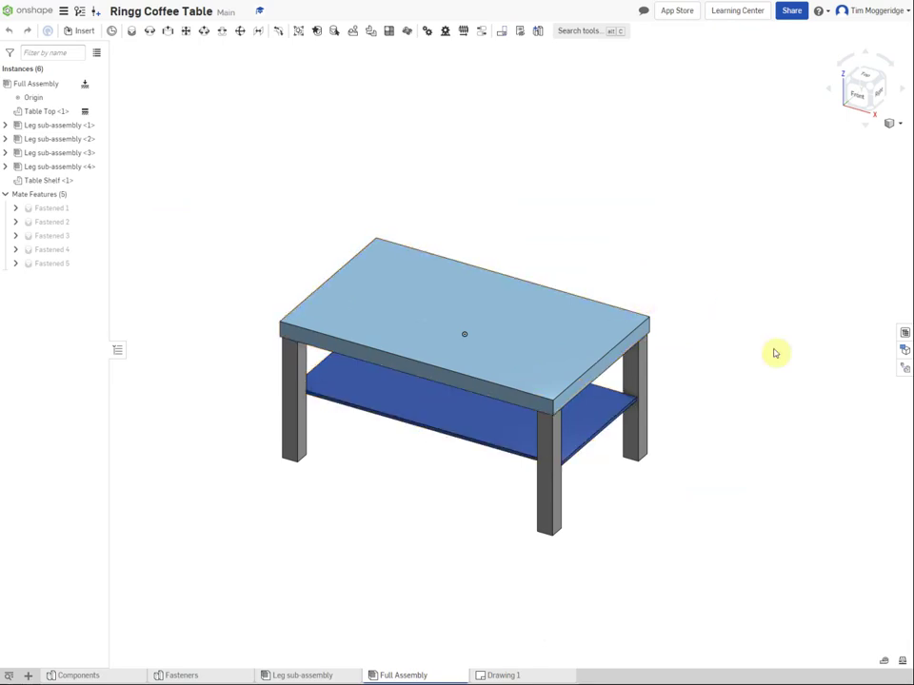
click(904, 371)
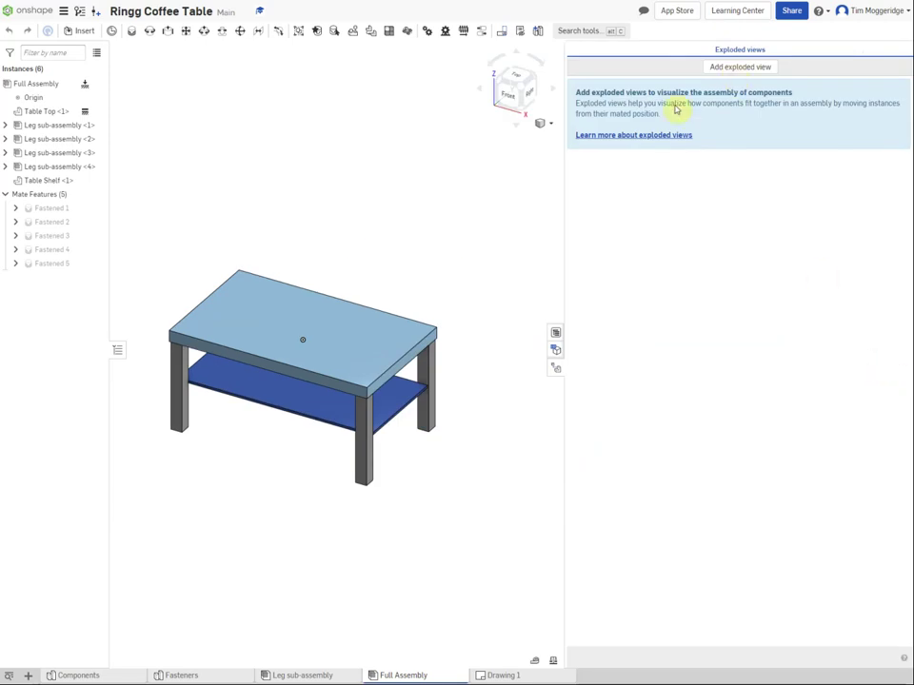
click(738, 69)
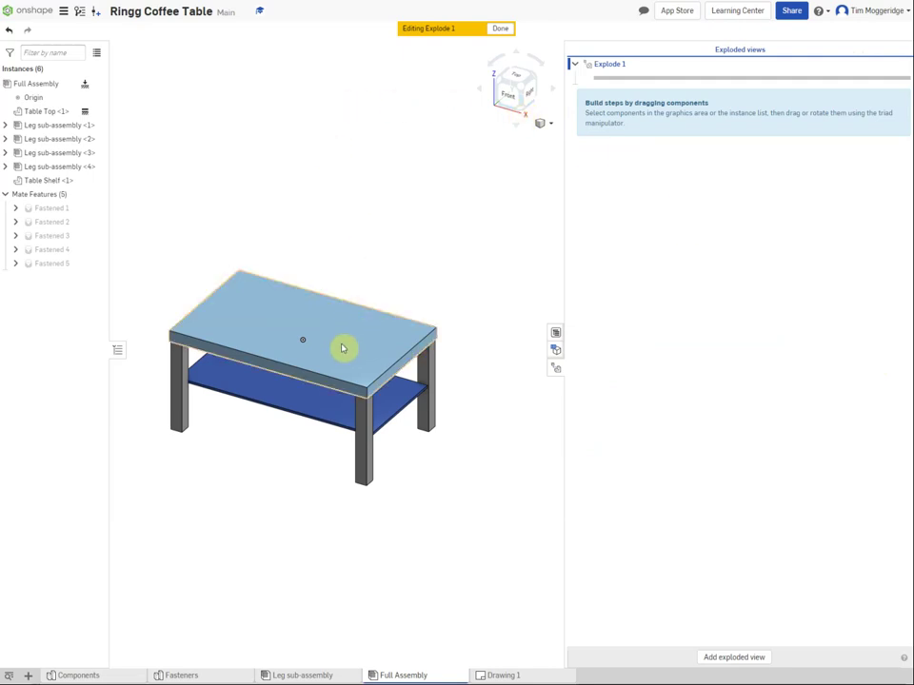
Step: Add an explode step that moves the Table Top about 1016 mm straight up, with explode lines
click(343, 348)
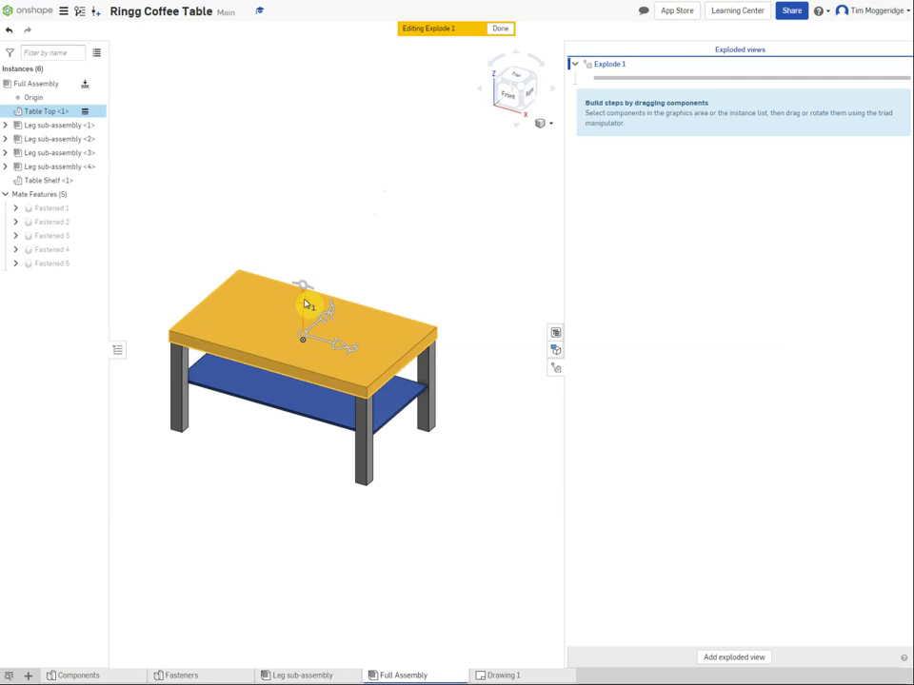
drag(303, 299, 311, 81)
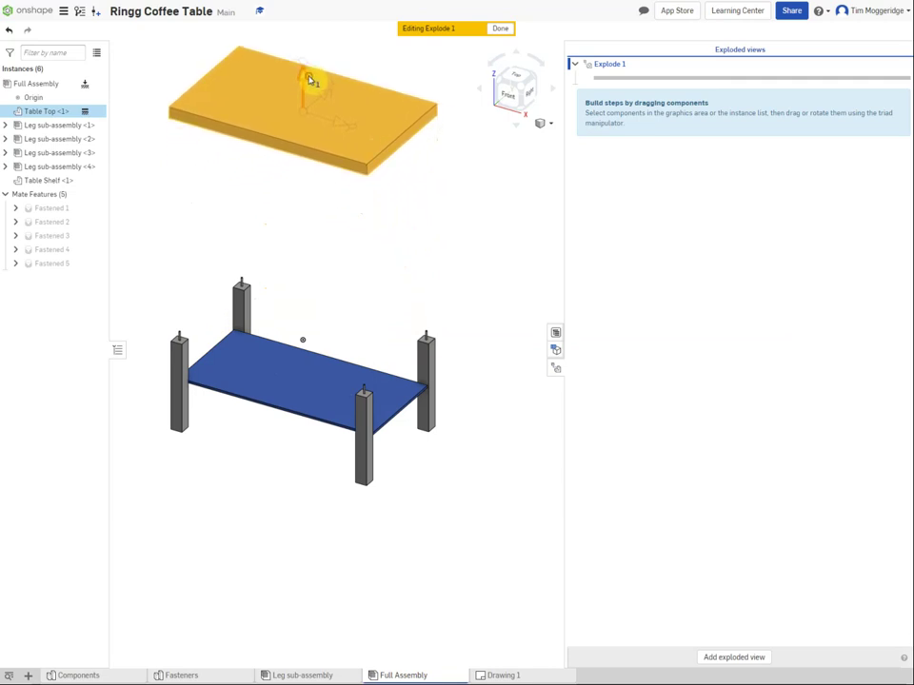
drag(311, 81, 312, 83)
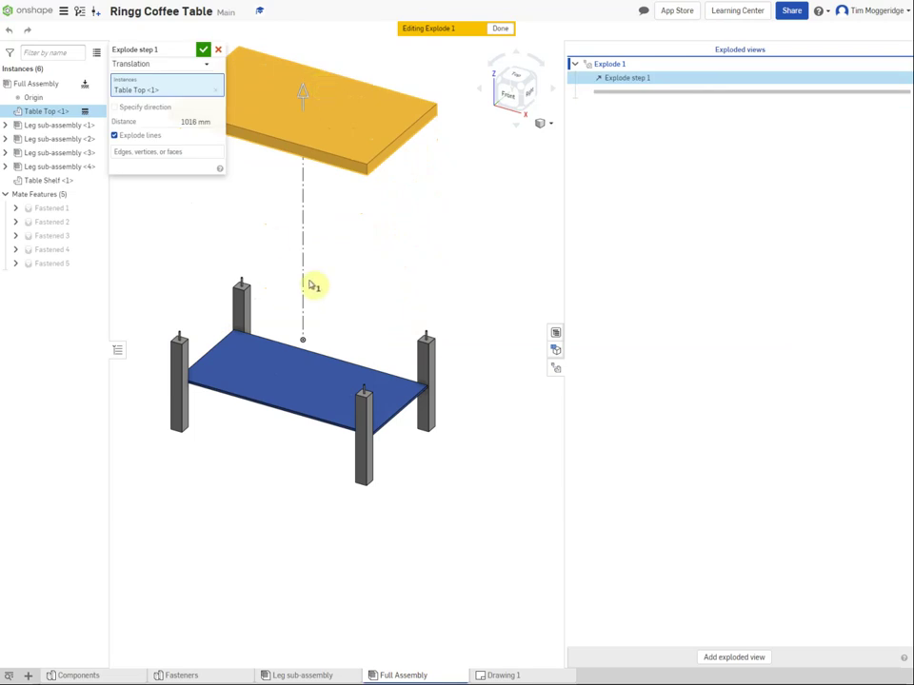
click(204, 50)
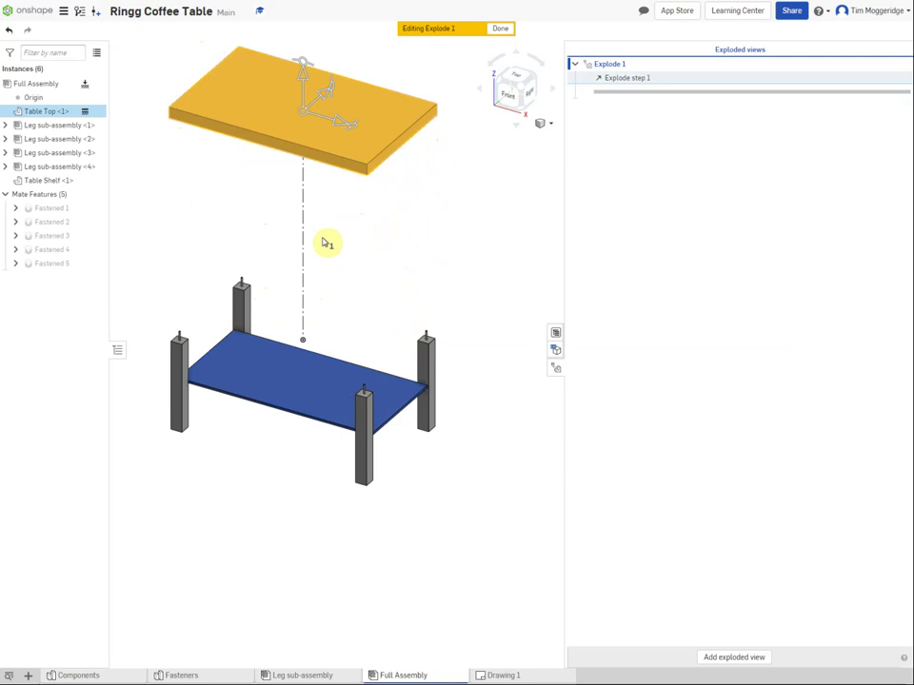
Step: Add an explode step that moves the Table Shelf about 820 mm straight up, below the tabletop, with explode lines
click(294, 385)
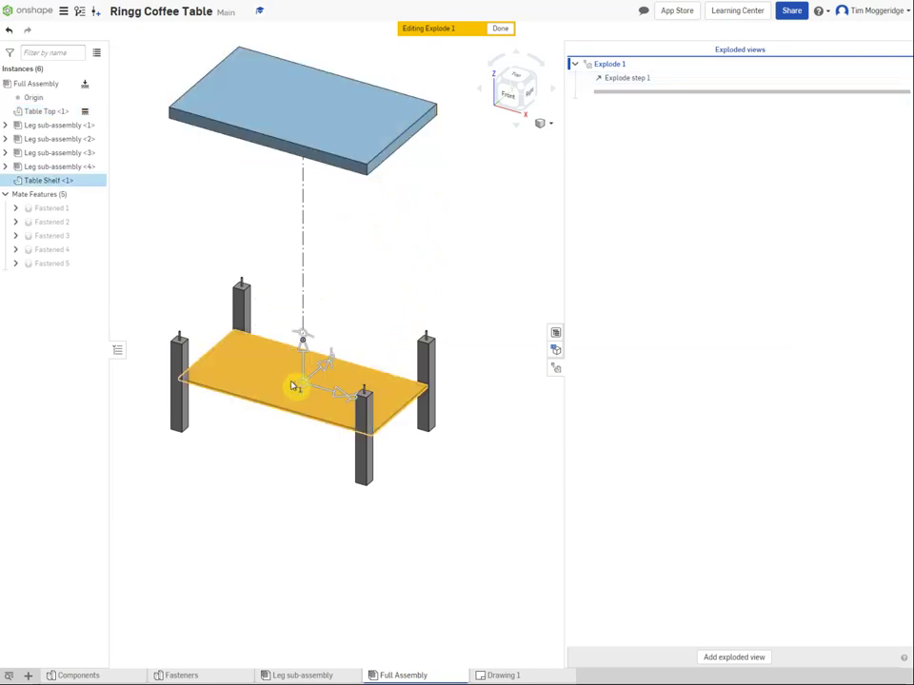
drag(309, 347, 321, 169)
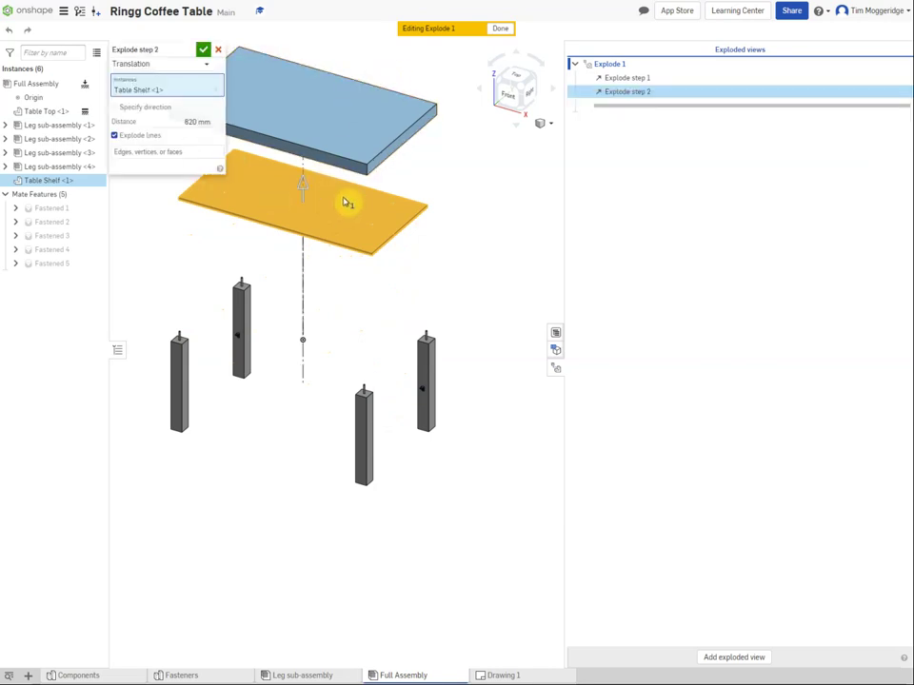
click(203, 50)
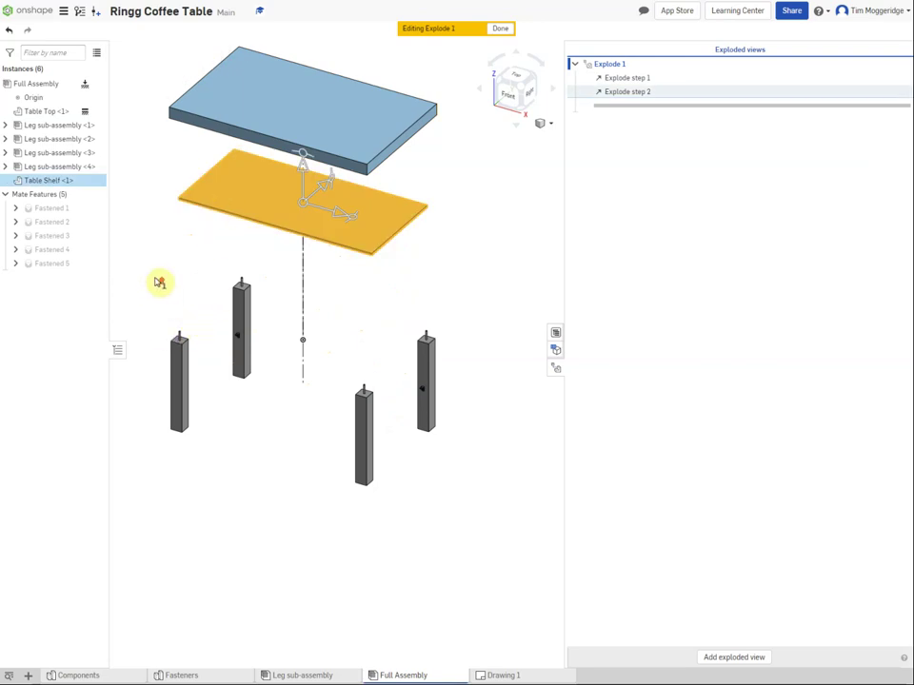
Step: Add an explode step that moves all four leg studs about 238 mm straight up out of the legs, with explode lines
scroll(160, 282, up, 3)
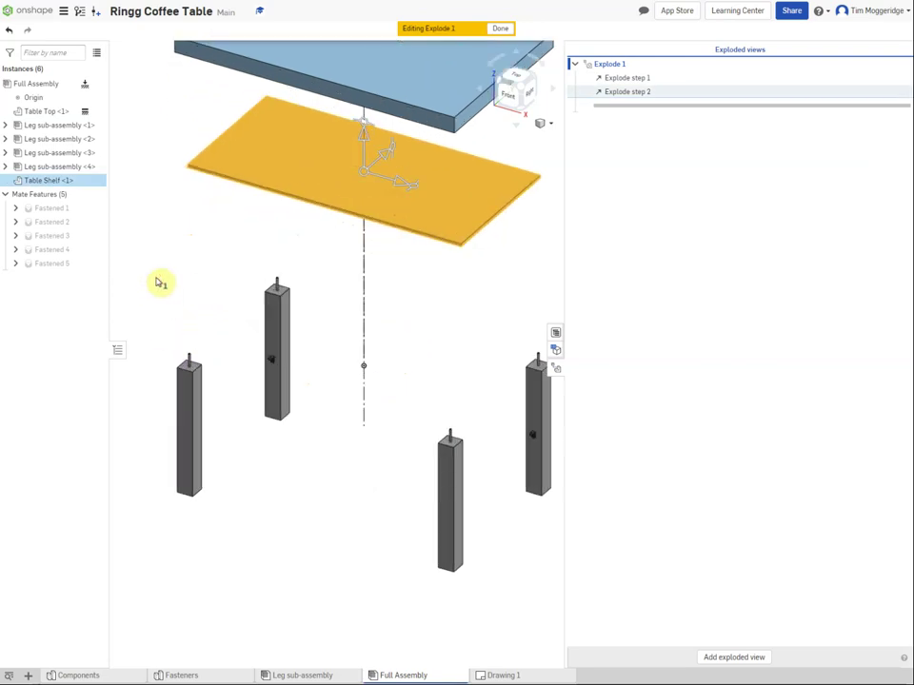
click(282, 280)
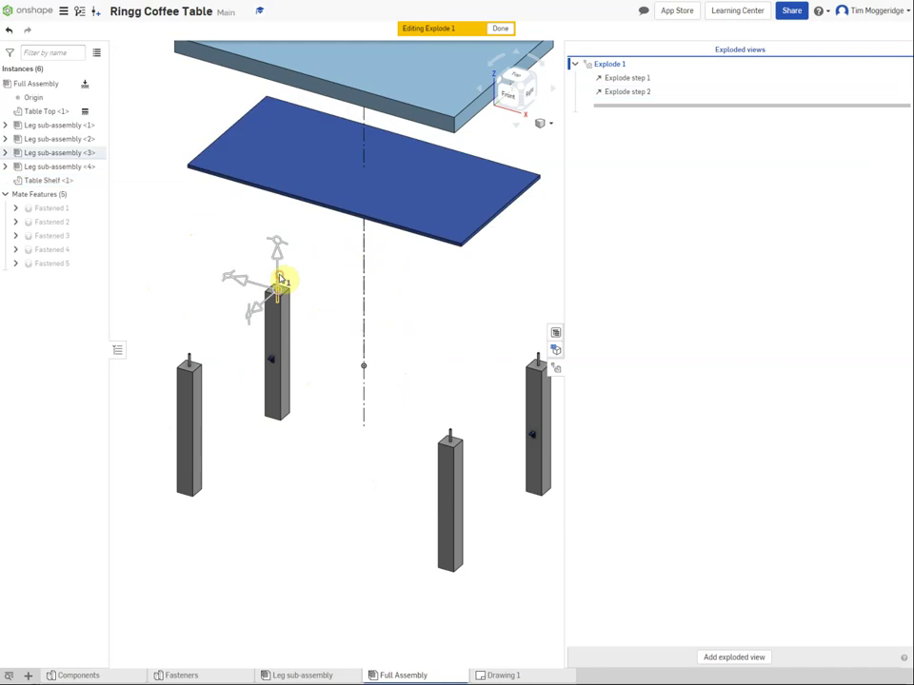
click(191, 356)
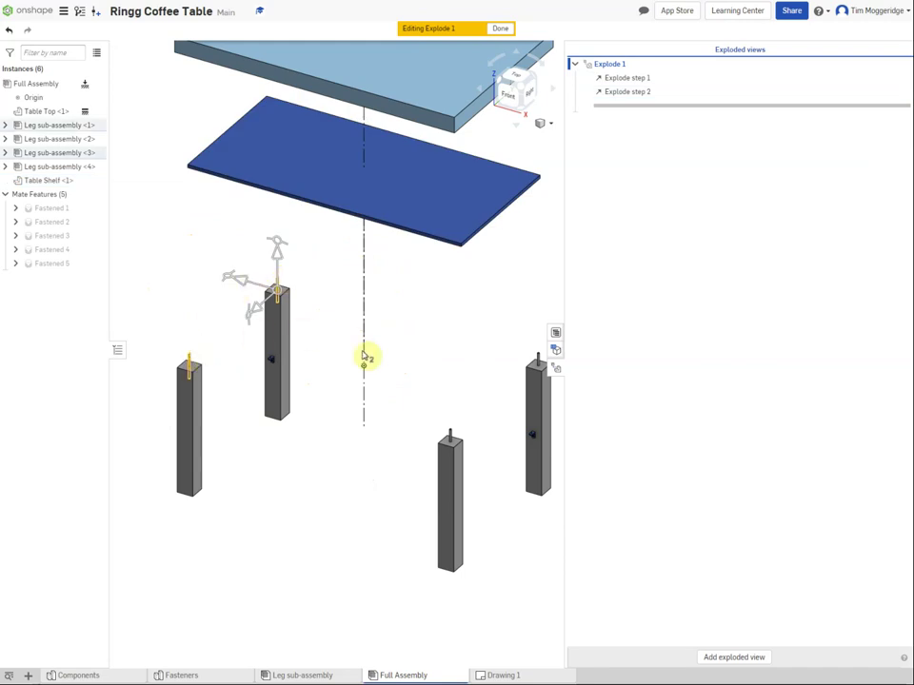
click(537, 353)
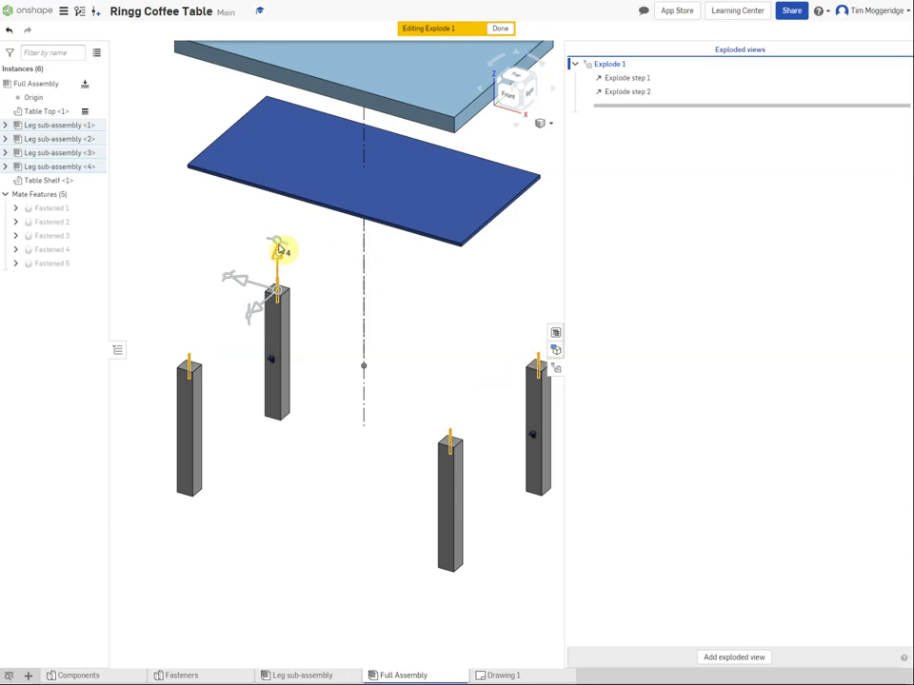
drag(279, 249, 273, 183)
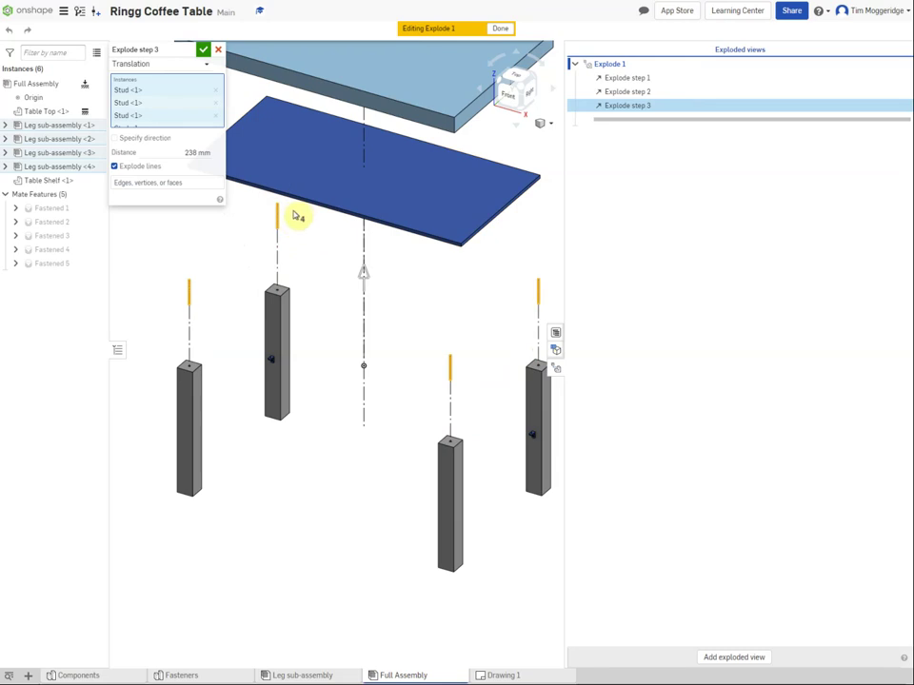
click(203, 48)
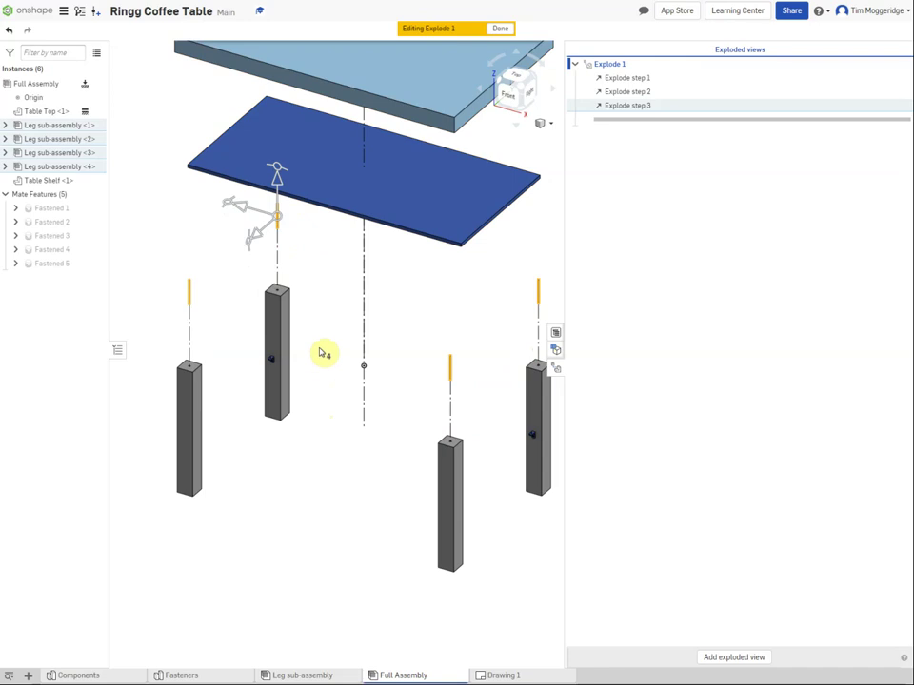
Step: Add an explode step that moves the L Brackets of all four legs about 306 mm straight up, with explode lines
scroll(283, 360, down, 2)
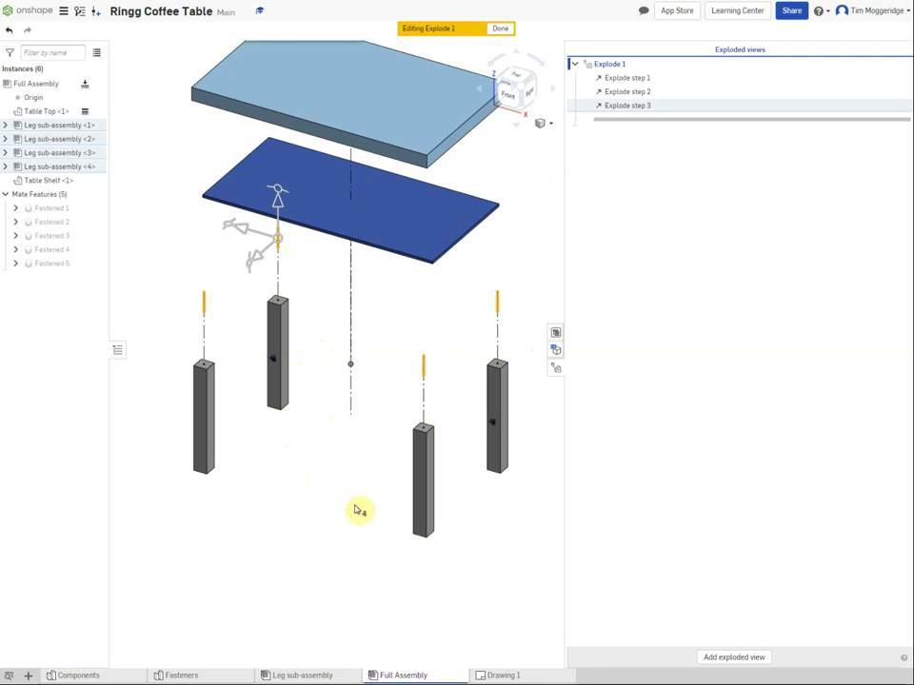
right_drag(358, 510, 300, 503)
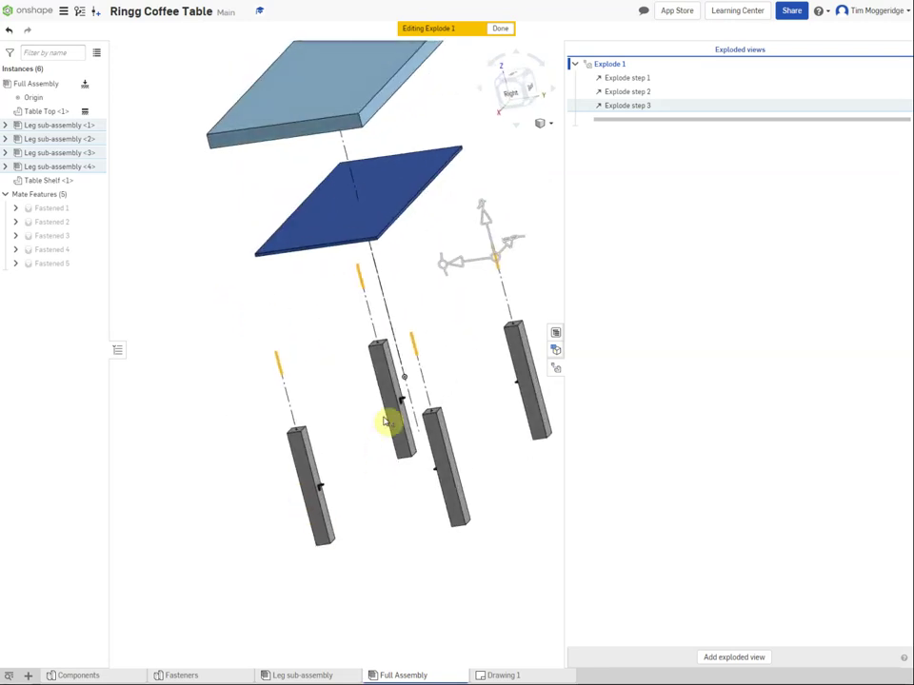
scroll(397, 408, up, 3)
click(422, 397)
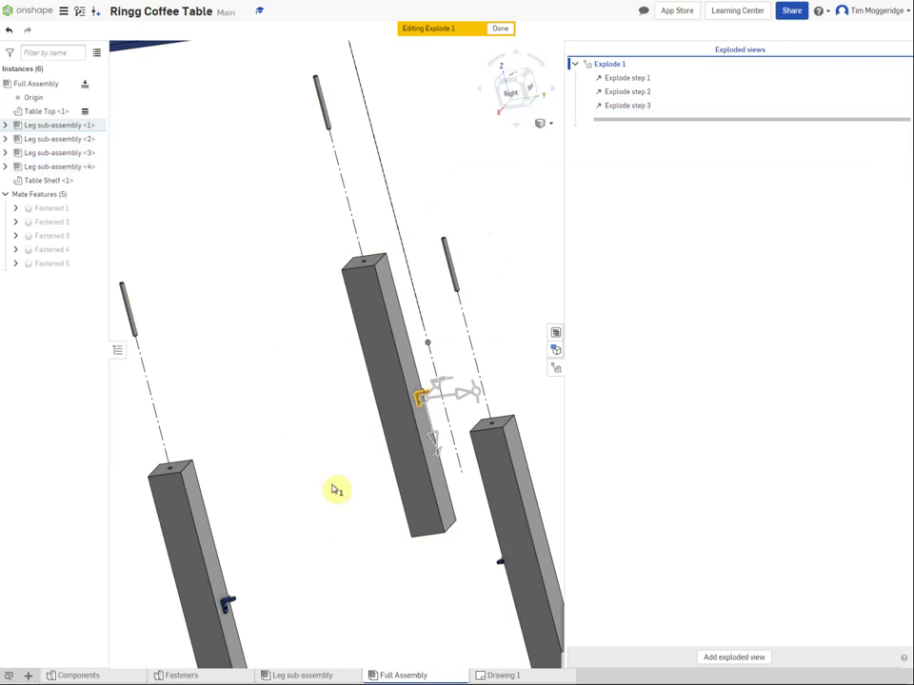
right_click(255, 382)
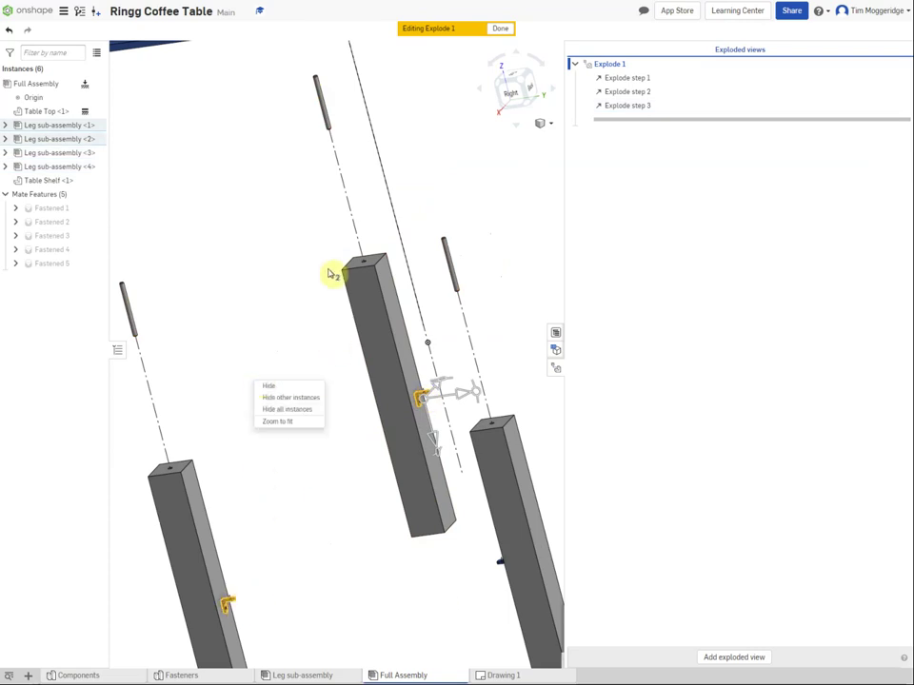
click(548, 126)
click(546, 124)
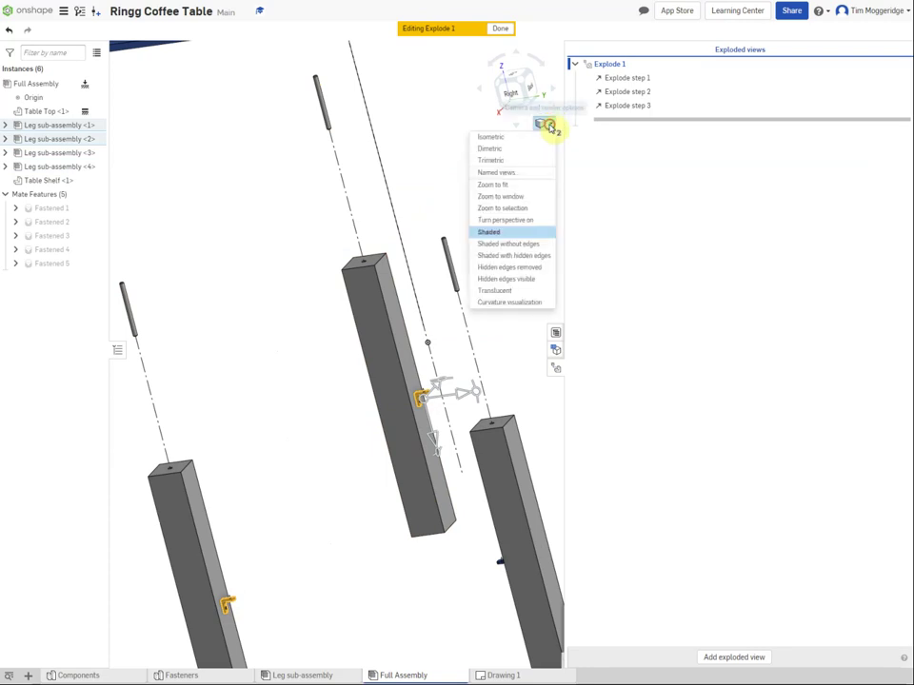
click(513, 139)
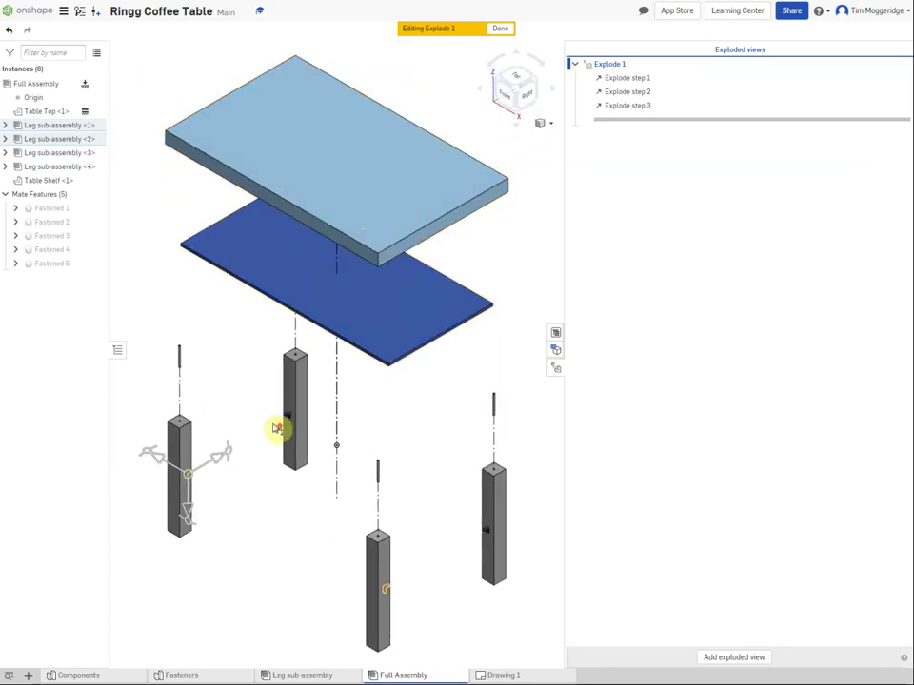
scroll(276, 428, up, 5)
scroll(310, 404, down, 5)
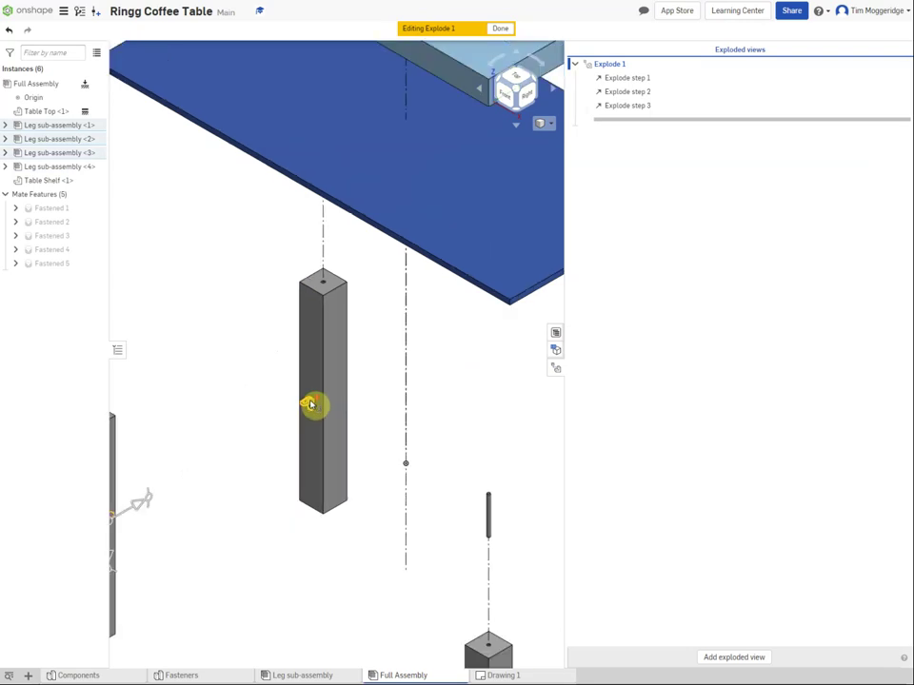
scroll(424, 482, up, 6)
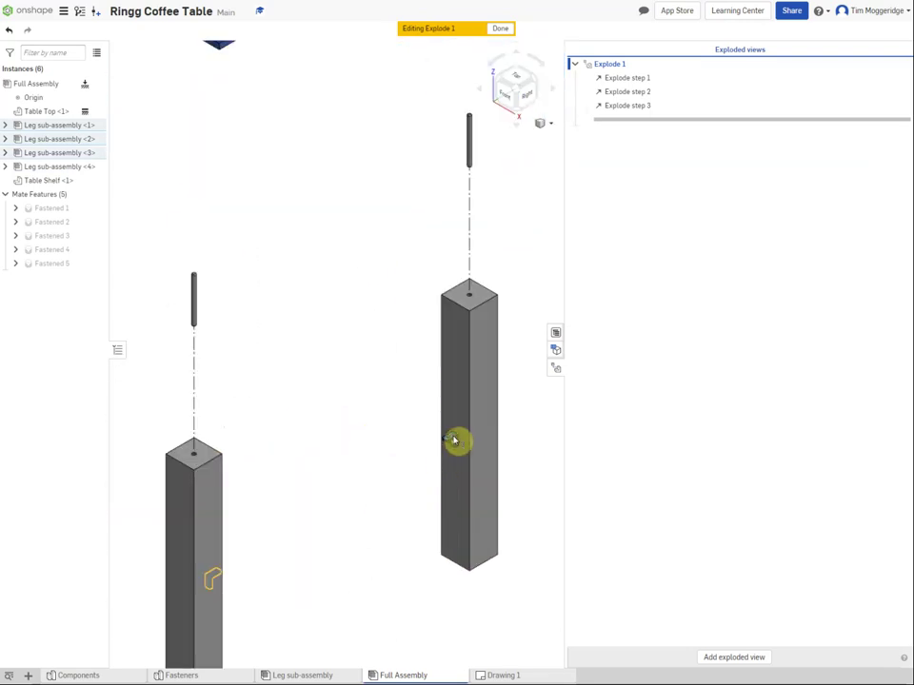
click(453, 439)
scroll(379, 444, down, 5)
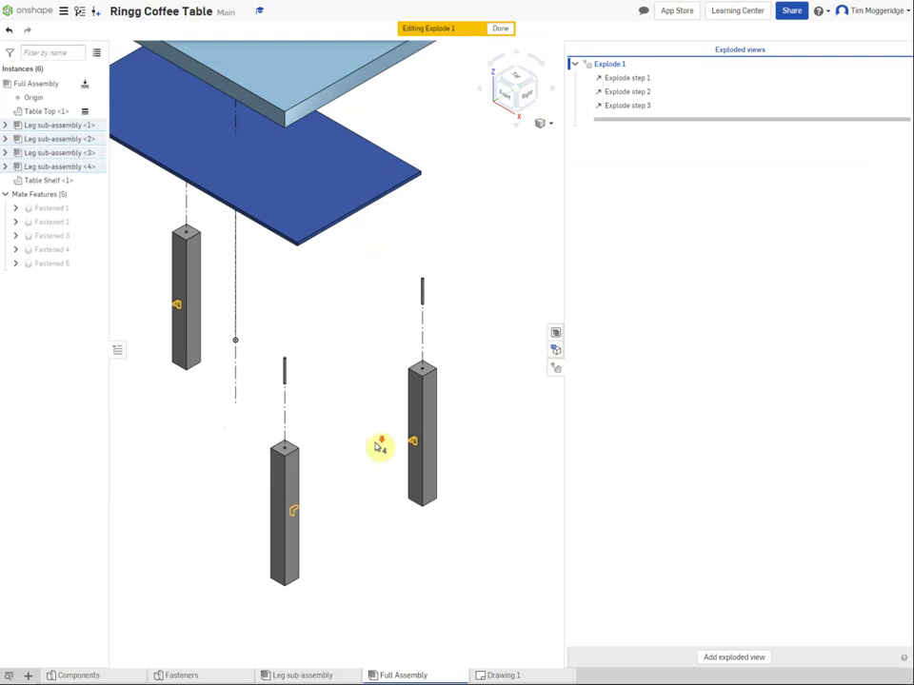
scroll(380, 447, down, 2)
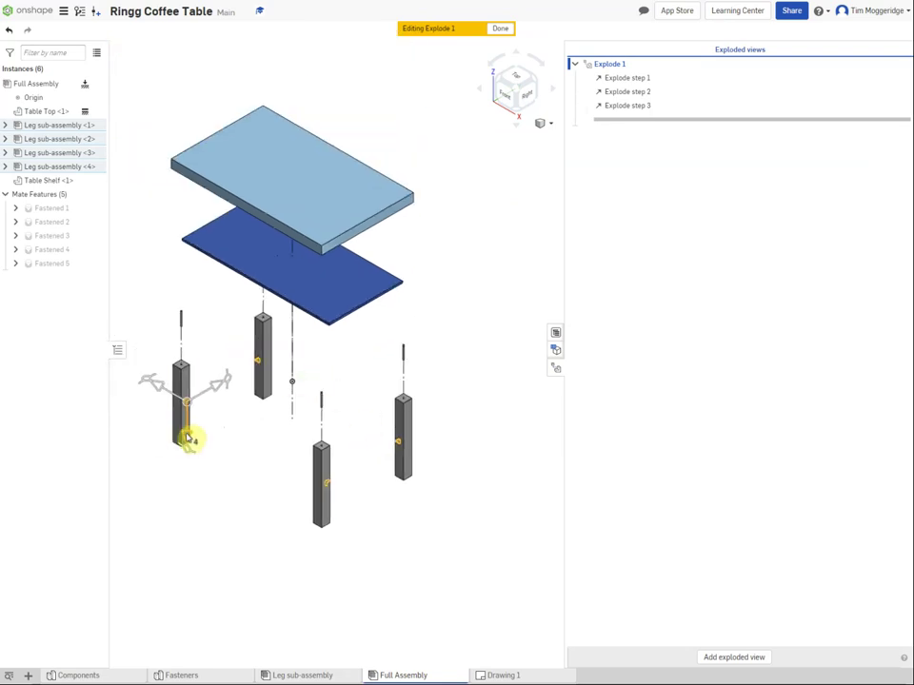
drag(189, 439, 196, 381)
click(197, 380)
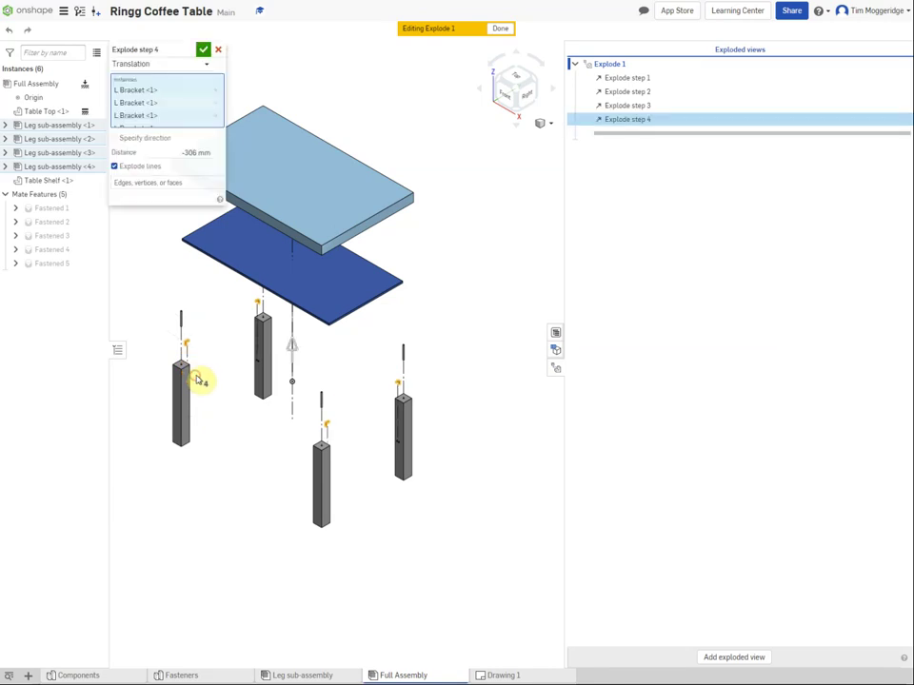
click(203, 51)
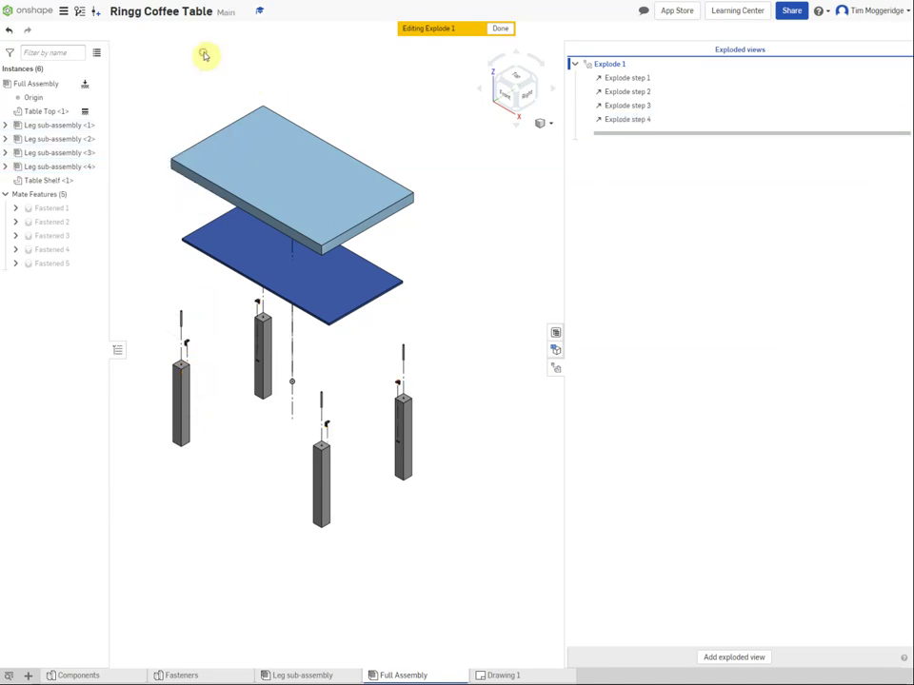
Step: Add an explode step that moves the rear-left leg's upright screw about 286 mm straight up to just below its bracket, with explode lines
click(229, 403)
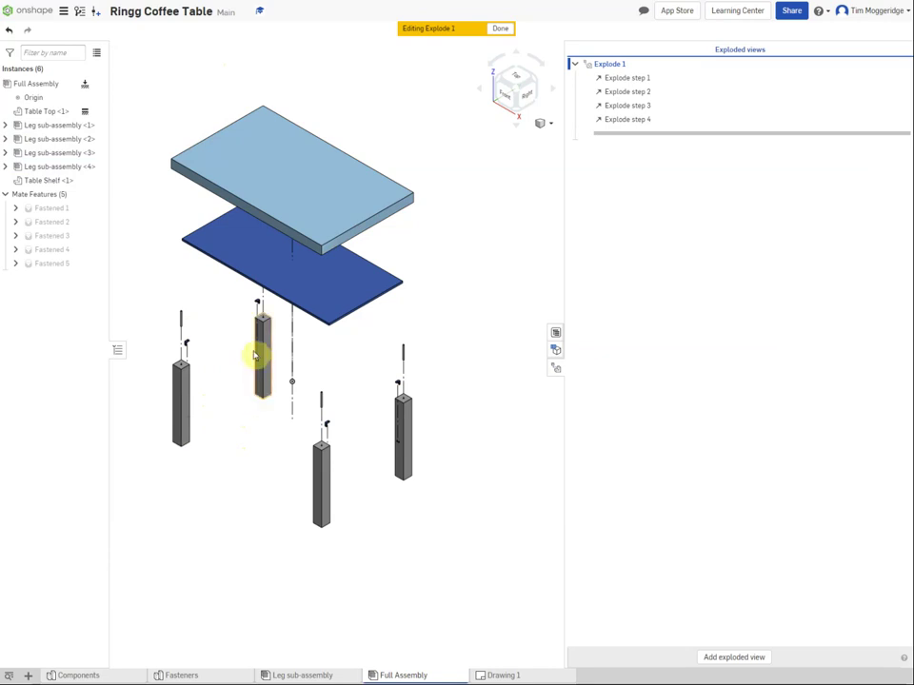
scroll(257, 355, up, 5)
scroll(257, 355, up, 3)
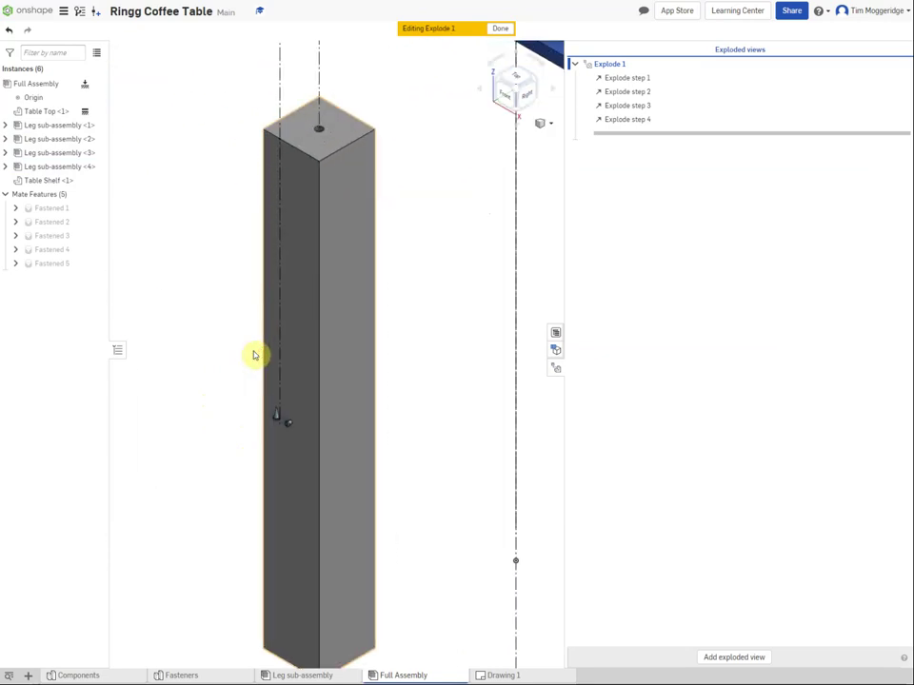
scroll(257, 355, down, 1)
scroll(257, 355, down, 2)
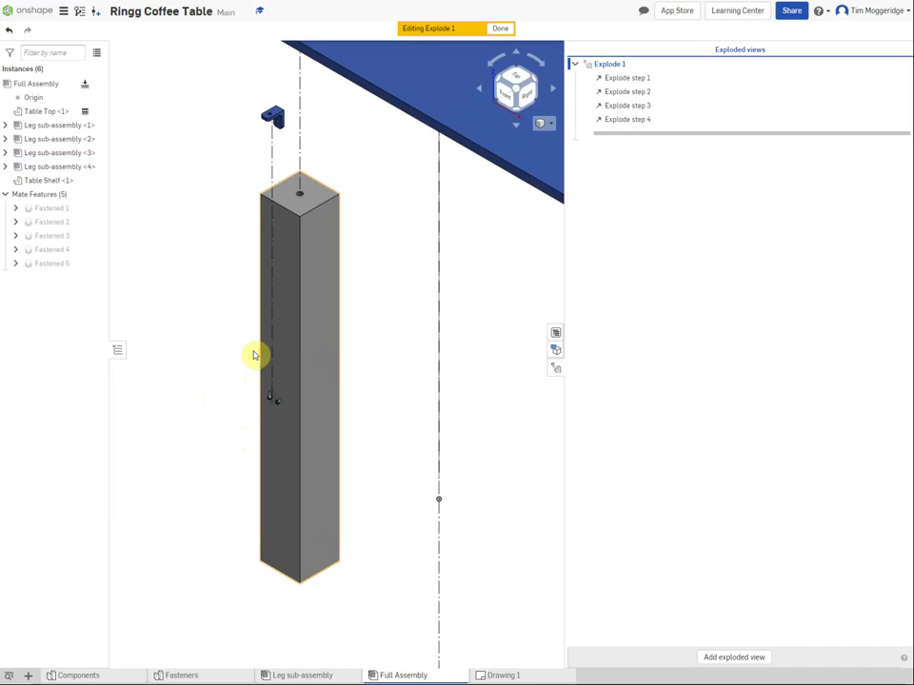
scroll(249, 355, down, 1)
scroll(249, 354, up, 1)
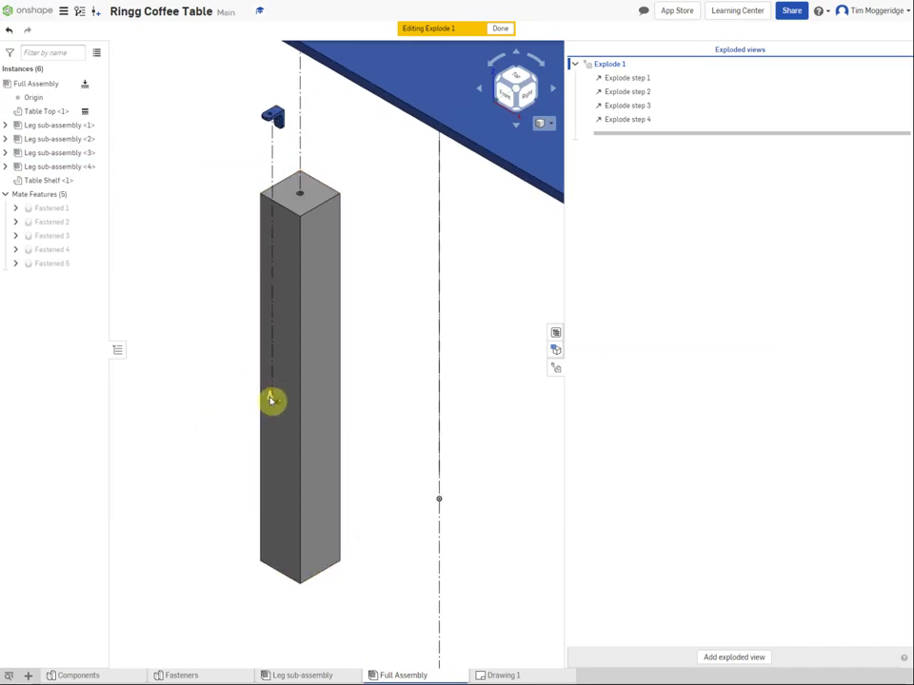
click(270, 401)
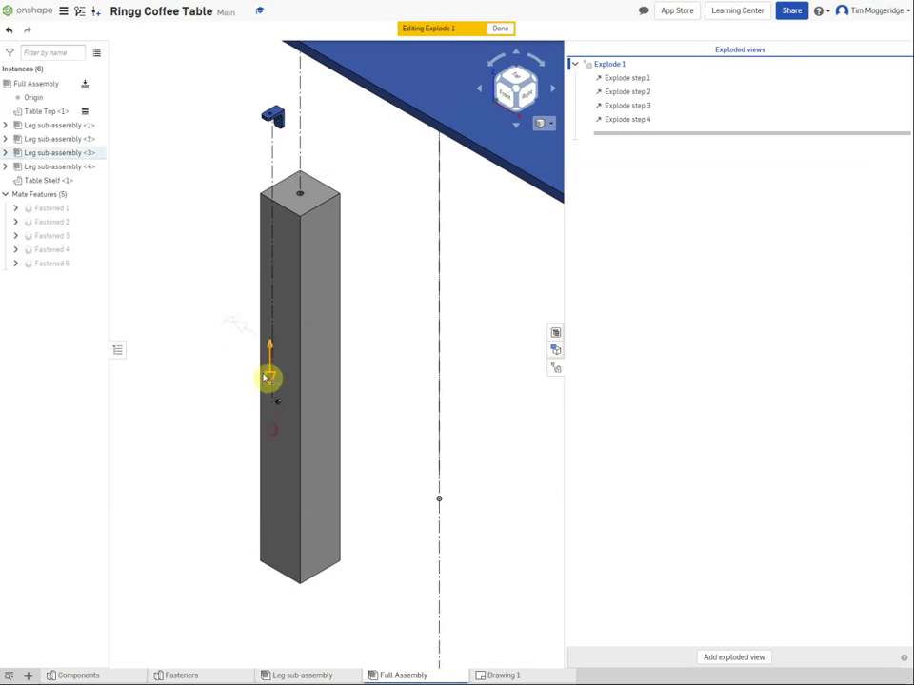
drag(266, 378, 270, 154)
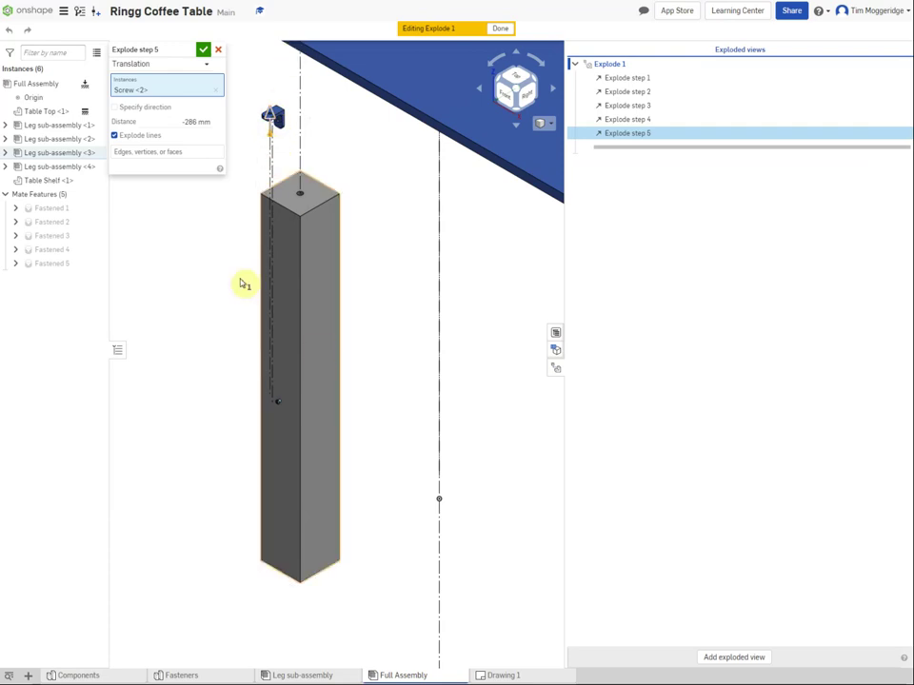
click(202, 48)
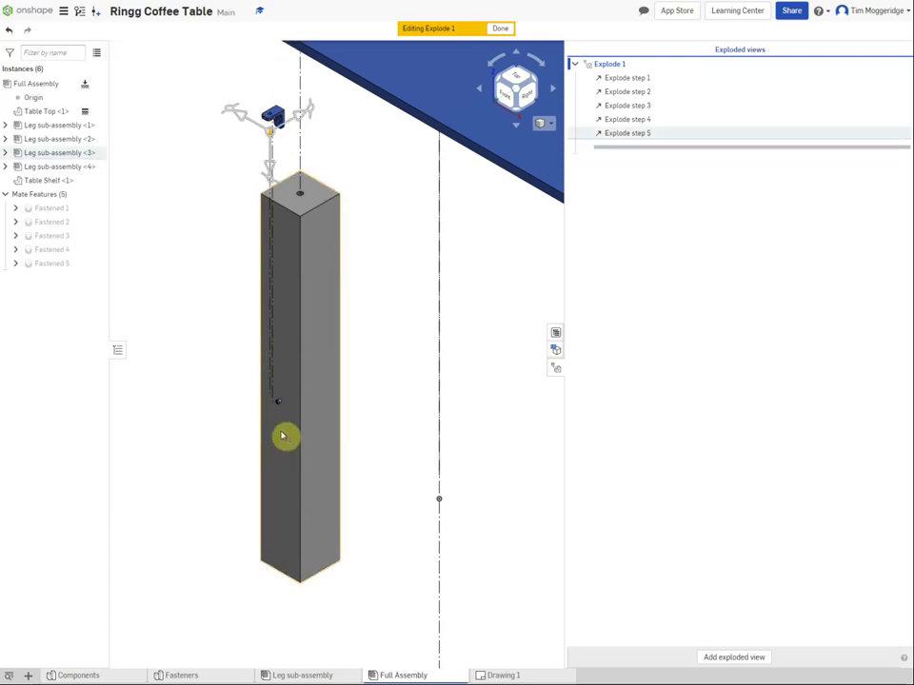
Step: Add an explode step that moves the rear-left leg's horizontal screw about 305 mm straight up to its bracket, with explode lines
click(283, 408)
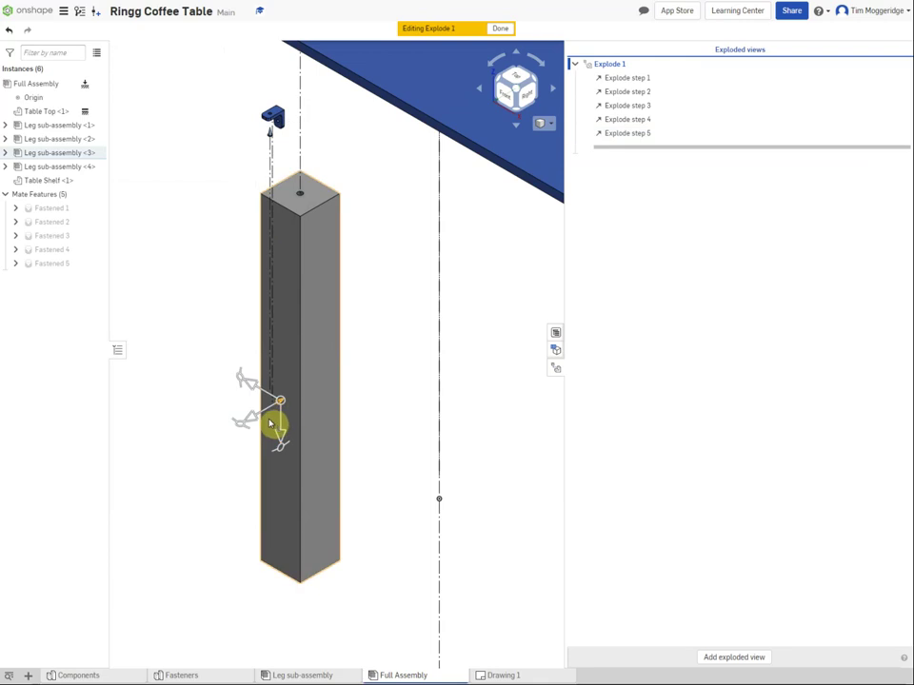
drag(286, 434, 259, 154)
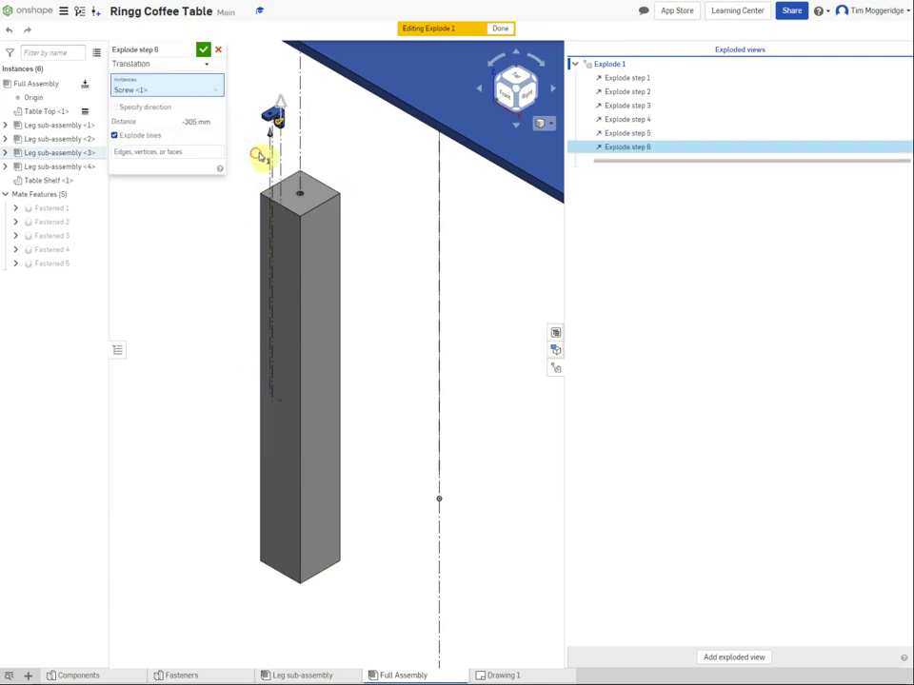
click(206, 51)
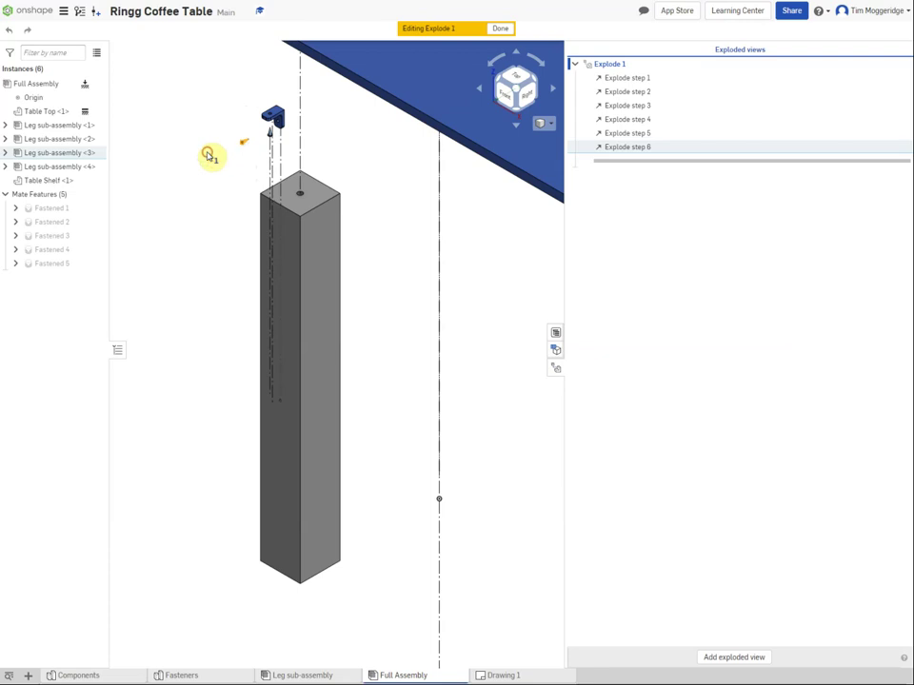
Step: Add an explode step that moves the same horizontal screw about 45 mm forward out of its bracket, with explode lines
drag(210, 156, 245, 148)
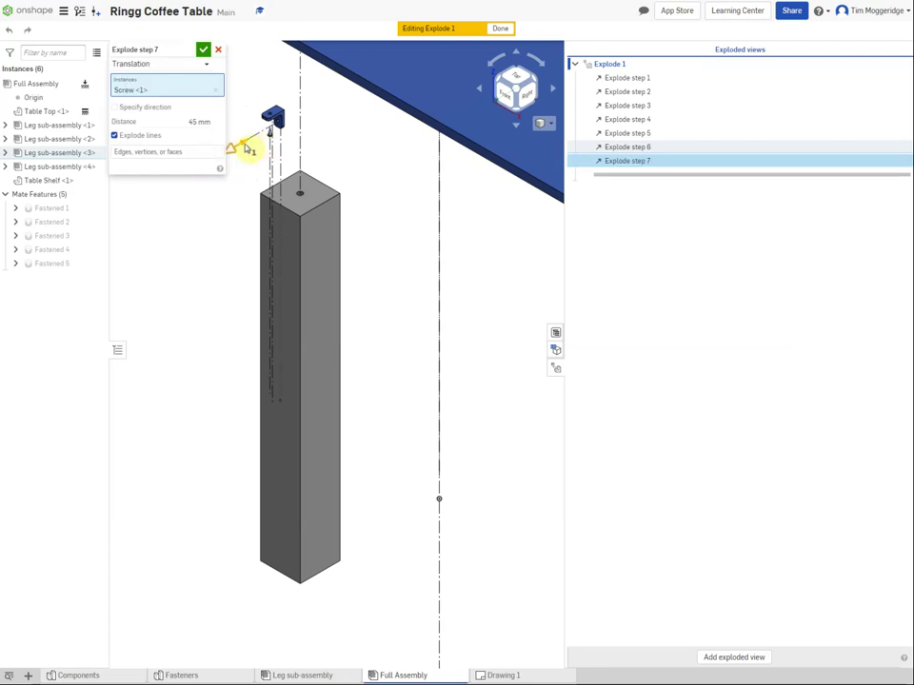
click(204, 50)
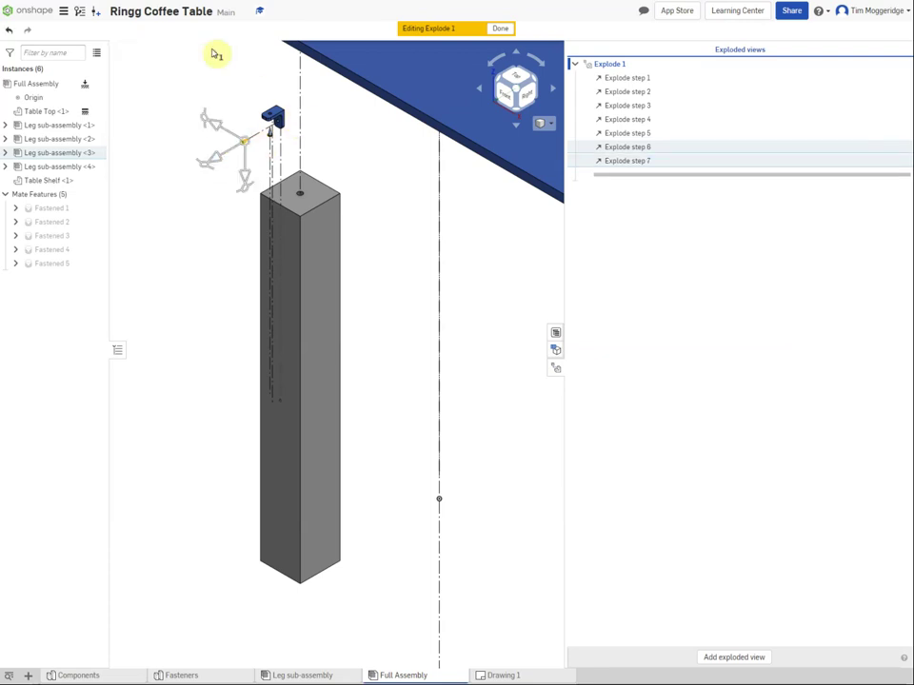
right_click(211, 273)
click(233, 313)
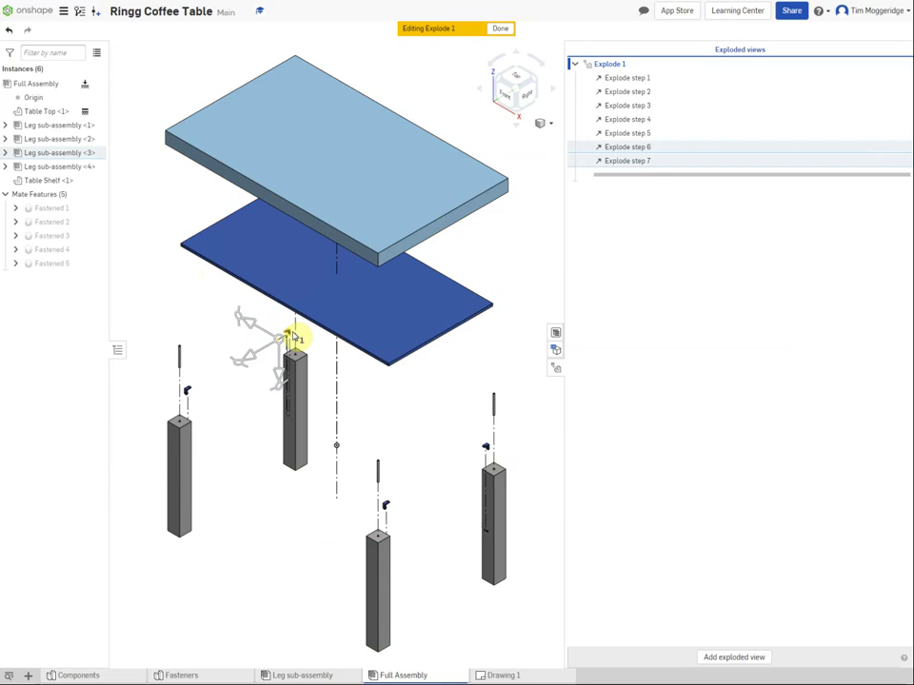
Step: Finish editing the exploded view, close the exploded views list and fit the assembled table in the view
click(500, 30)
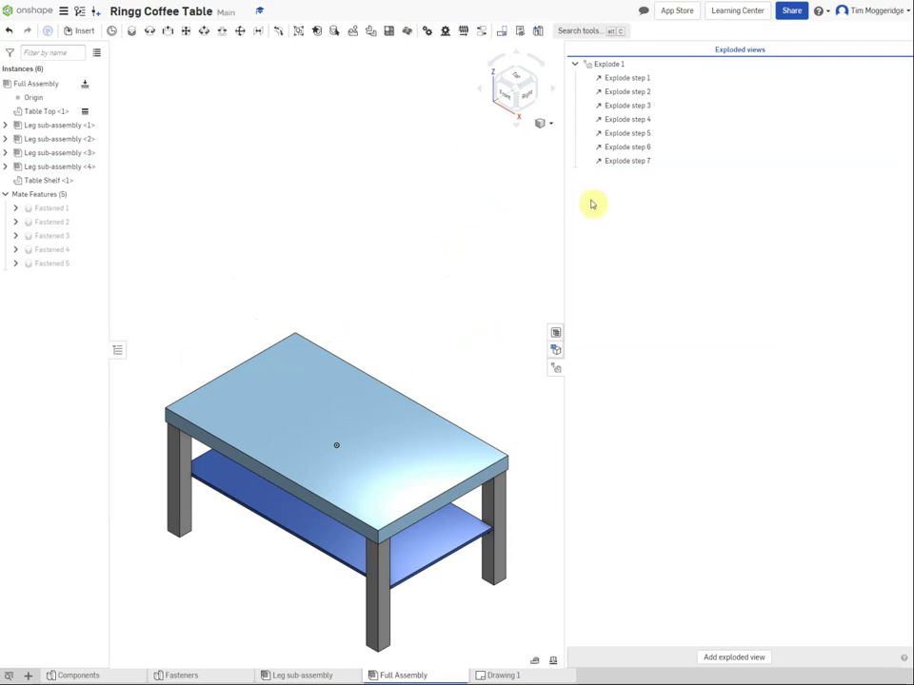
click(556, 369)
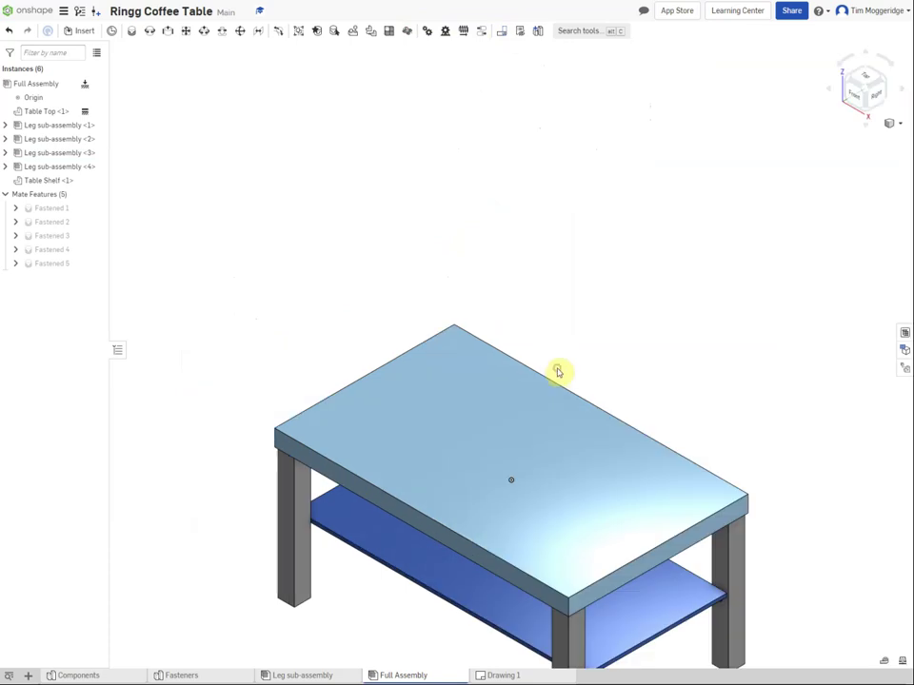
right_click(596, 305)
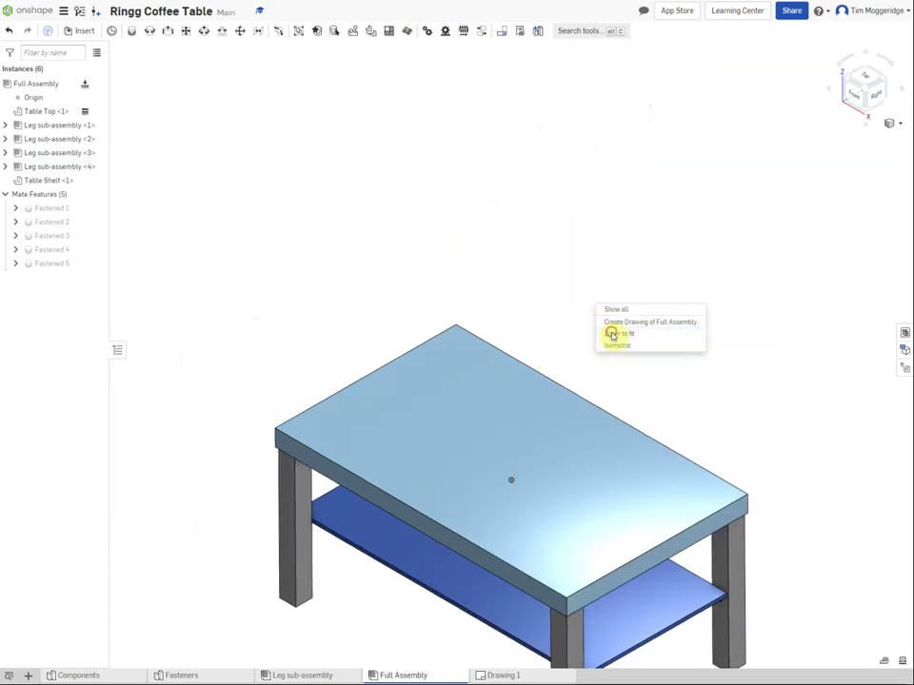
click(612, 333)
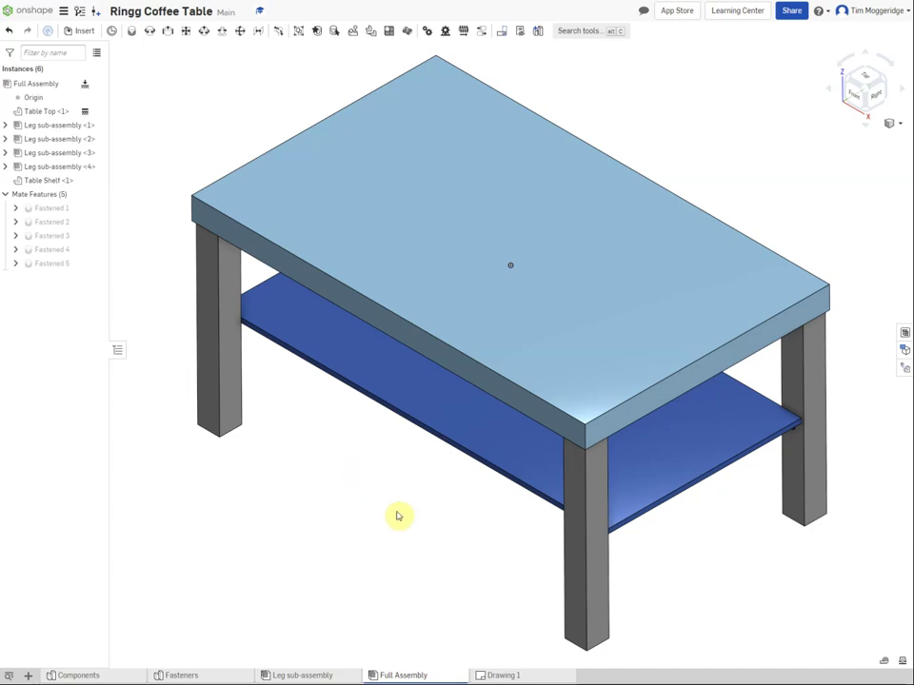
Step: Rename Drawing 1 as "Orthographic Assembly drawing"
mouse_move(505, 677)
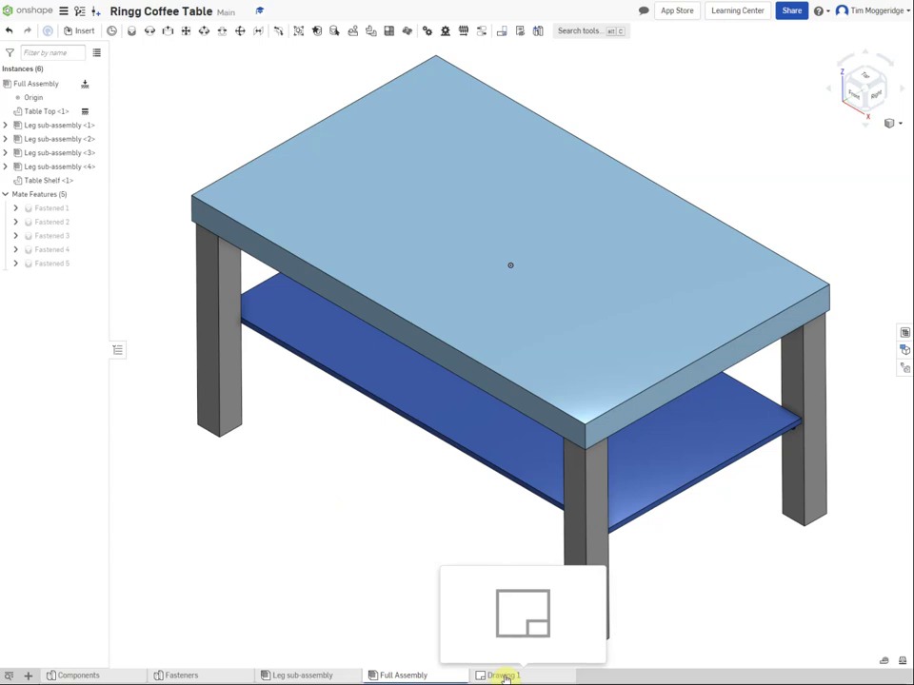
right_click(506, 677)
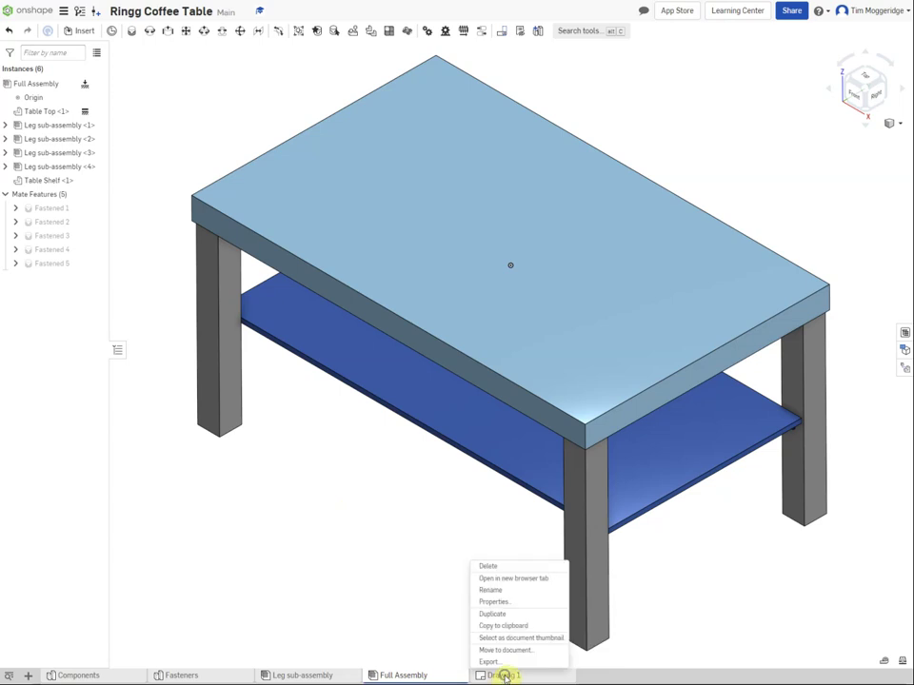
click(507, 590)
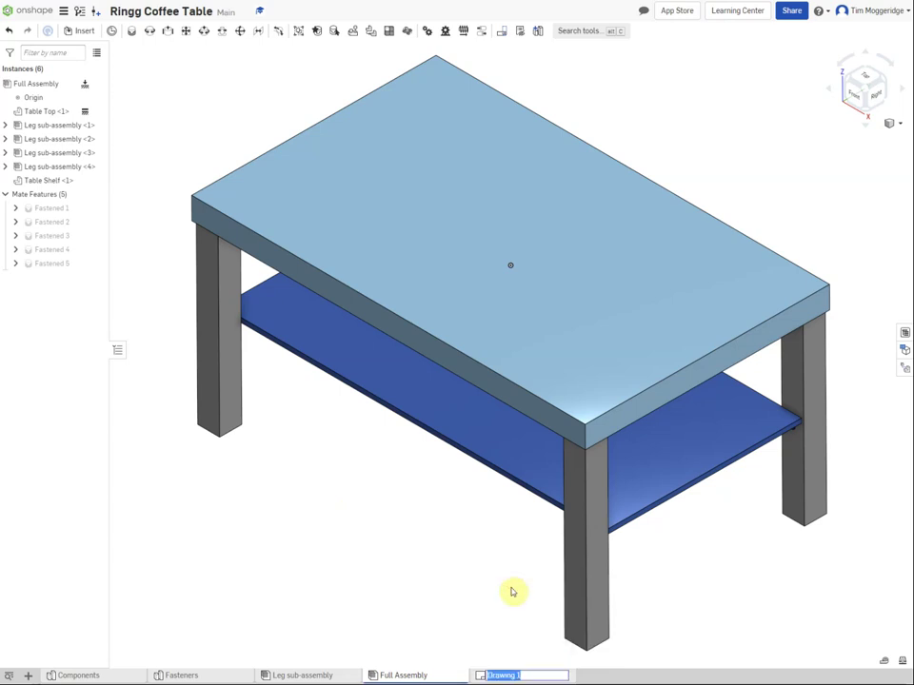
text(C)
text(rthographic Assembly drawing)
key(Return)
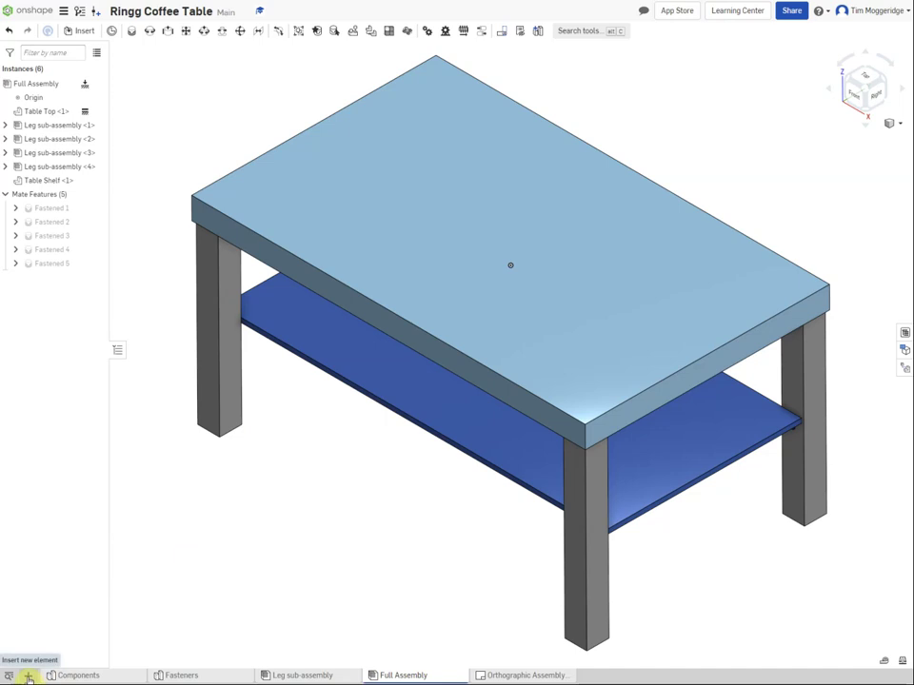
Step: Create a drawing from a custom ISO template: A3, millimetres, period decimal separator, third angle projection, no views
click(28, 677)
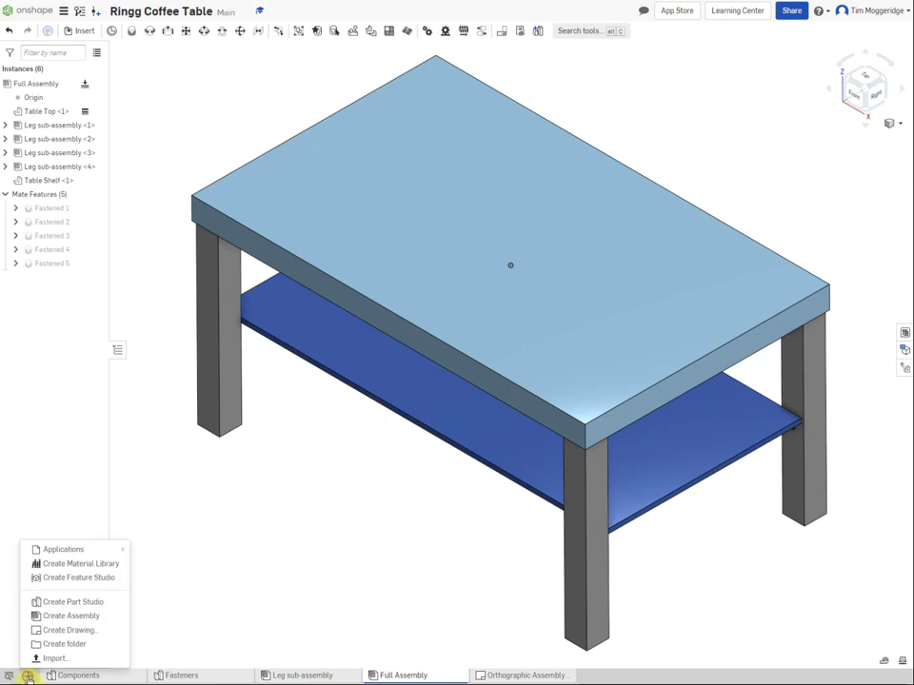
click(57, 632)
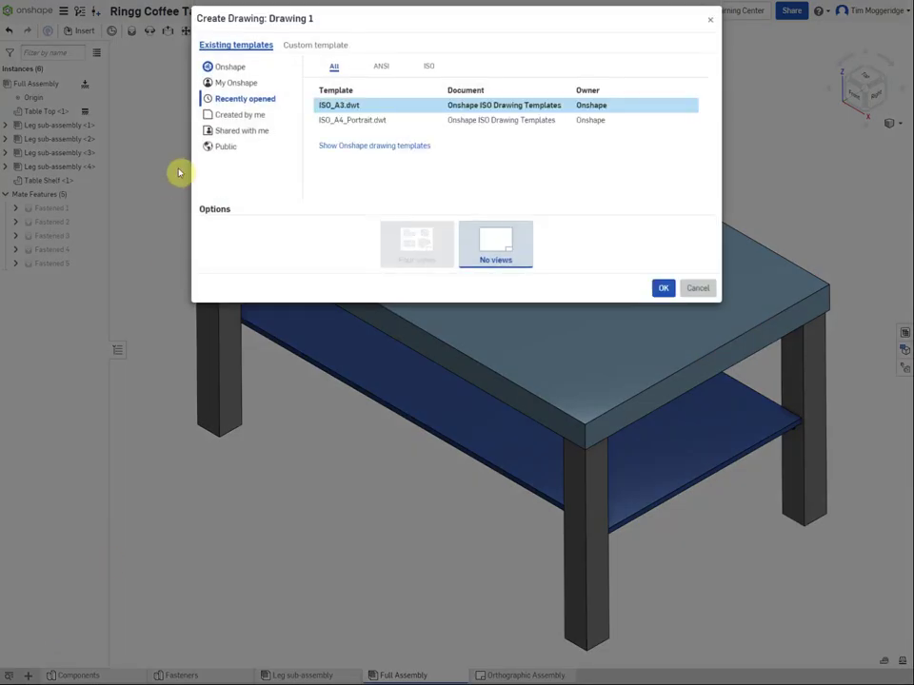
click(307, 49)
click(324, 65)
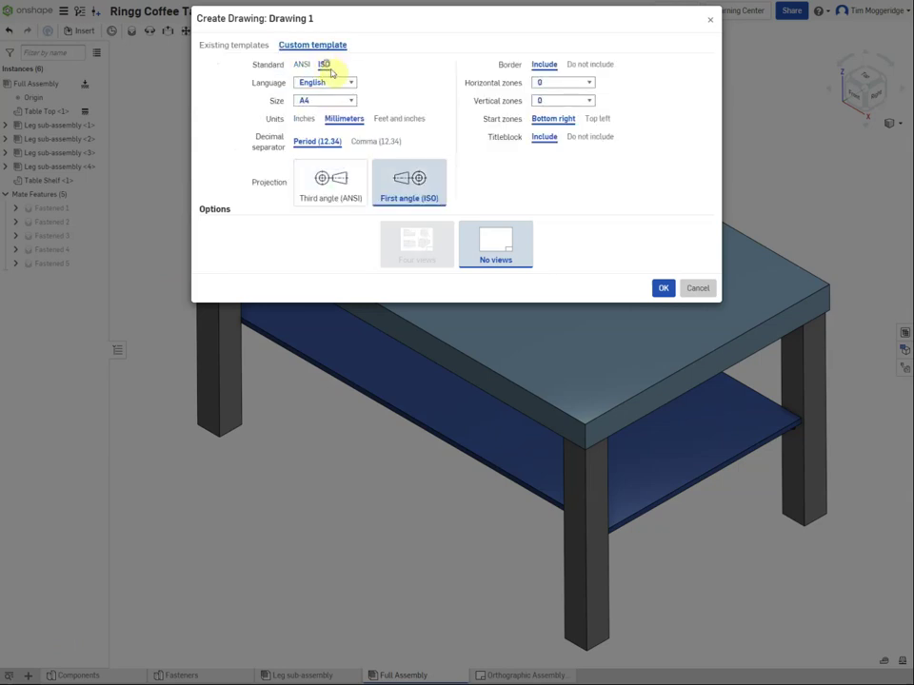
click(349, 101)
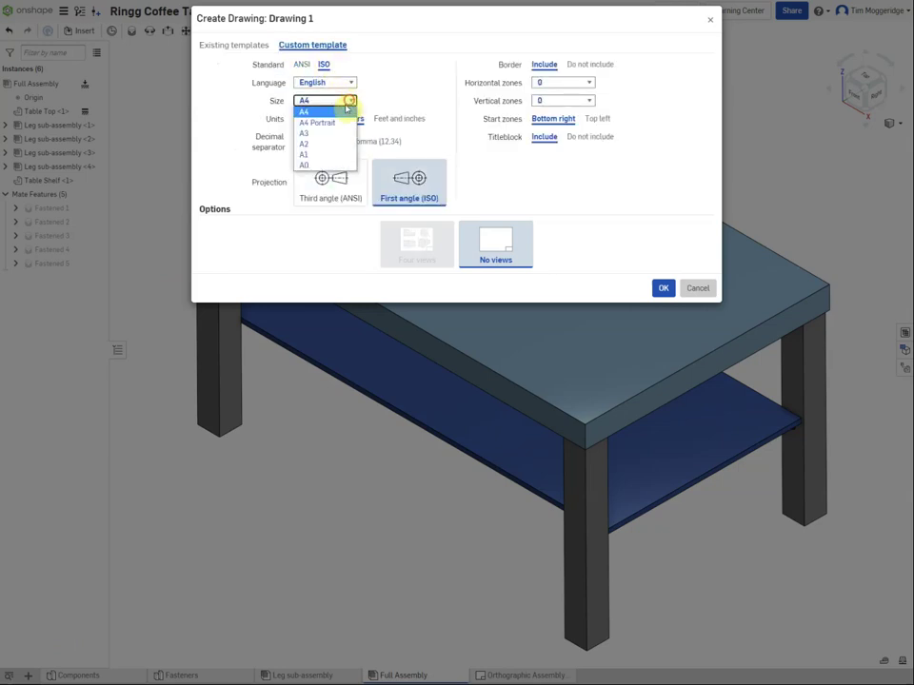
click(321, 135)
click(324, 142)
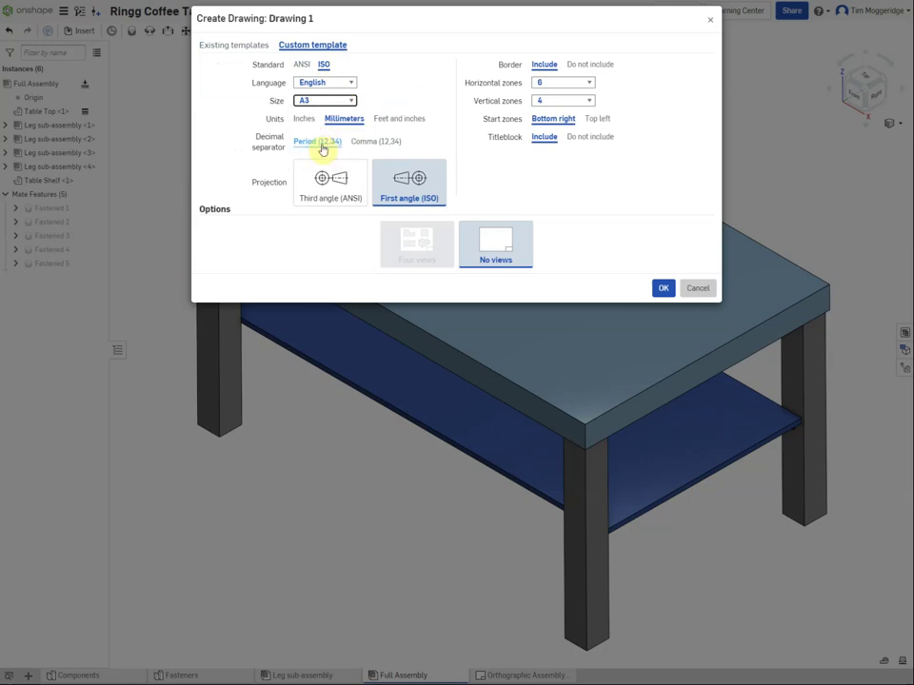
click(324, 183)
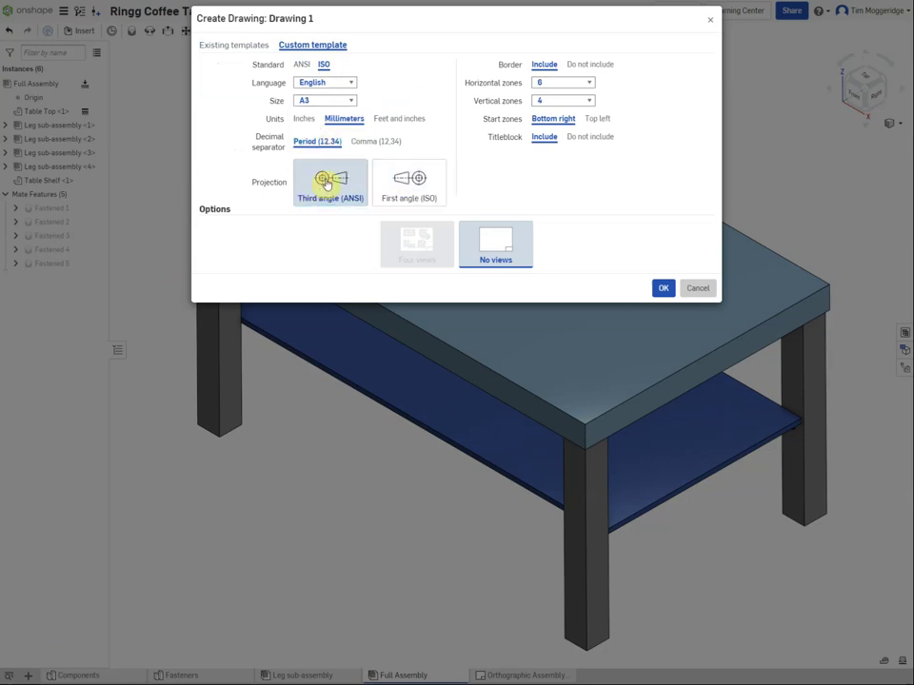
click(664, 288)
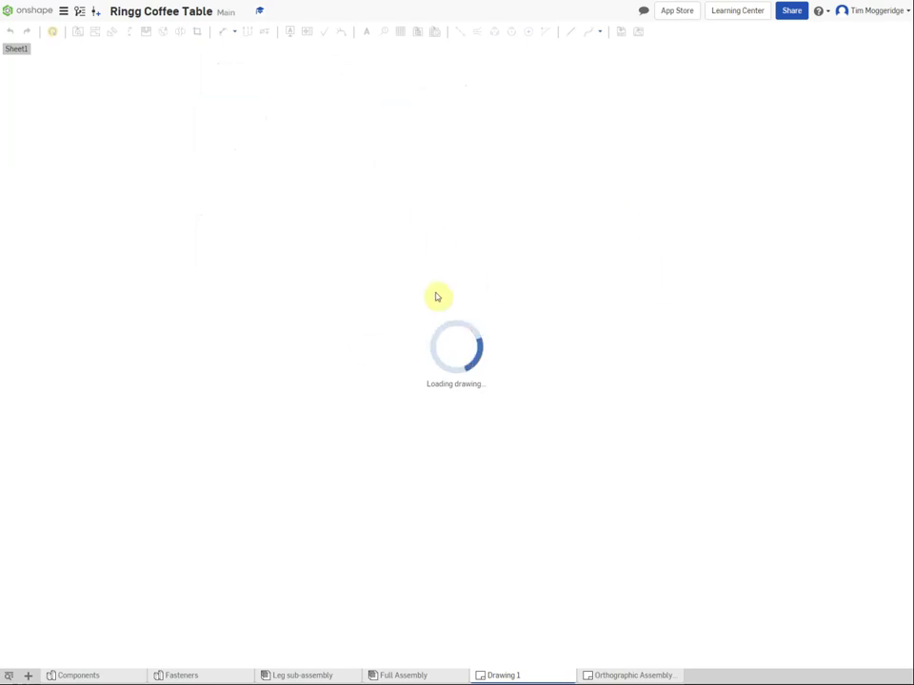
Step: Rename the new Drawing 1 as "Exploded isometric drawing"
right_click(510, 675)
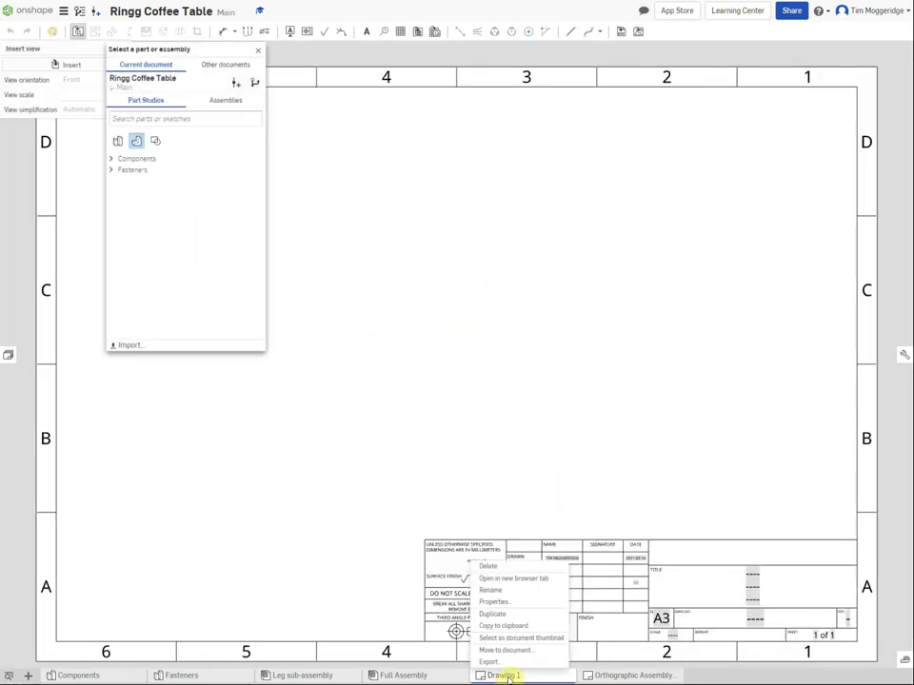
click(521, 591)
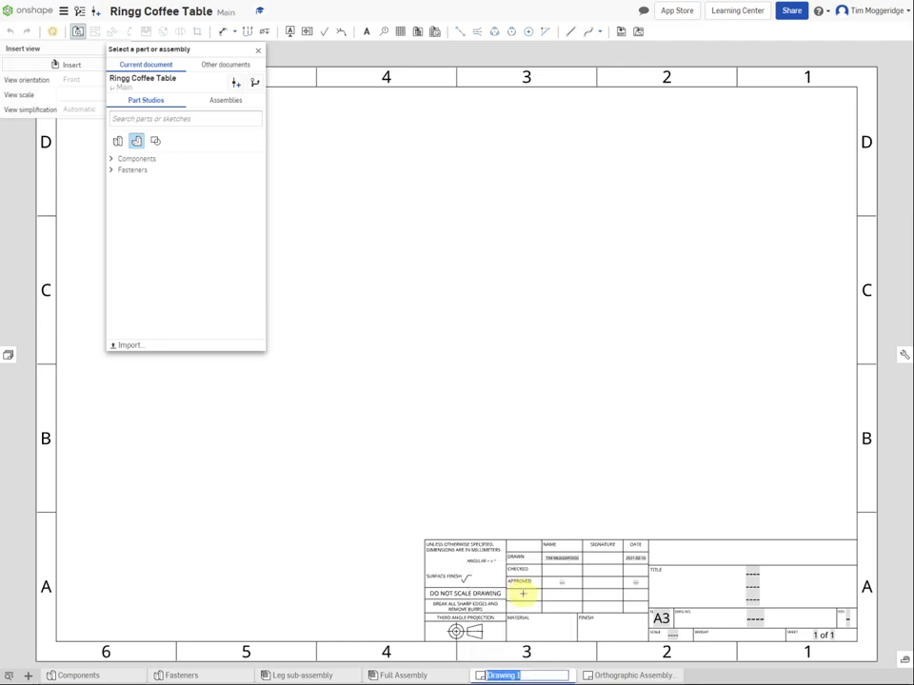
text(E)
text(awing)
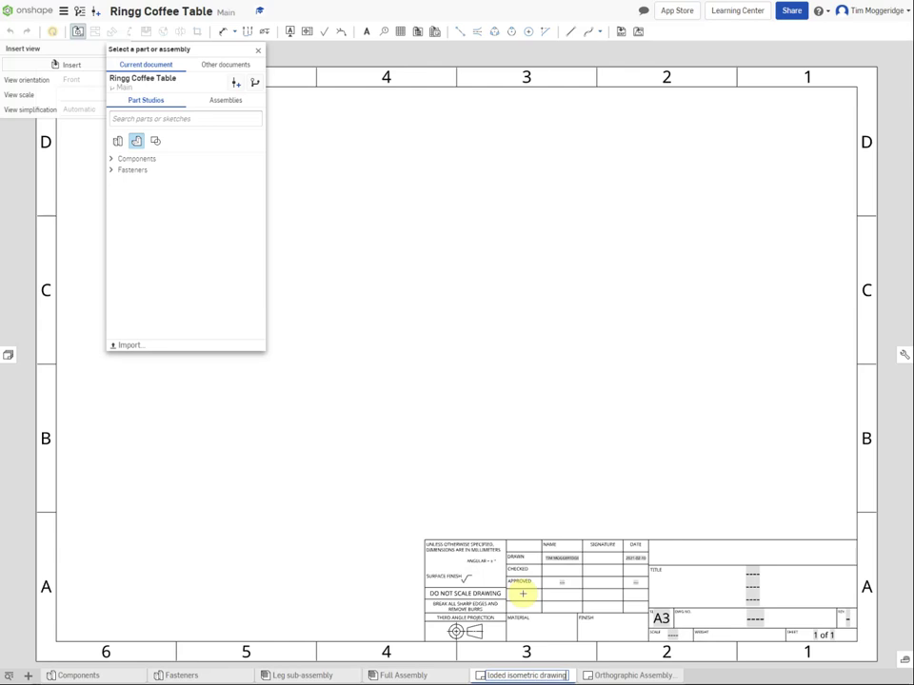
key(Return)
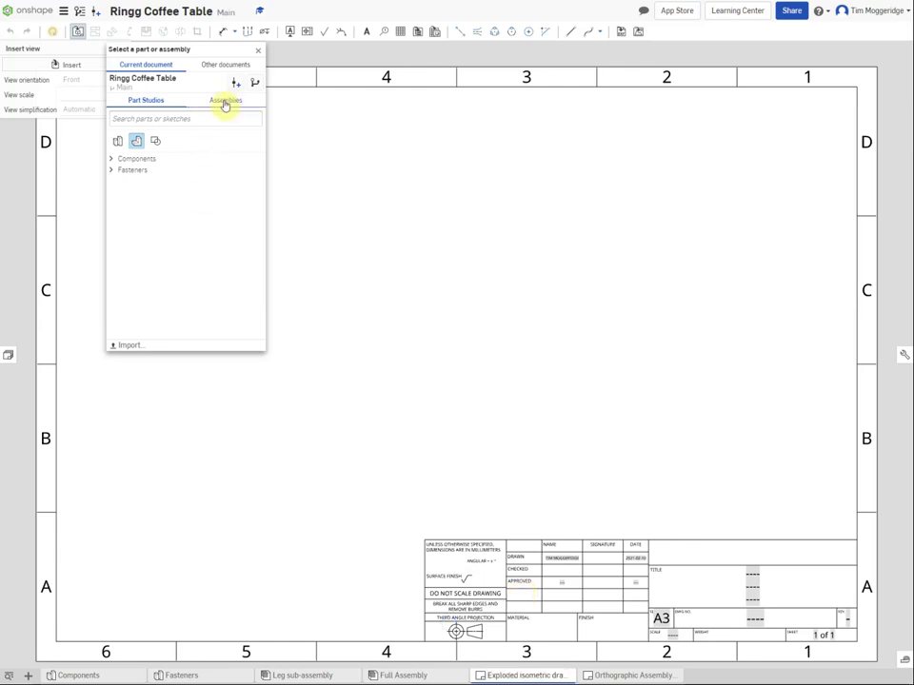
Step: Insert an isometric view of Full Assembly in its Explode 1 state at 1:10 on the left half of the sheet
click(226, 103)
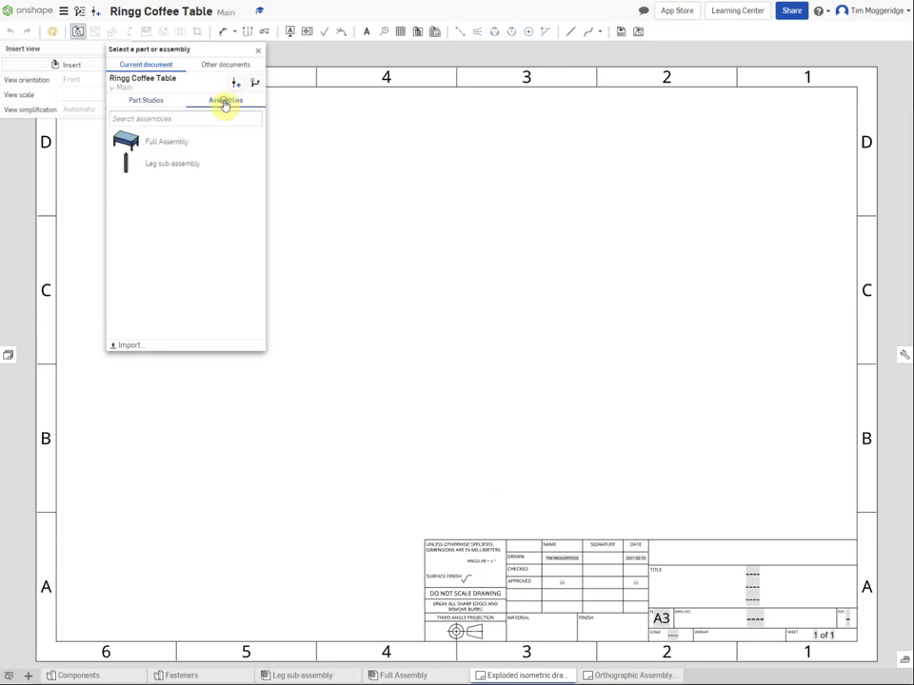
click(166, 145)
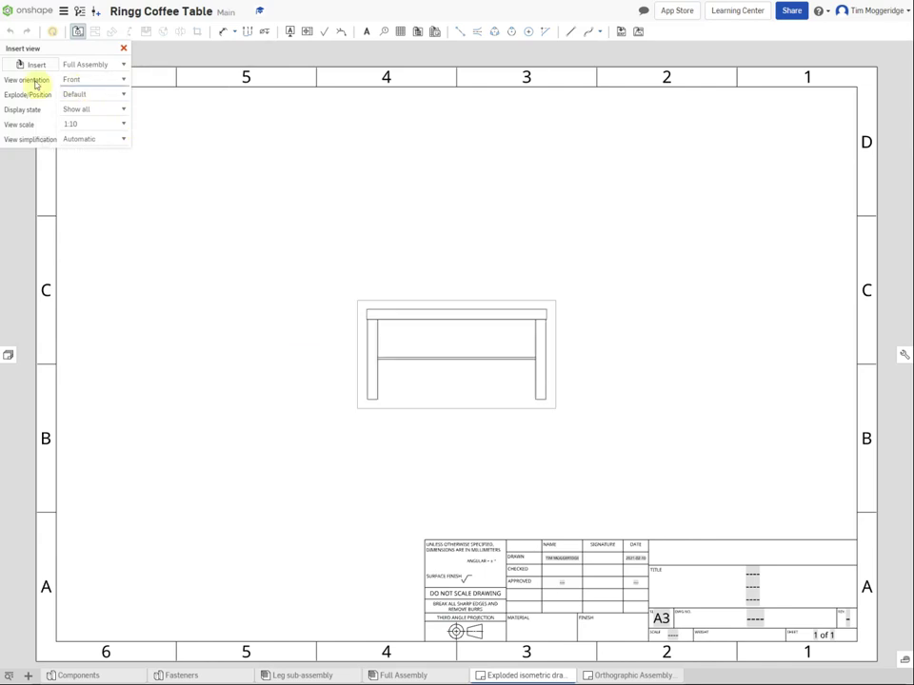
click(124, 82)
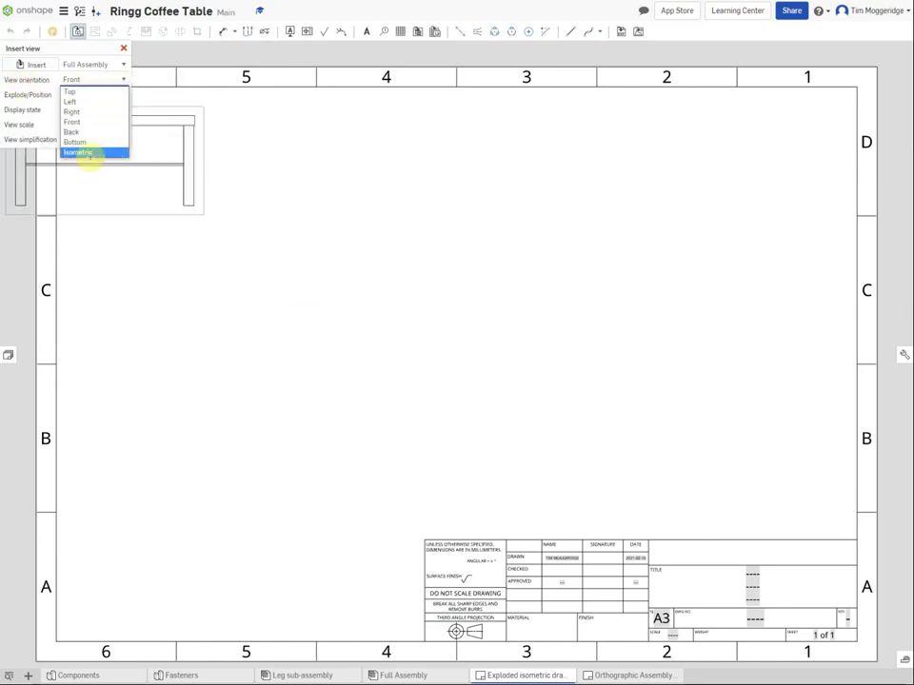
click(89, 154)
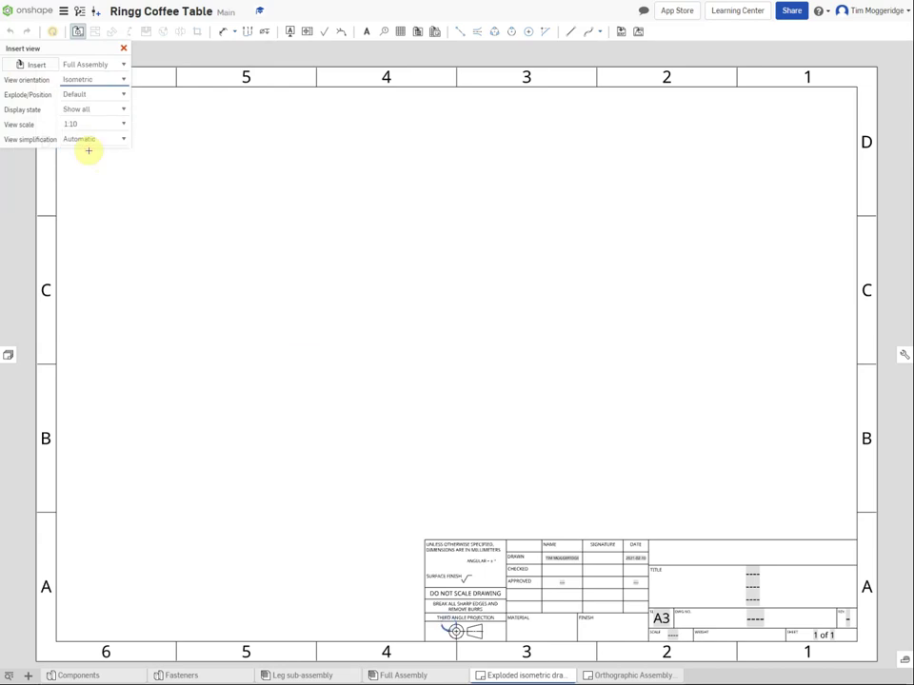
click(121, 95)
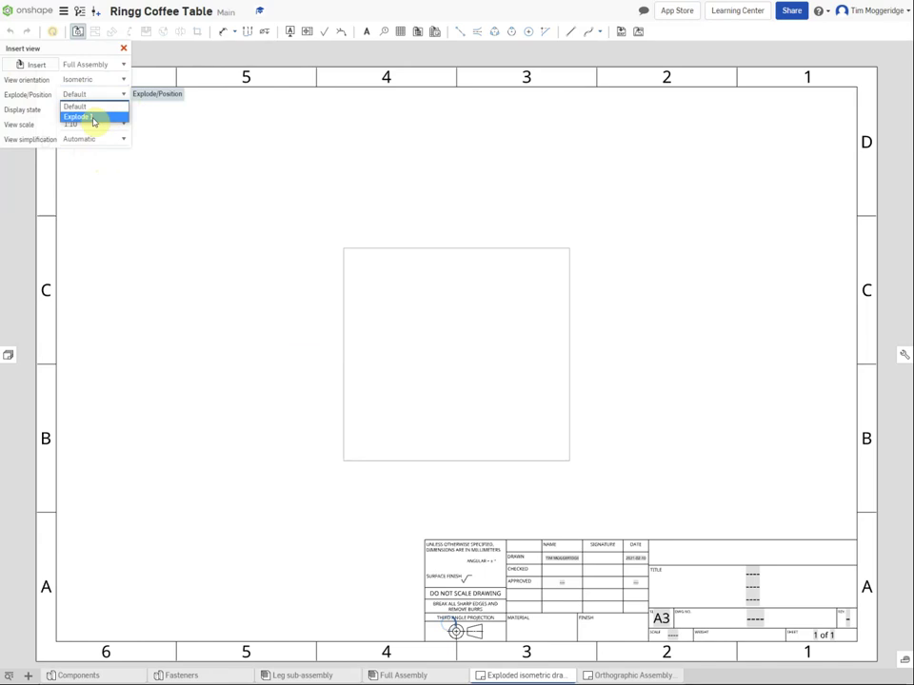
click(92, 117)
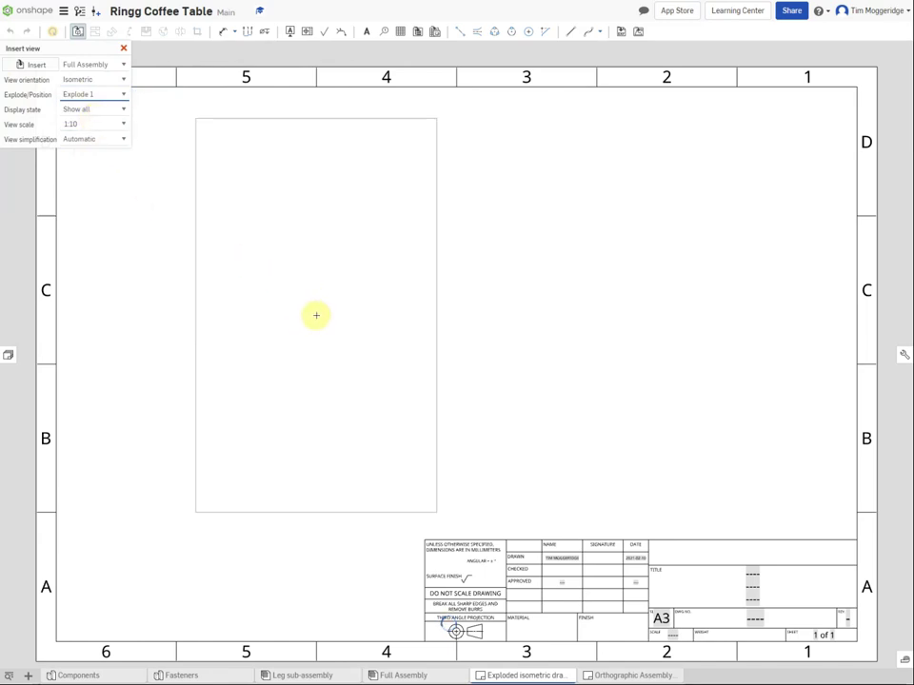
click(316, 315)
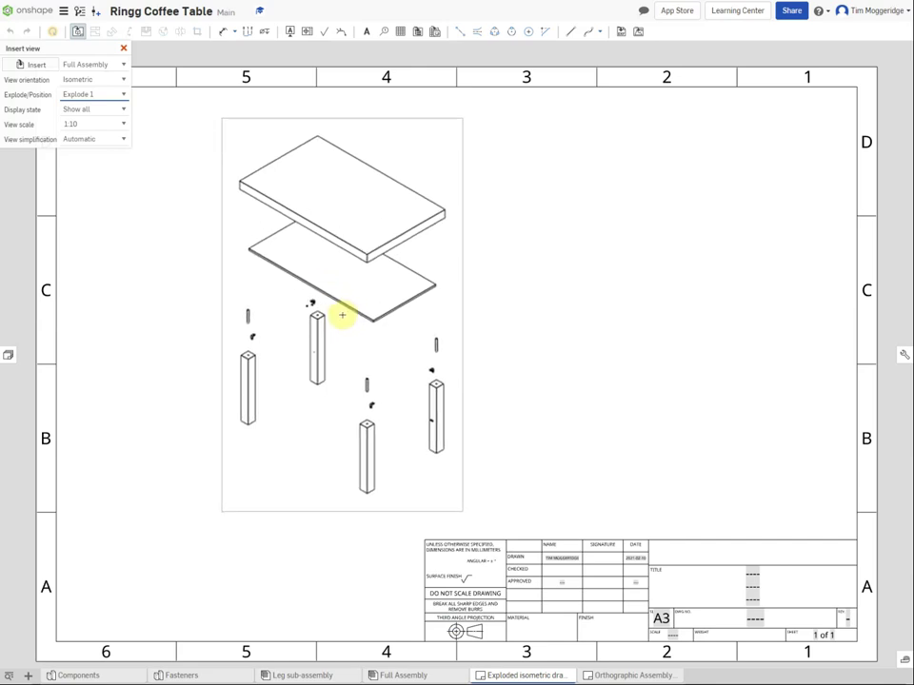
click(342, 314)
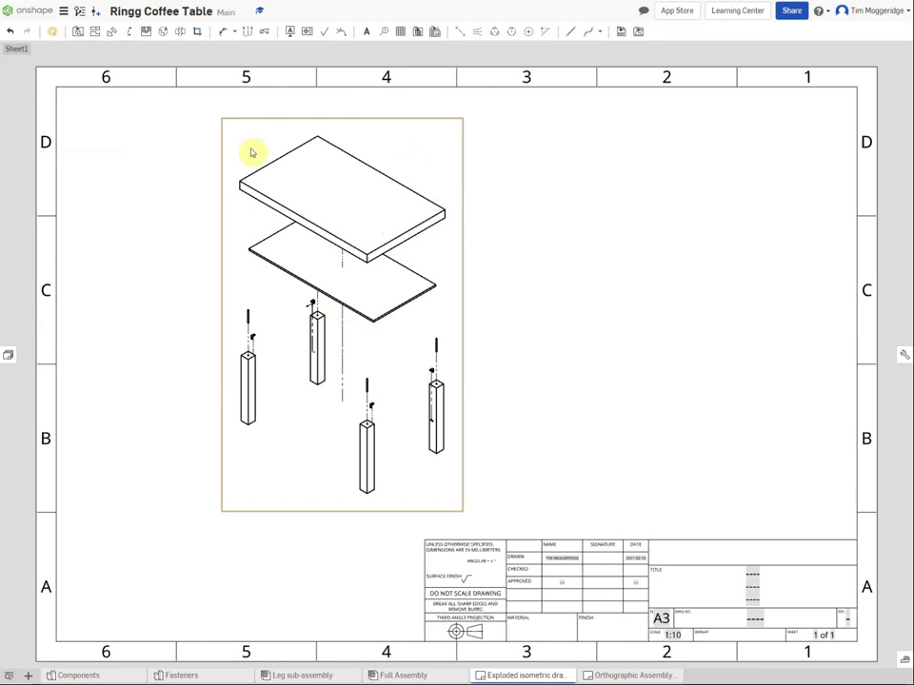
click(137, 392)
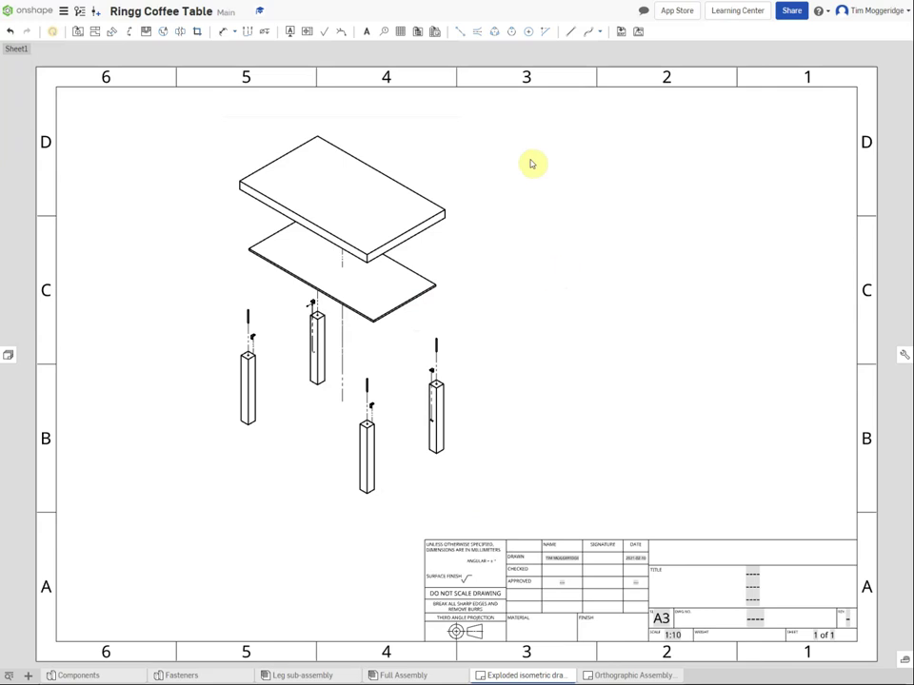
Step: Insert a flattened, top-to-bottom BOM table of Full Assembly in the sheet's upper right area, fixed at its top right corner
click(416, 36)
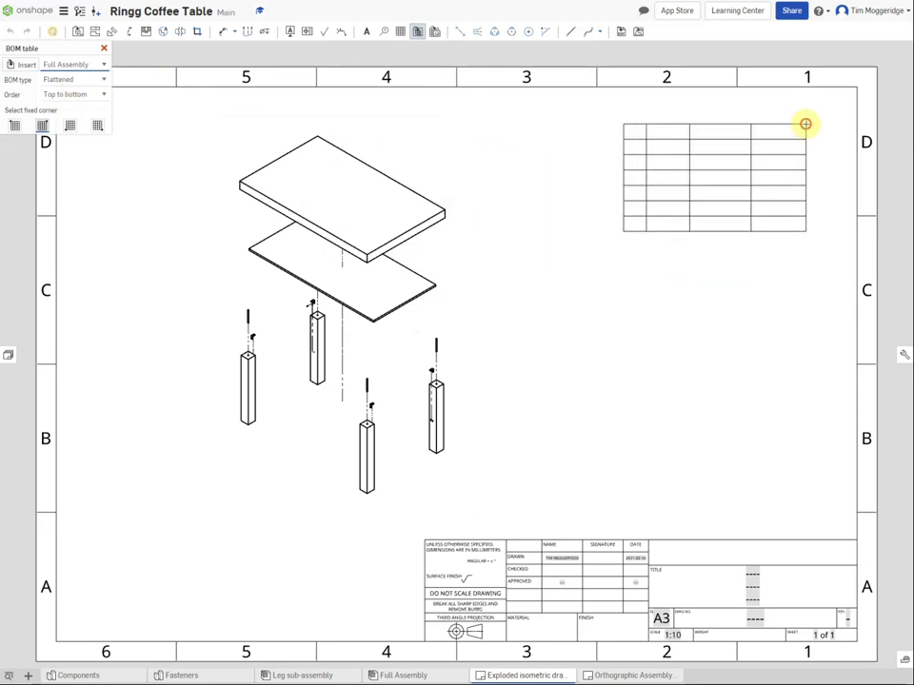
click(805, 124)
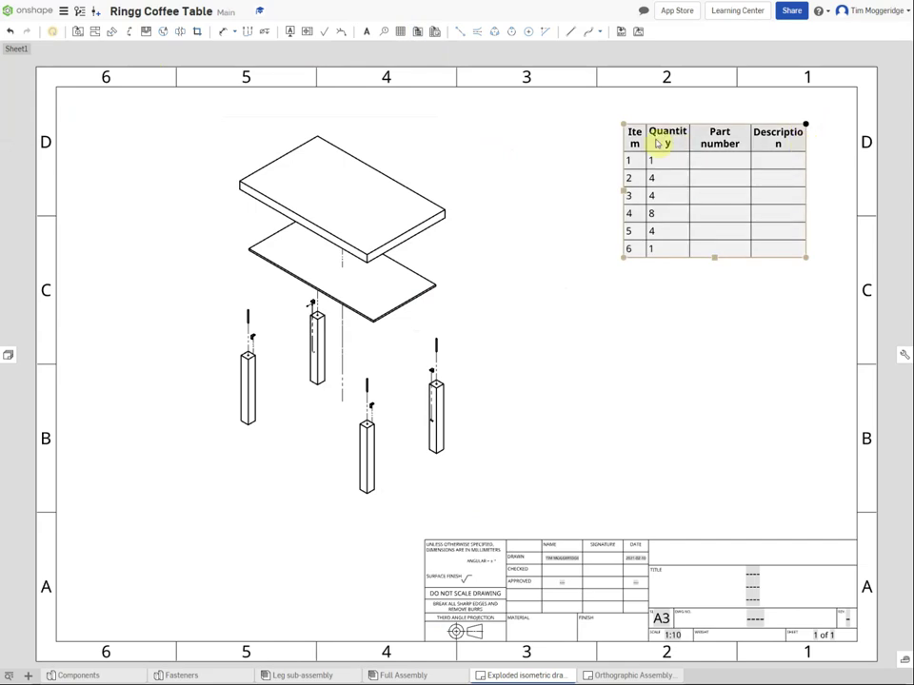
click(600, 211)
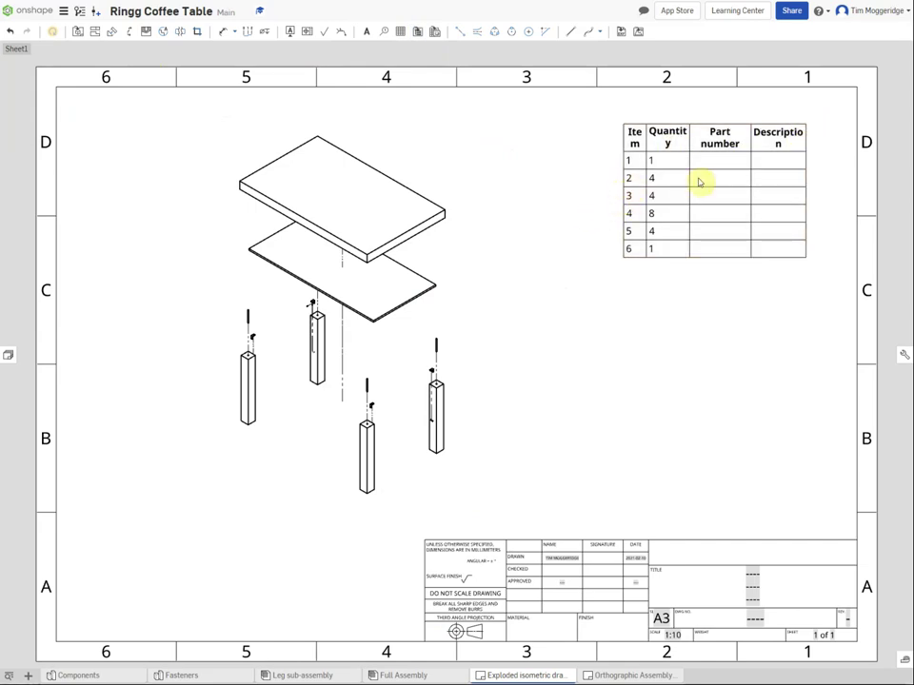
Step: Widen the BOM table to the left so that each column heading fits on one line
click(632, 189)
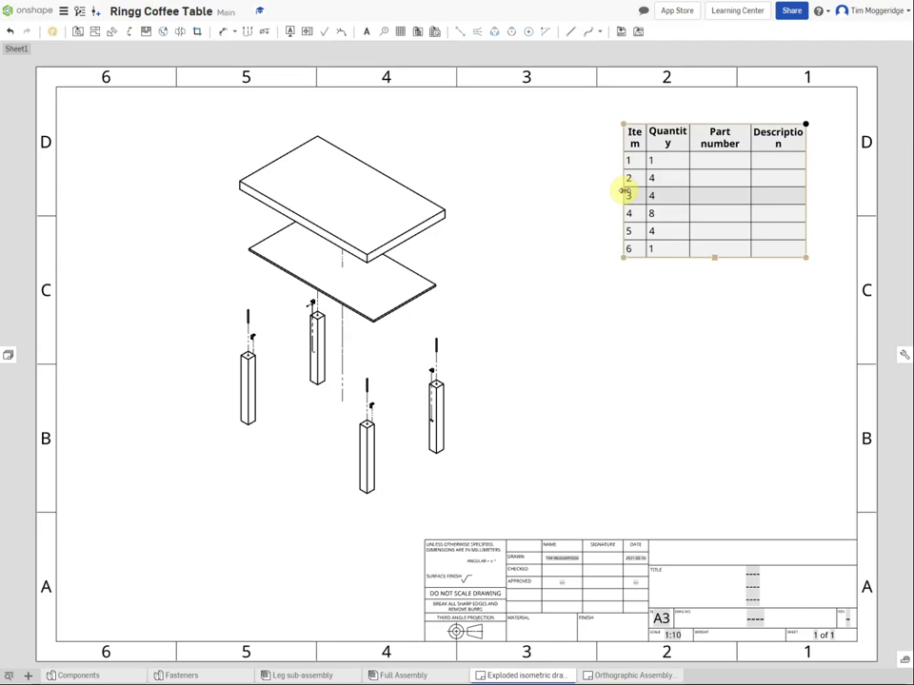
drag(625, 191, 534, 188)
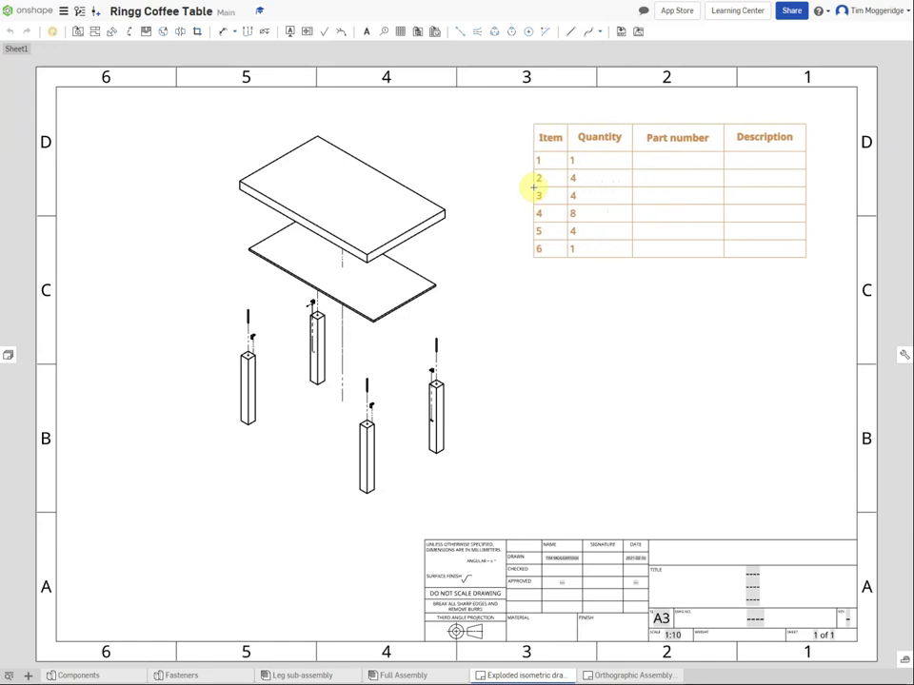
click(590, 325)
click(544, 175)
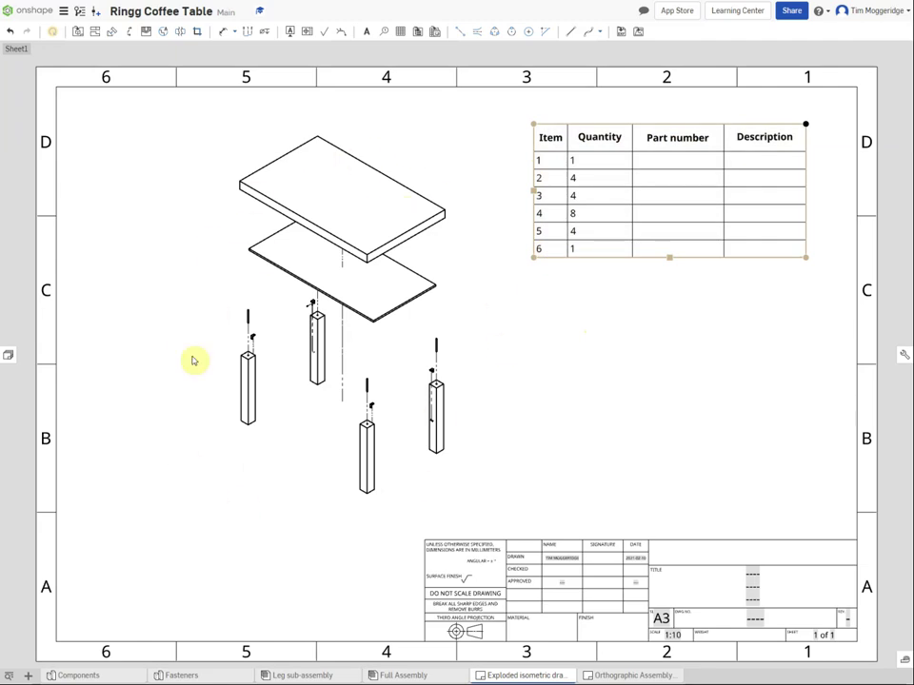
click(443, 251)
click(576, 166)
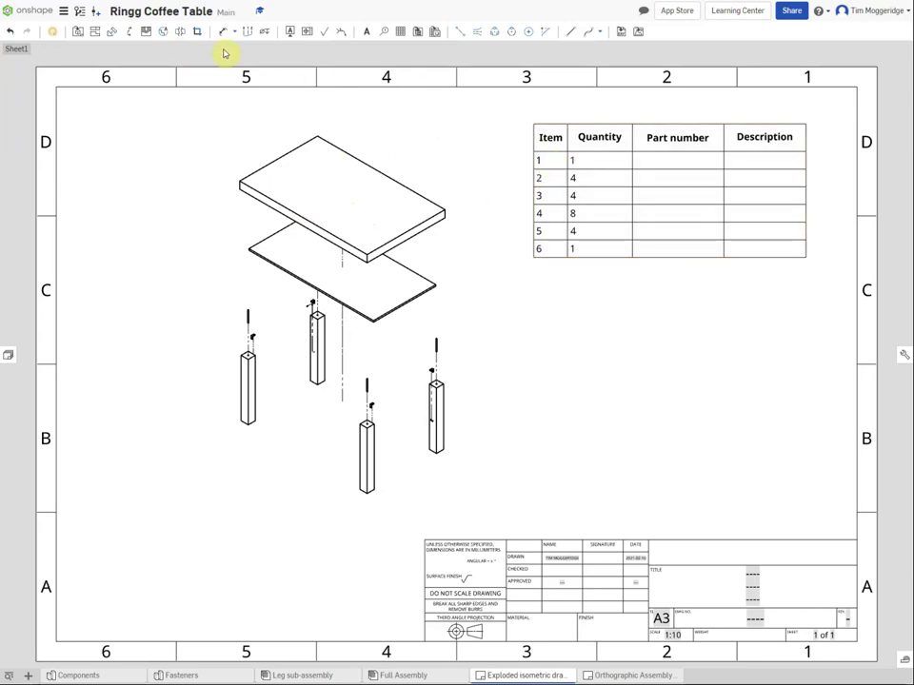
Step: Place circular Table: Item No. callouts without leaders on the table top's face and in the space above it
click(384, 36)
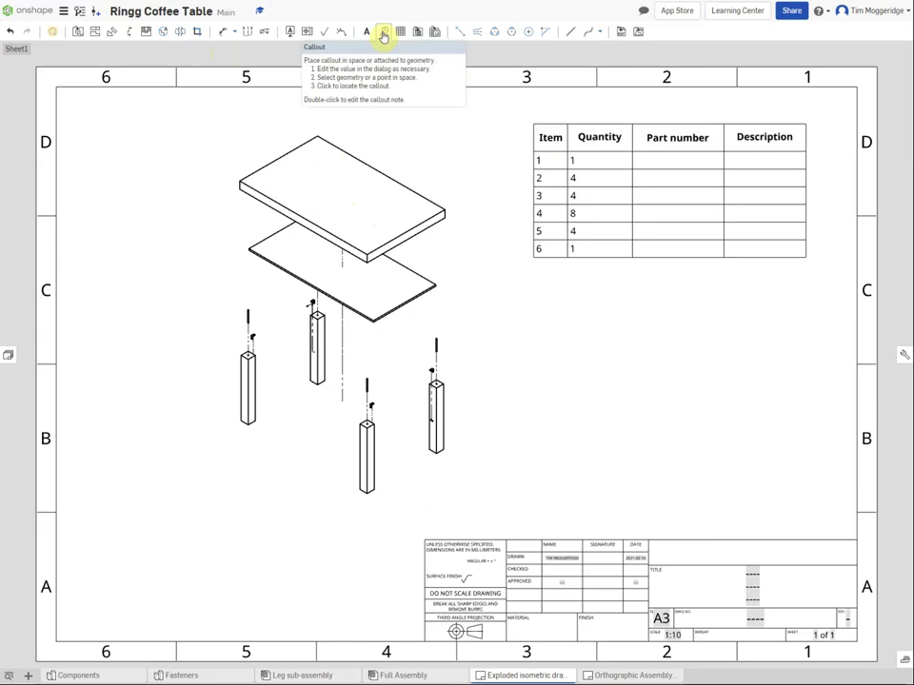
click(384, 35)
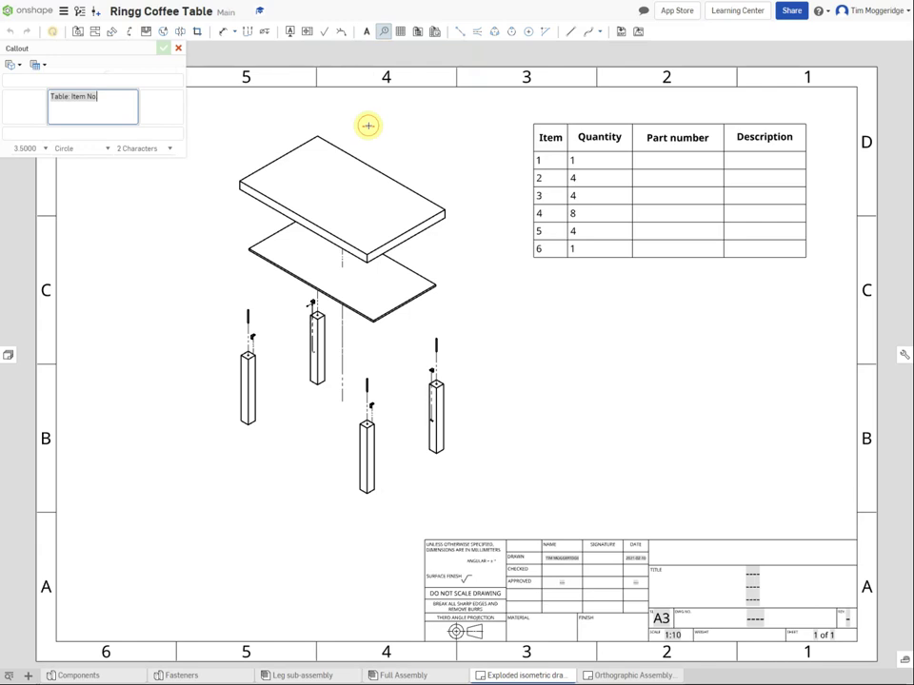
click(369, 183)
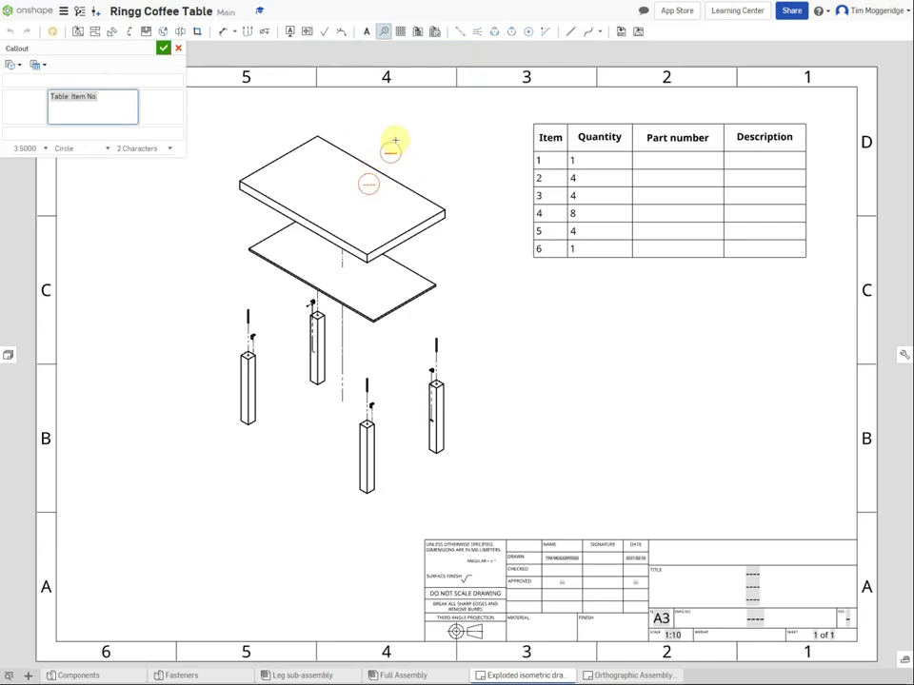
click(426, 116)
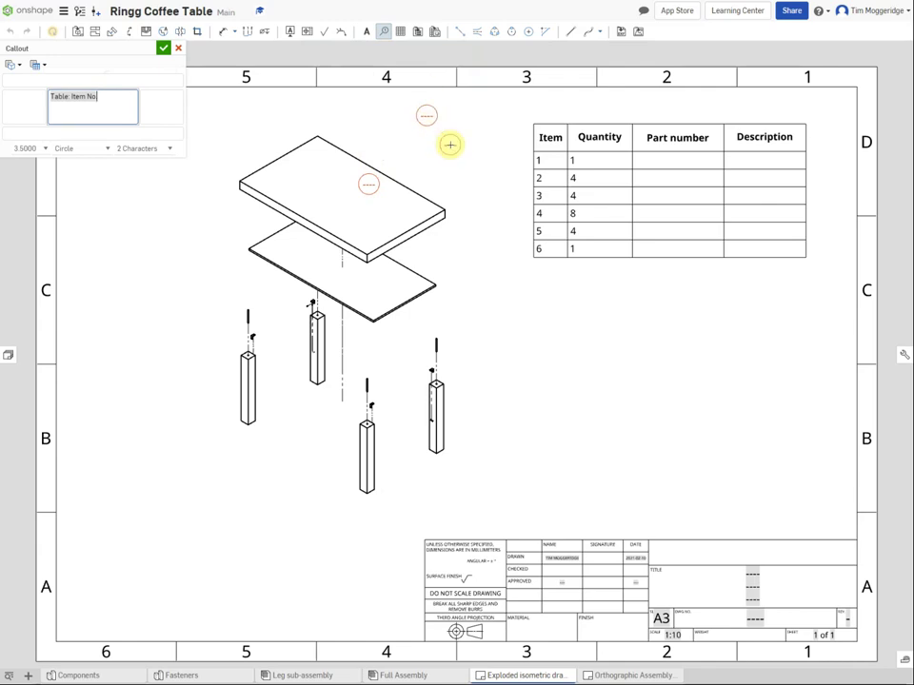
Step: Attach item-number callouts with leaders to the rear right edges of the table top and the shelf, placing both balloons to the upper right
click(401, 186)
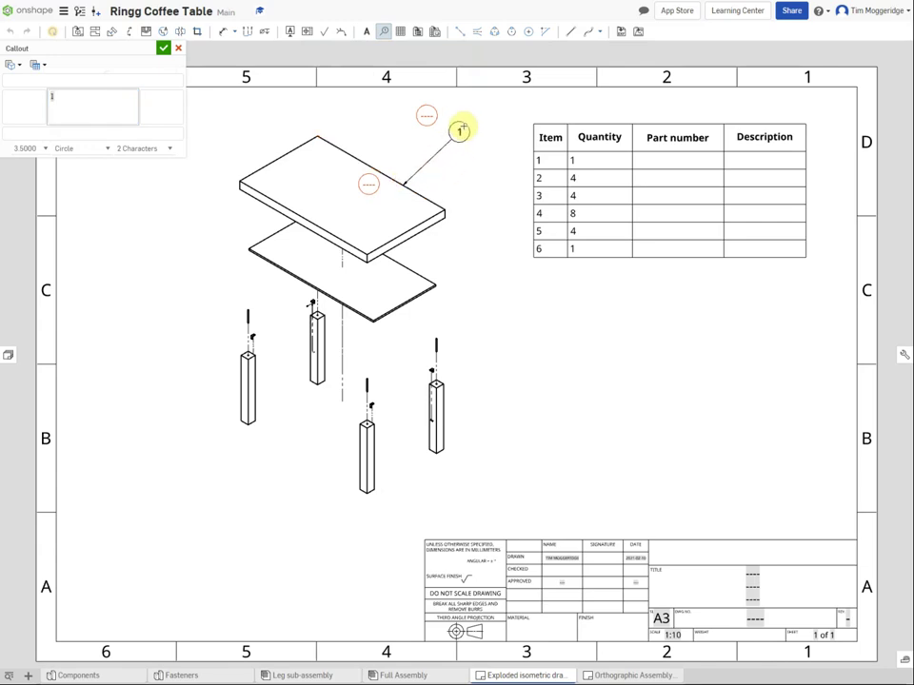
click(469, 118)
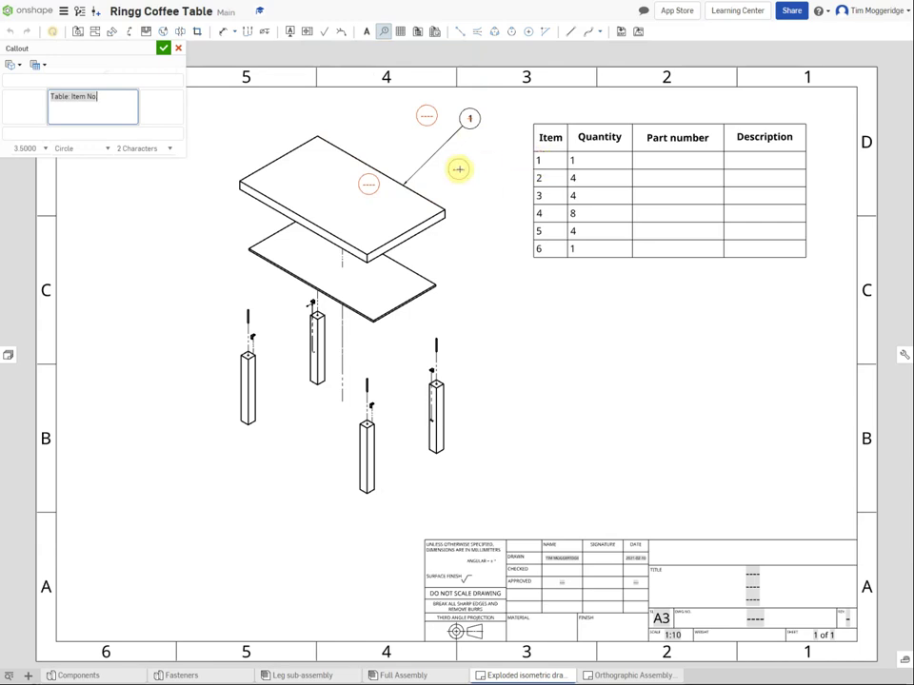
click(425, 276)
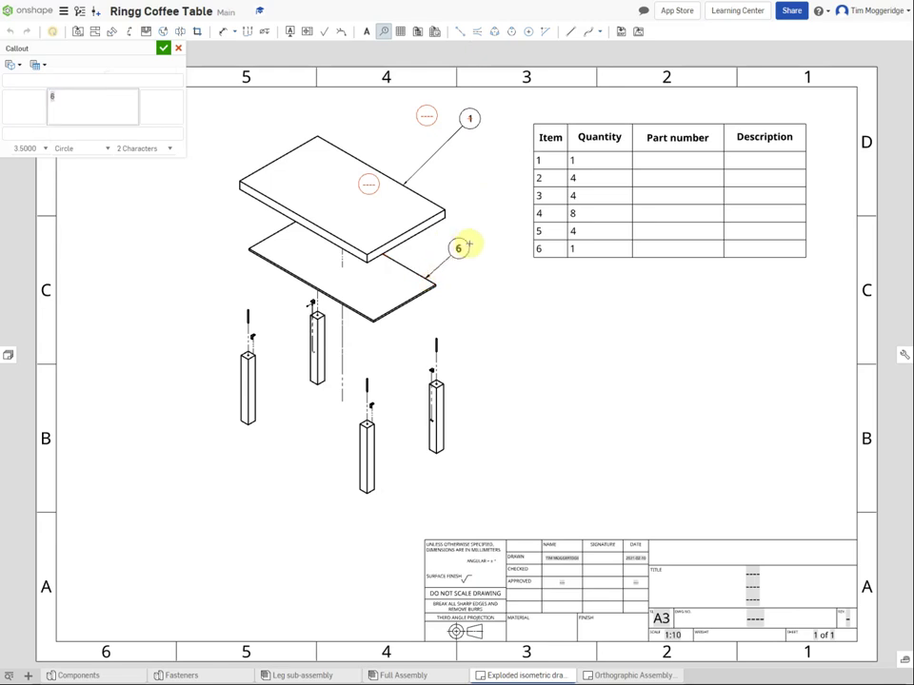
click(478, 236)
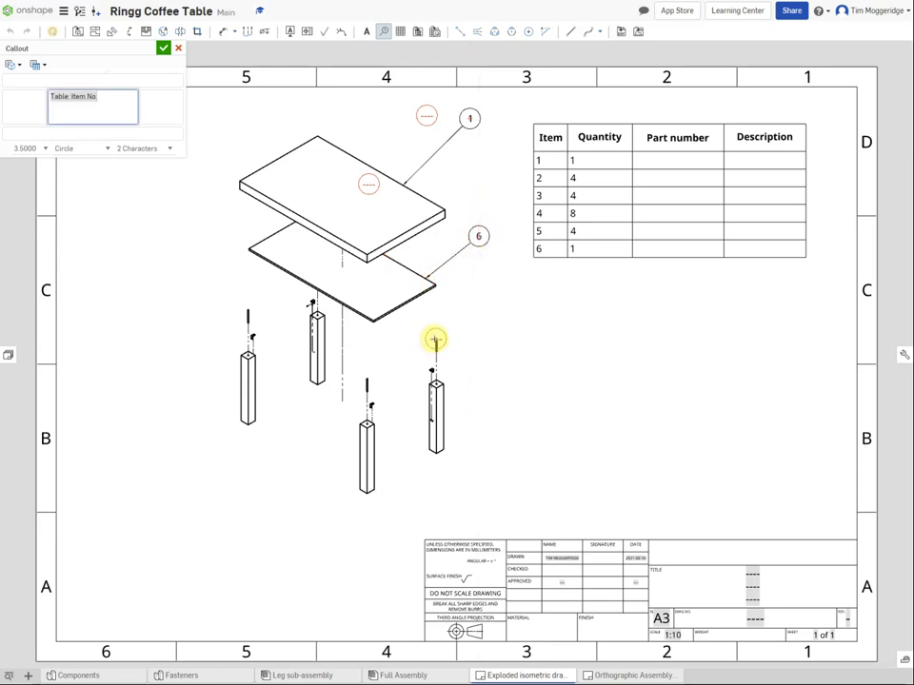
Step: Attach item-number callouts with leaders to the pin above the right leg and to that leg's right edge, placing both balloons to their right
click(434, 339)
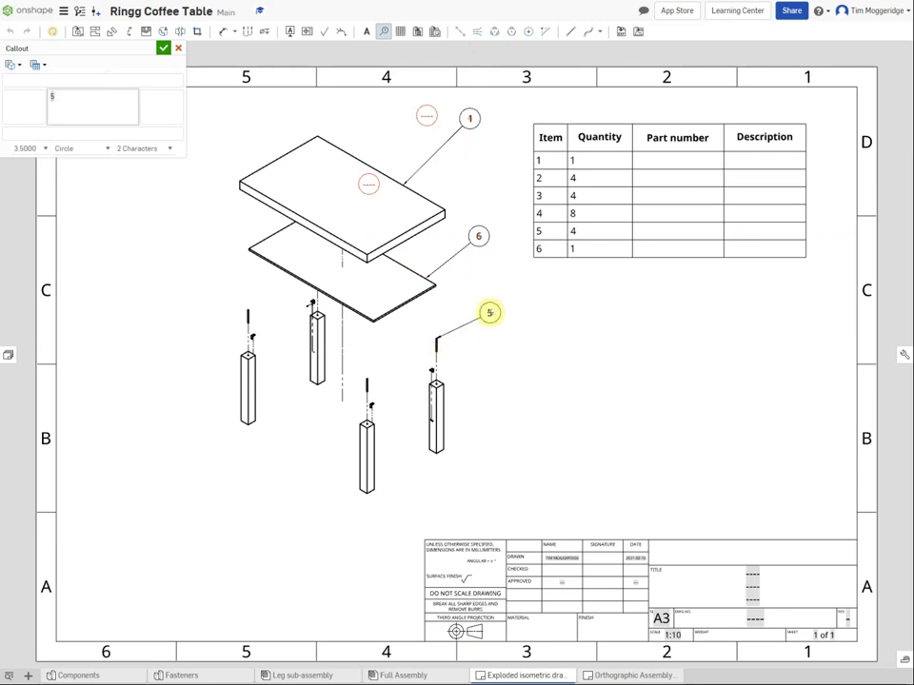
click(489, 313)
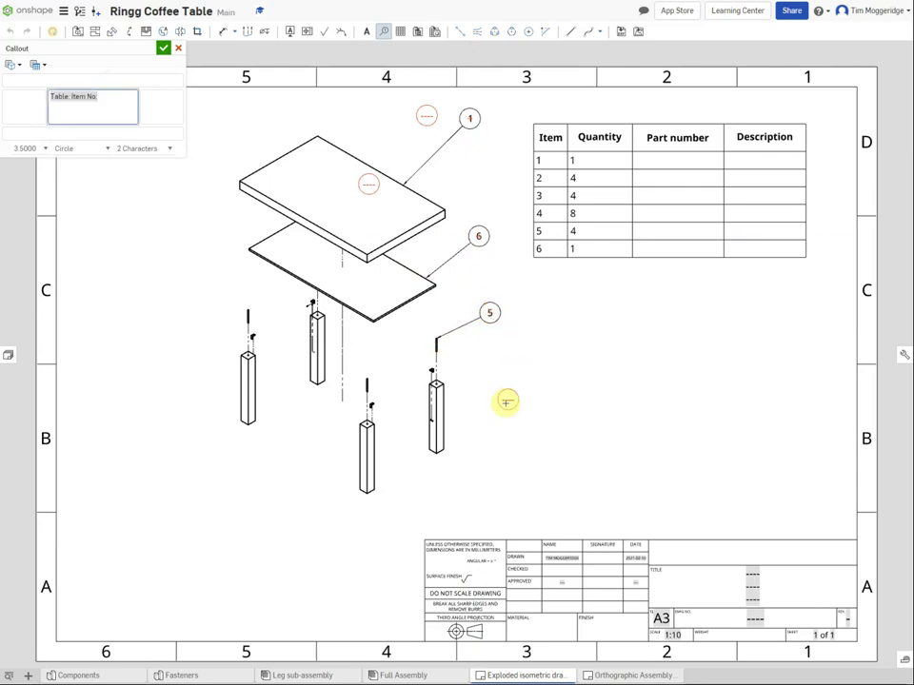
click(443, 411)
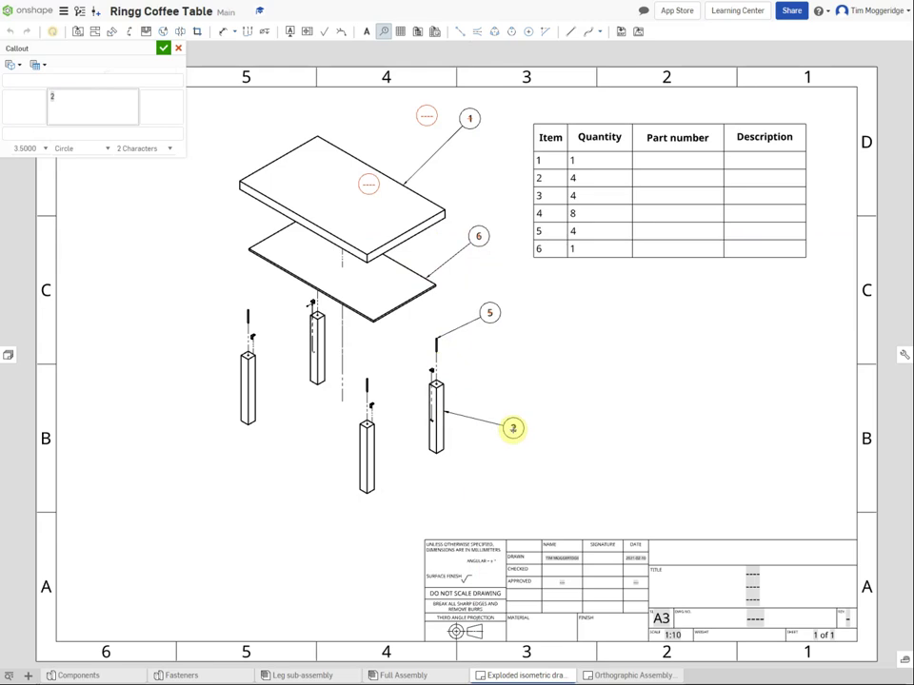
click(495, 436)
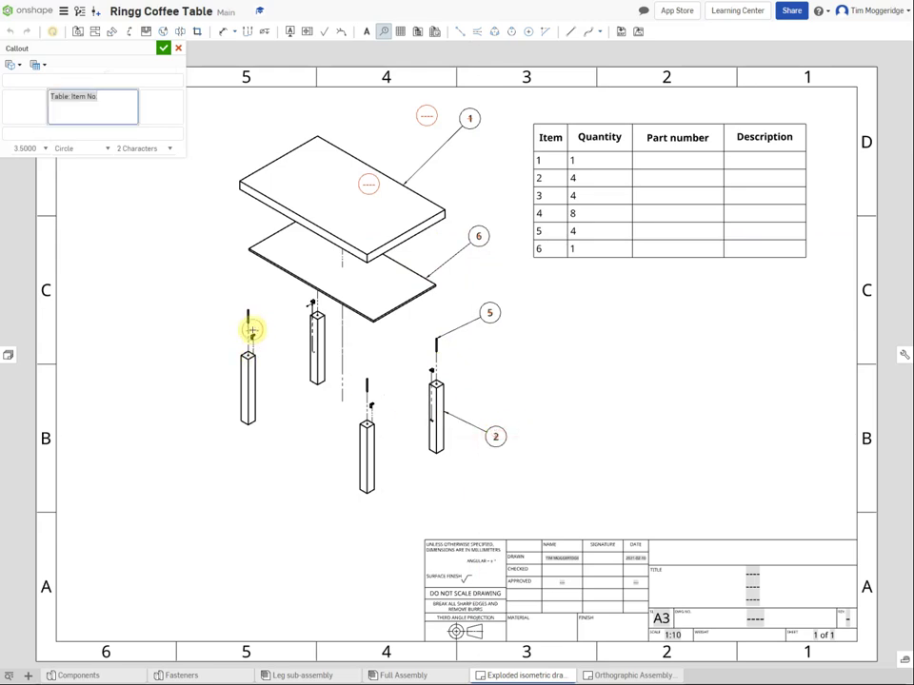
Step: Attach an item-number callout with a leader to the corner bracket above the left leg, placing the balloon above the bracket and pin
scroll(275, 325, up, 2)
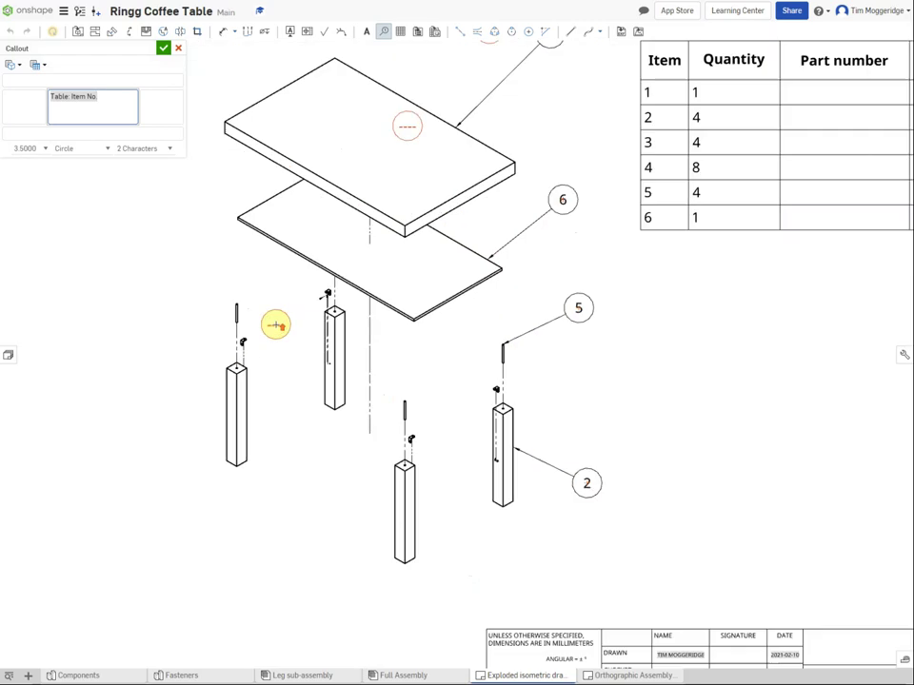
scroll(275, 325, up, 4)
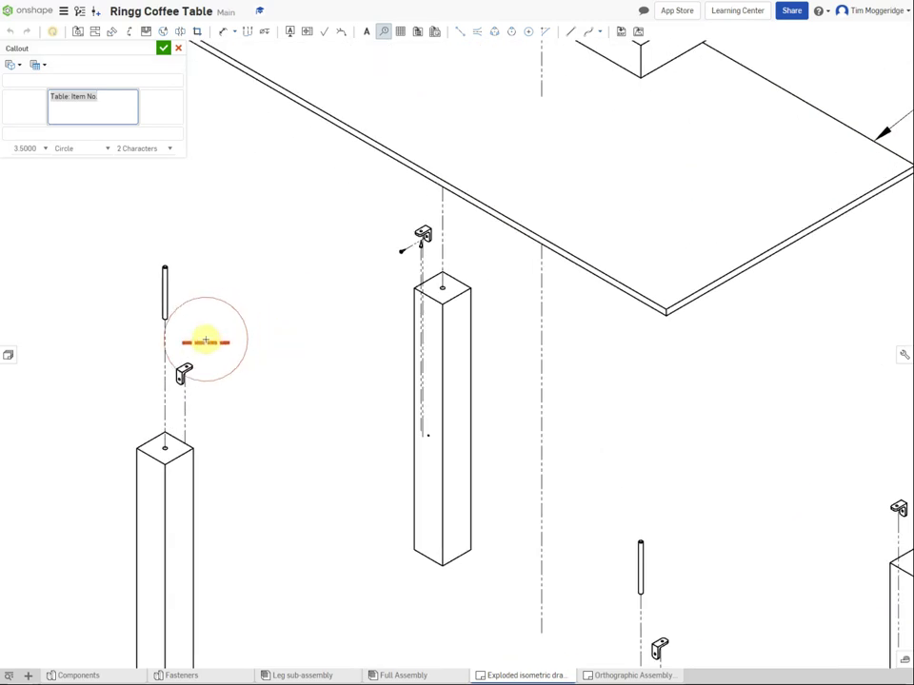
scroll(257, 381, down, 5)
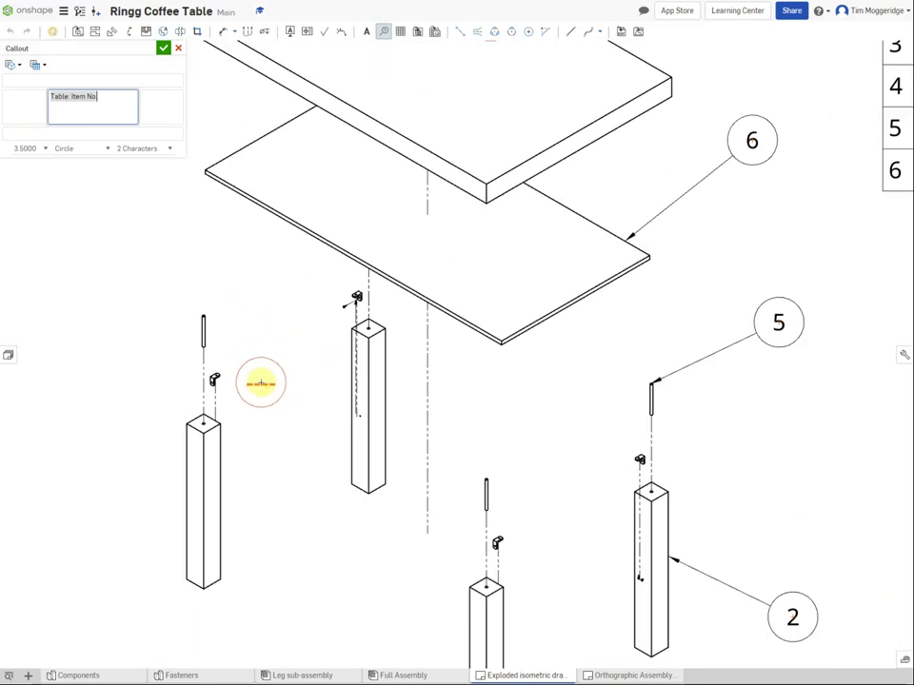
scroll(260, 383, down, 2)
scroll(219, 381, up, 3)
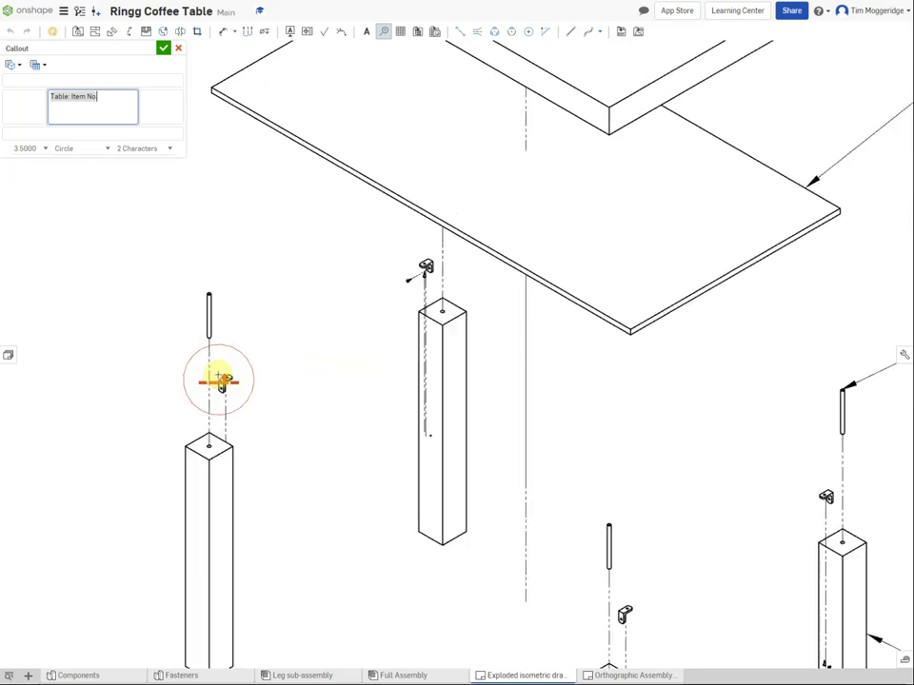
scroll(222, 381, up, 3)
click(225, 381)
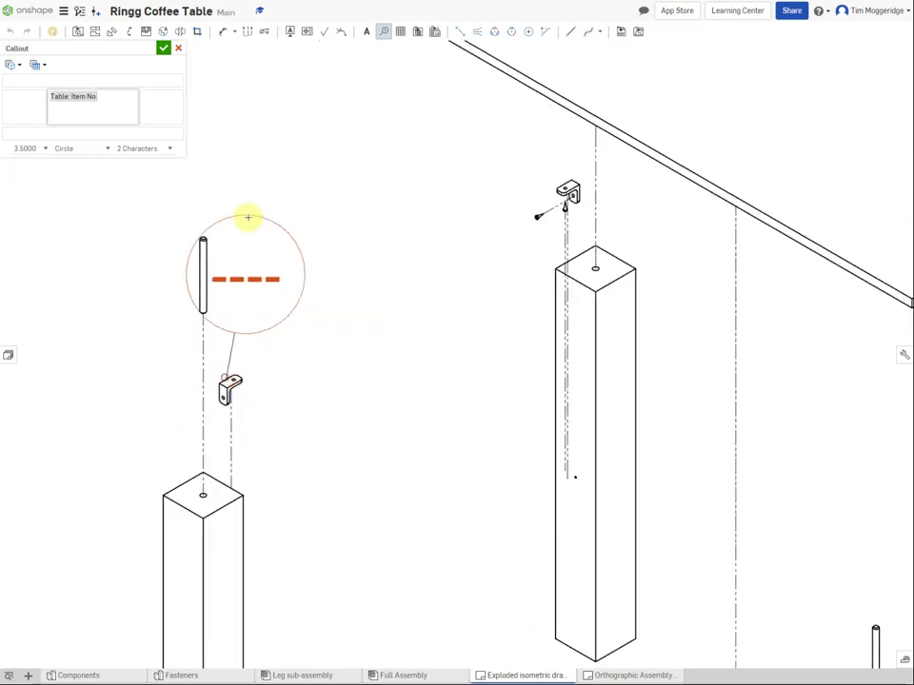
click(269, 139)
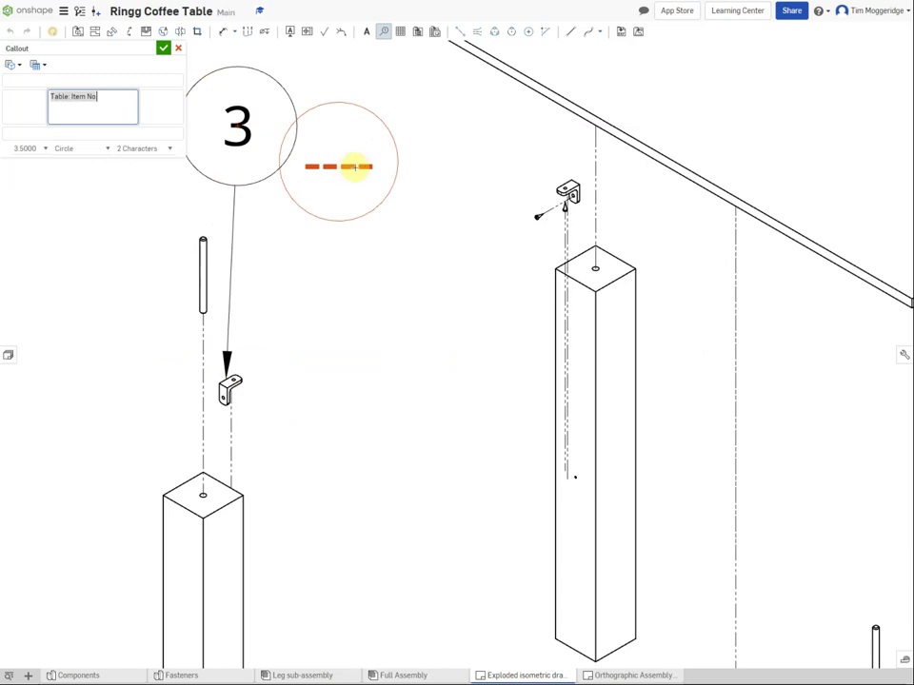
Step: Attach an item-number callout to the screw beside the rear leg's bracket, placing its balloon to the upper left, and finish the Callout command
scroll(357, 163, down, 4)
scroll(381, 196, up, 3)
scroll(404, 203, up, 2)
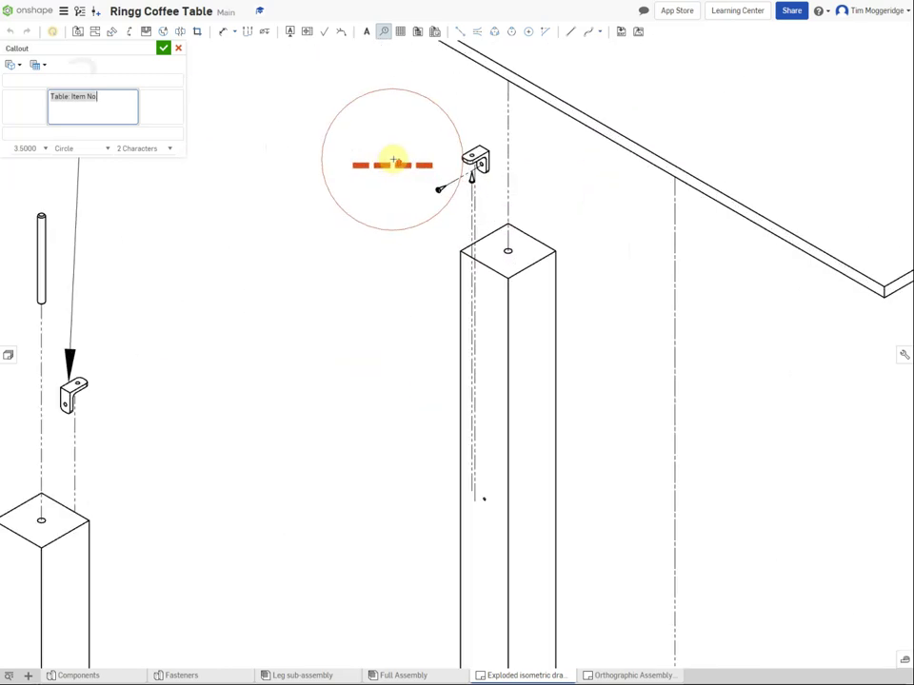
scroll(438, 188, down, 2)
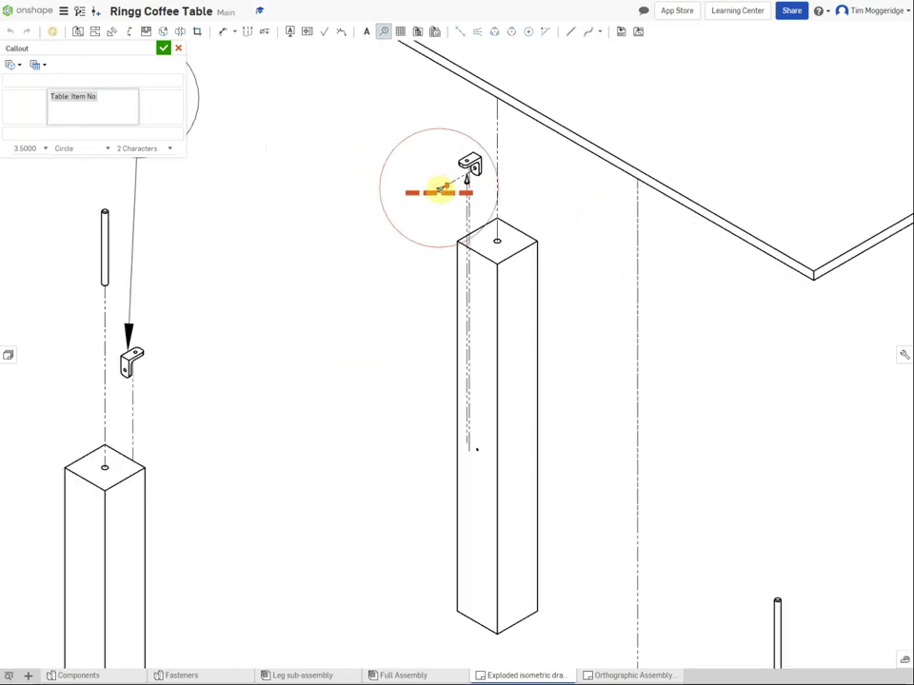
click(437, 188)
scroll(438, 189, down, 5)
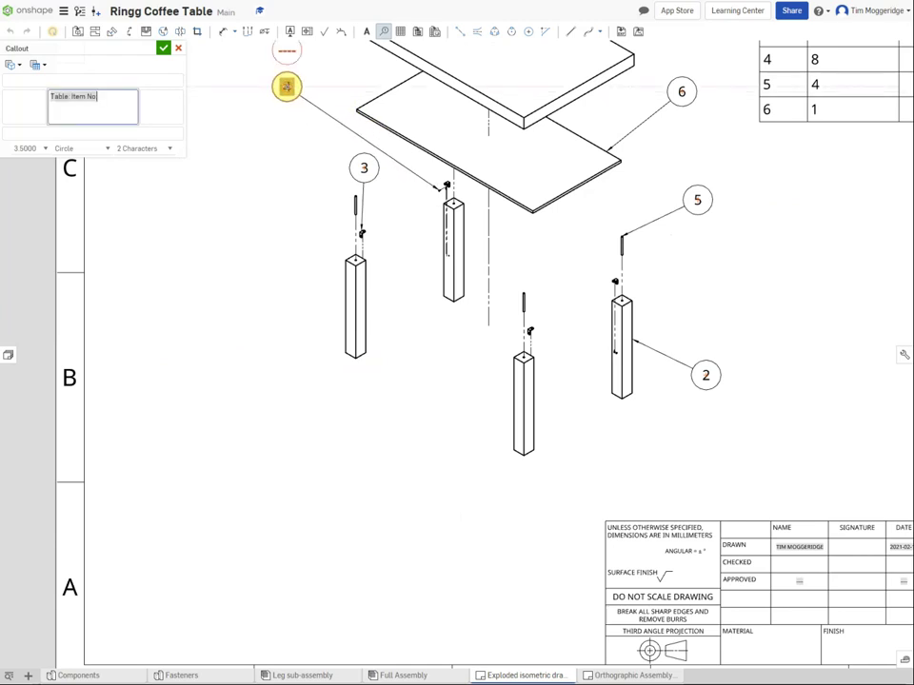
click(287, 87)
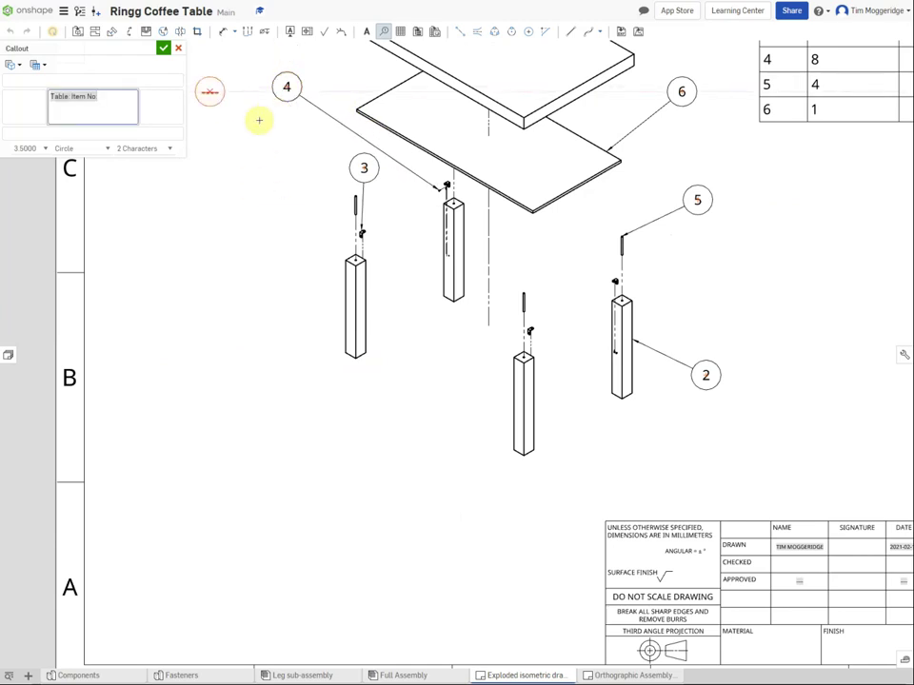
scroll(294, 127, down, 5)
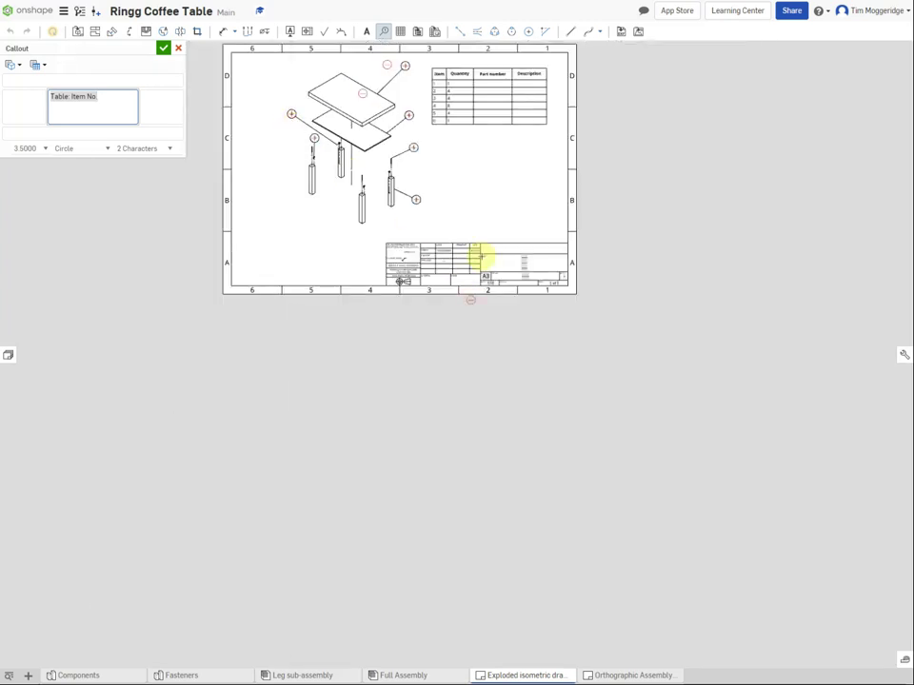
click(165, 48)
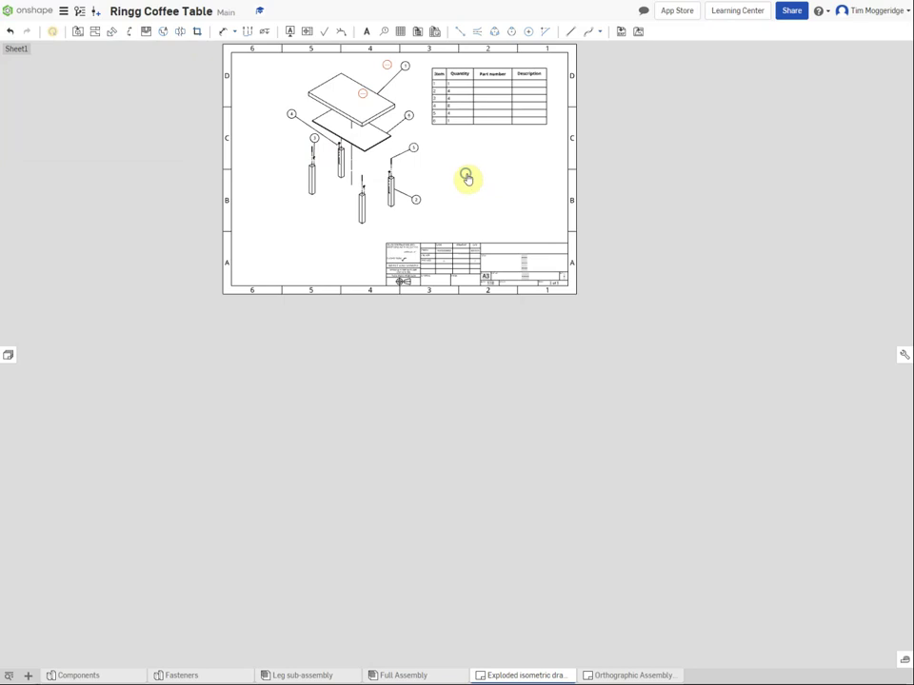
Step: Fit the drawing to the view and delete the two empty callouts on and above the table top
right_click(467, 176)
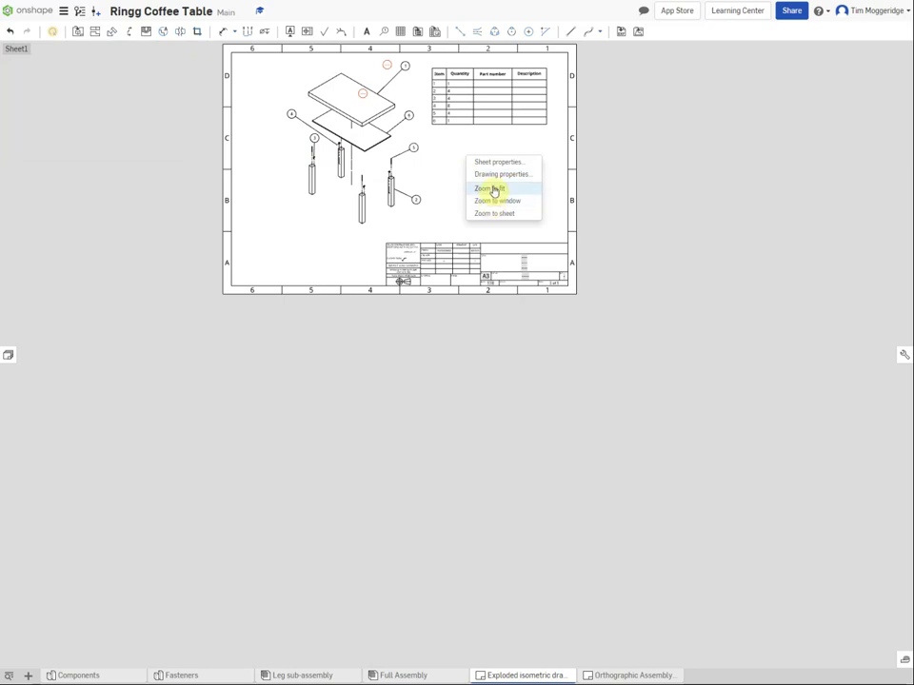
click(492, 190)
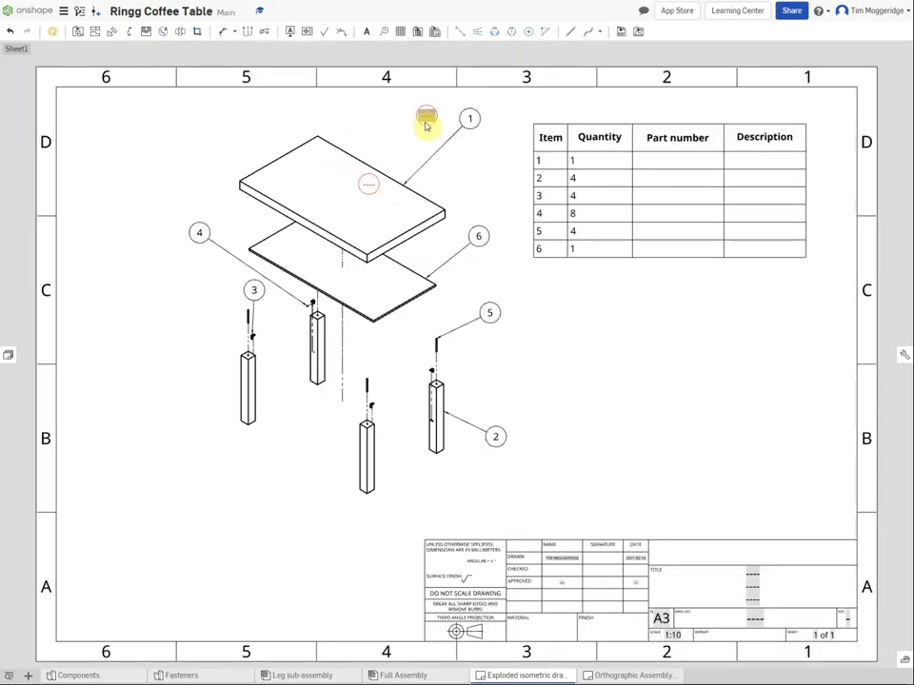
drag(426, 124, 373, 181)
key(Delete)
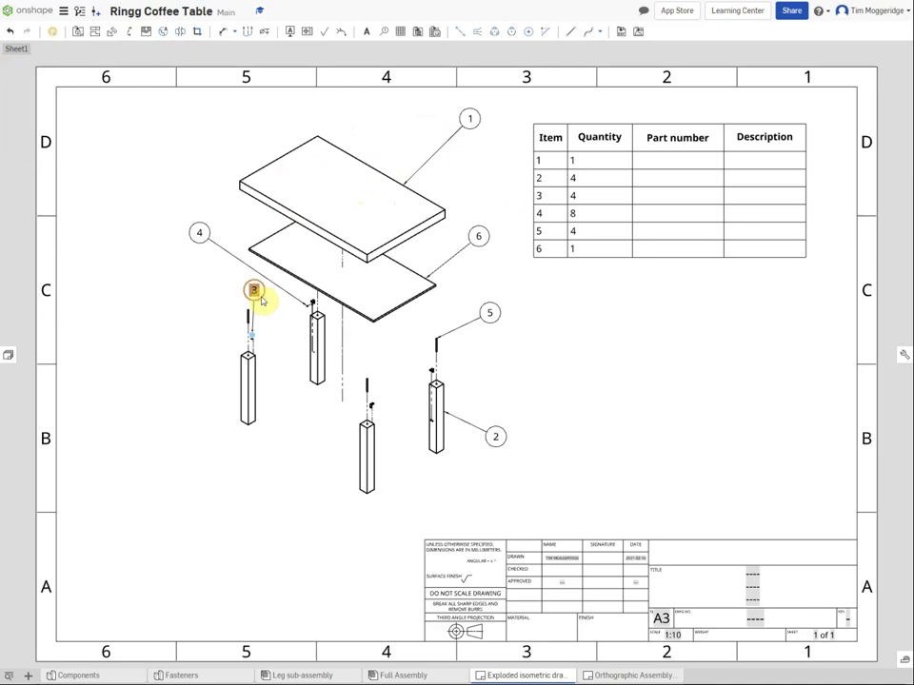
Step: Move the left bracket's item-number balloon down to the free space between the left and front legs
drag(259, 296, 309, 504)
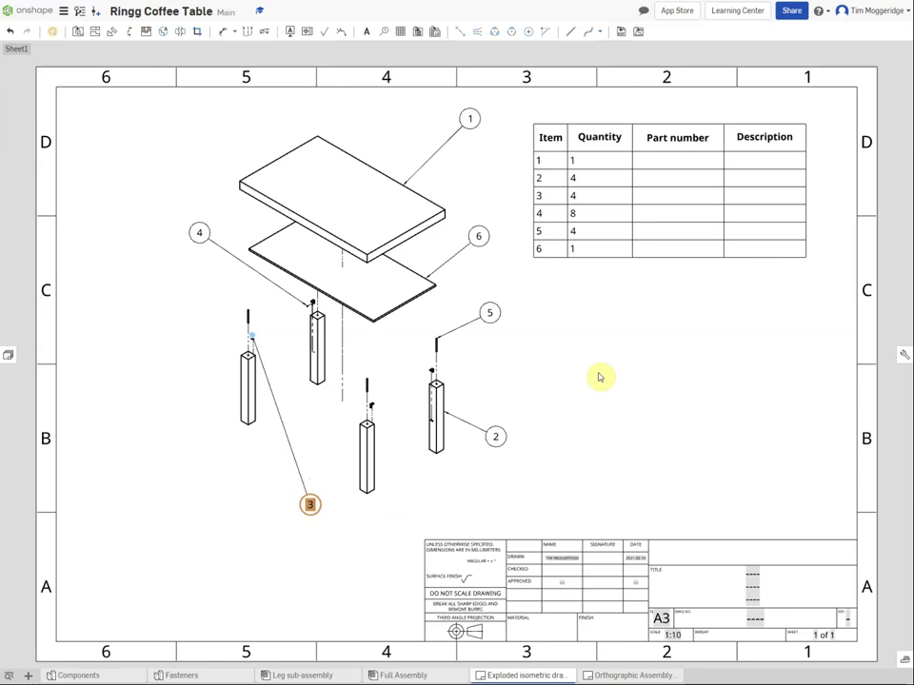
click(569, 192)
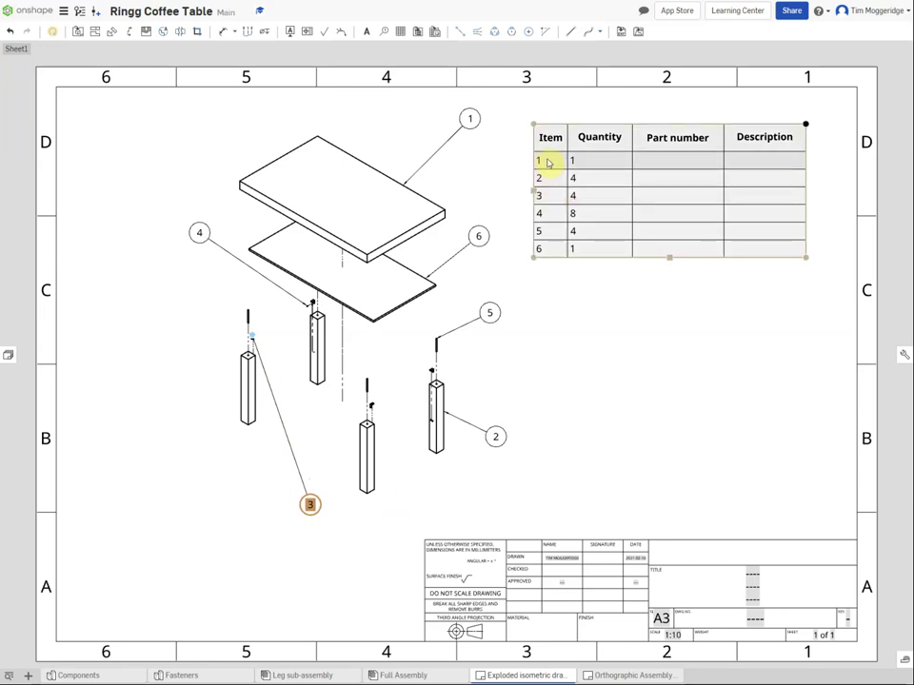
click(400, 193)
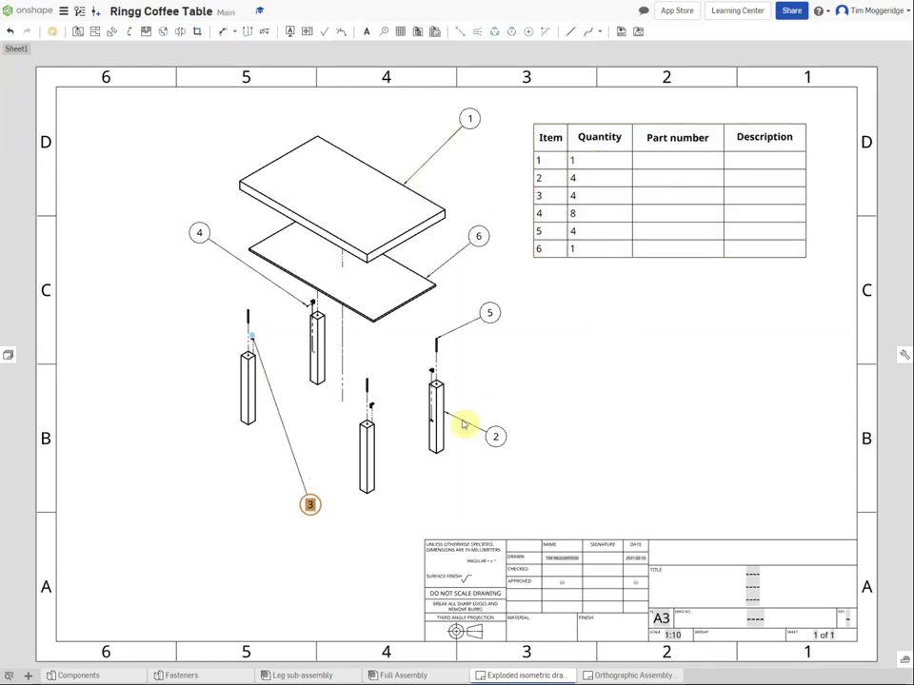
click(582, 187)
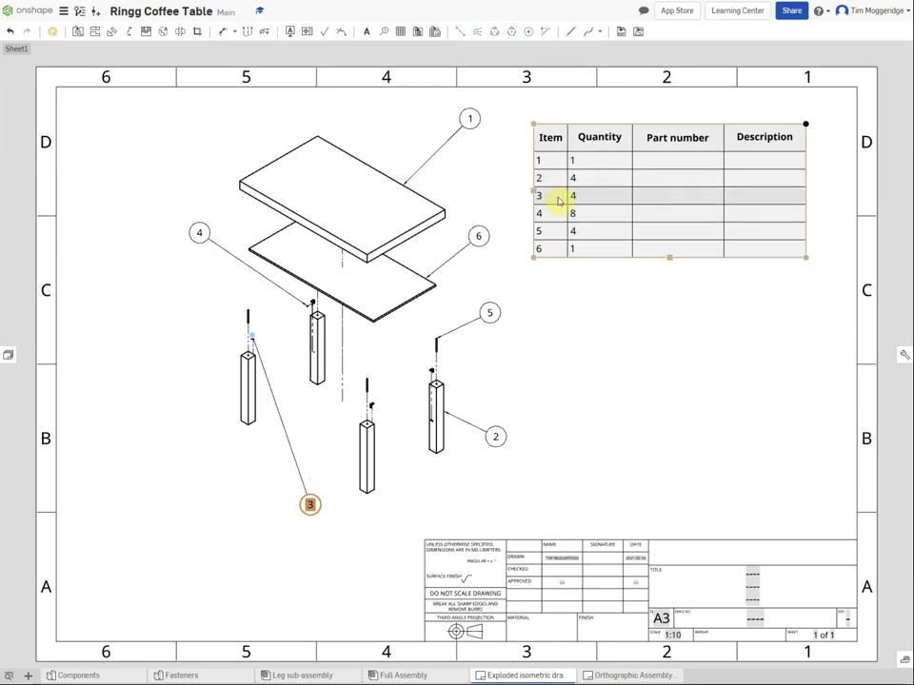
click(259, 344)
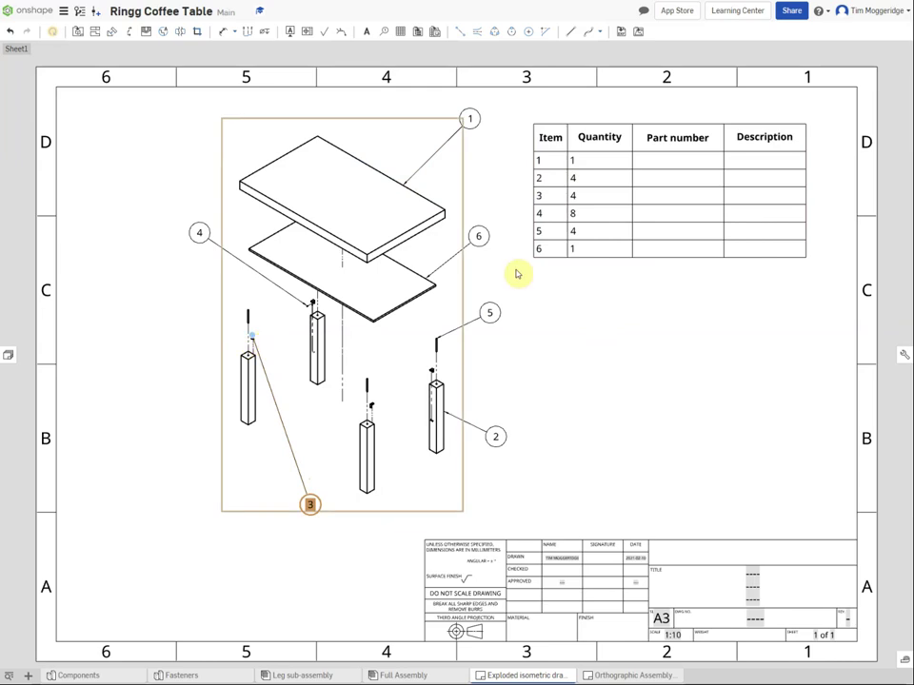
click(579, 230)
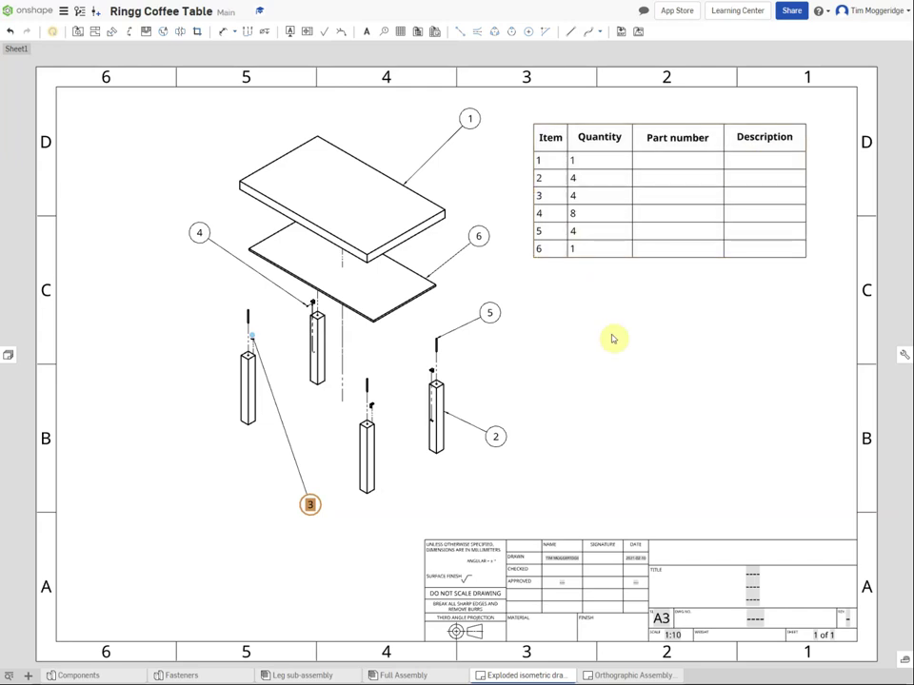
click(577, 446)
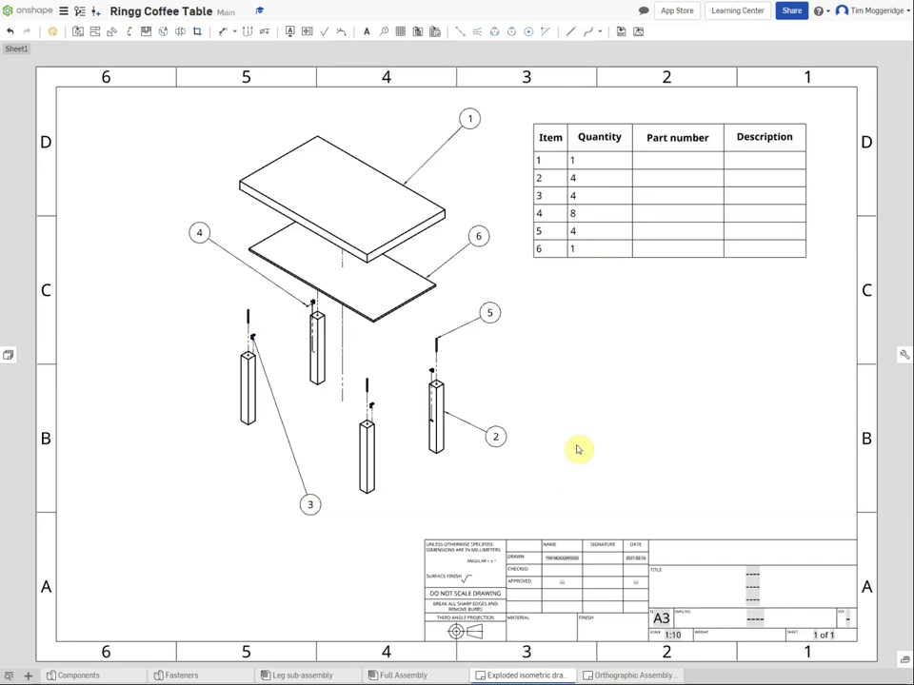
Step: In the Components part studio, set the Table Top part's description property to "MDF Table top"
click(114, 678)
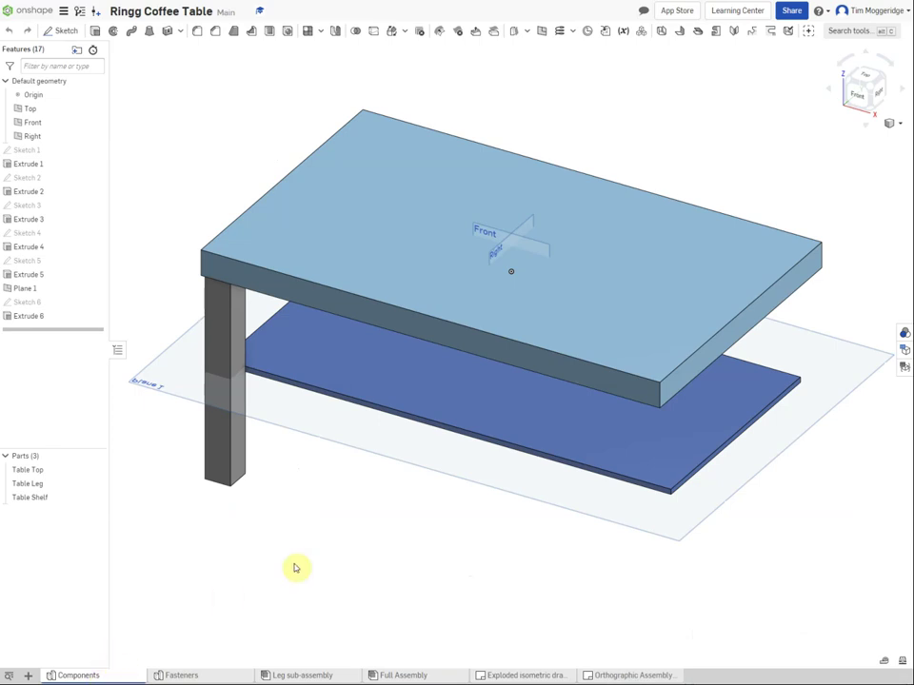
right_click(30, 471)
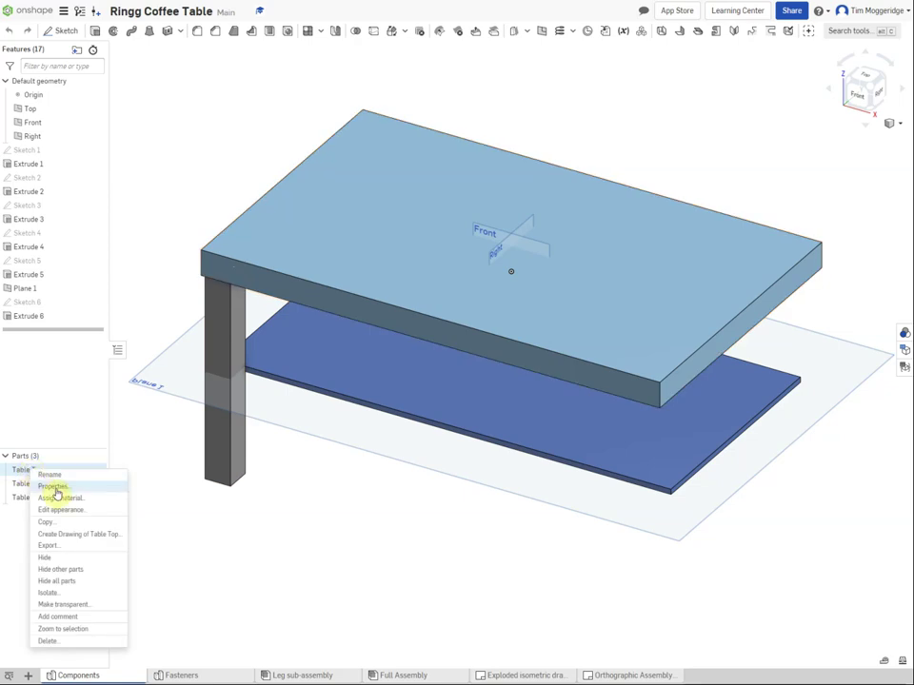
click(54, 487)
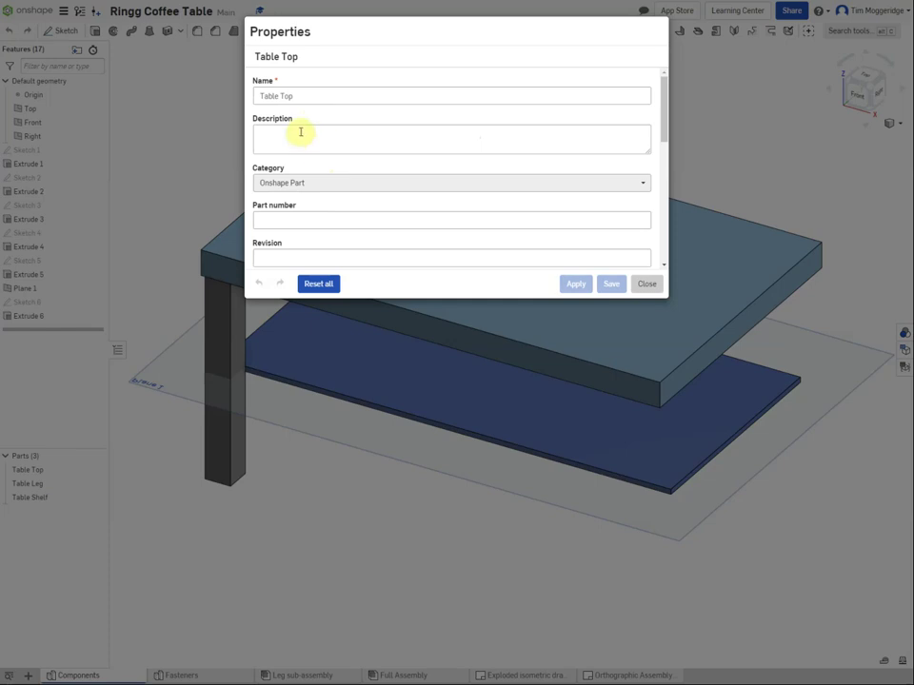
click(300, 132)
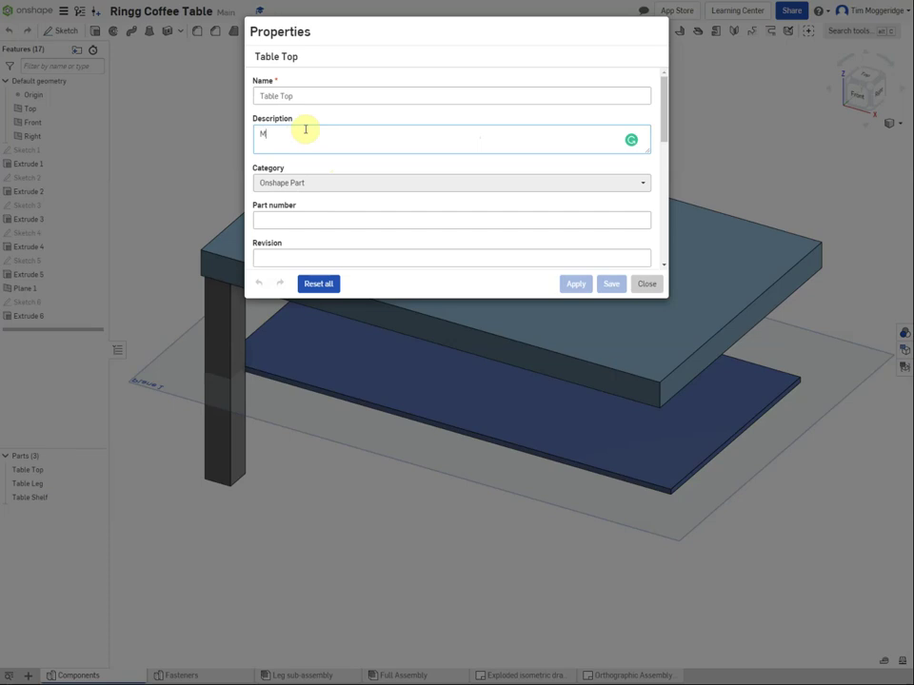
text(MDF T)
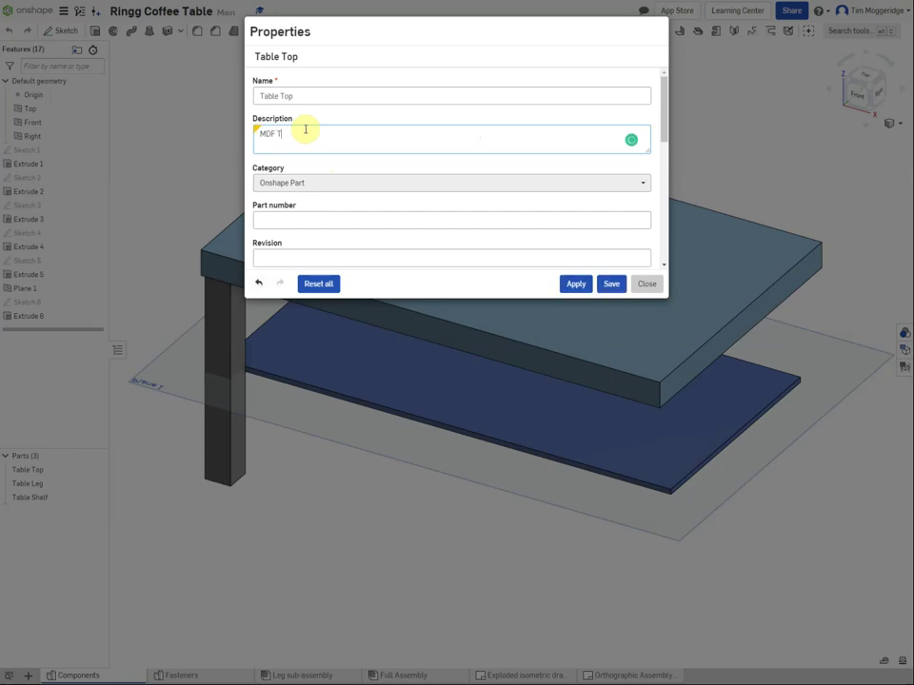
text(able top)
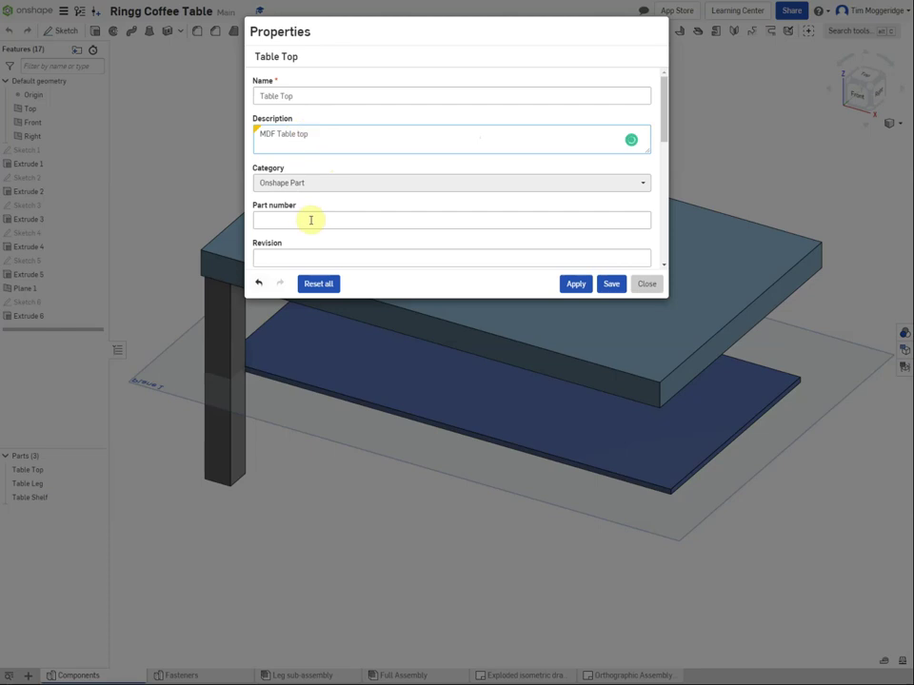
Step: Set the Table Top's part number to FPF-CT01 and apply the property changes
click(311, 219)
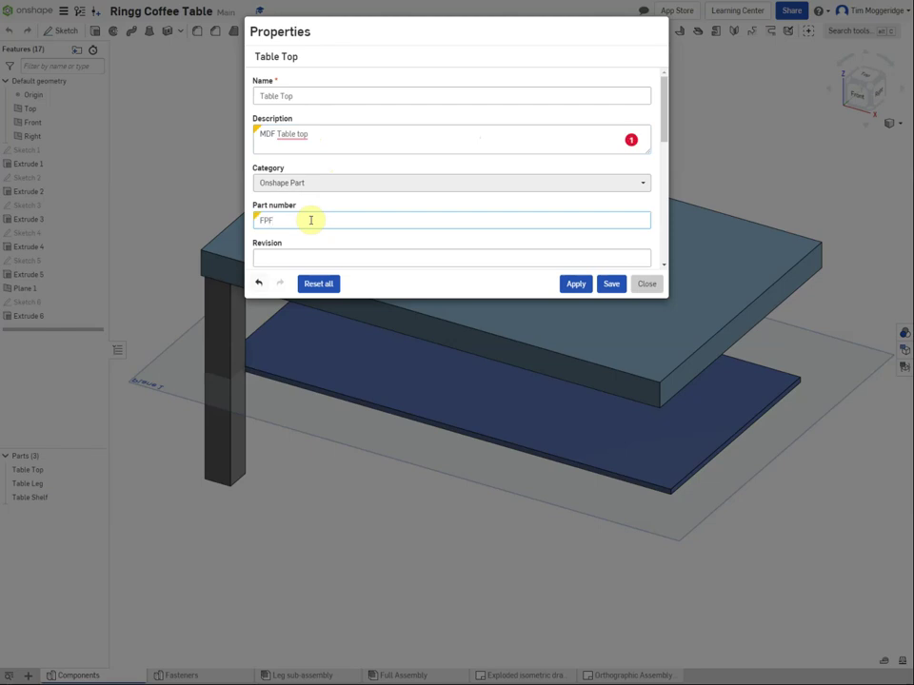
text(FPF CT01)
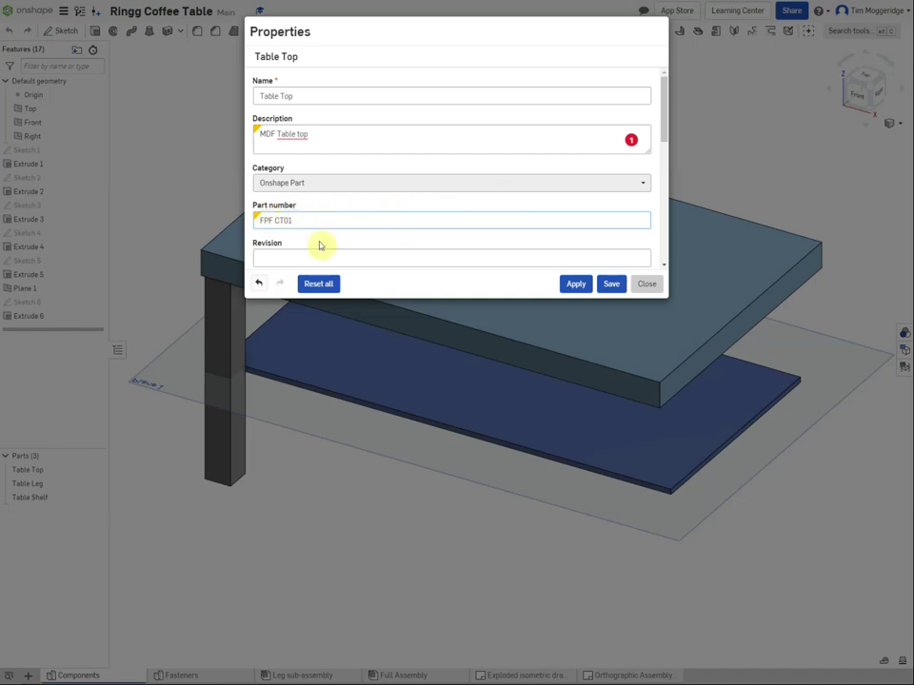
text(-)
click(573, 284)
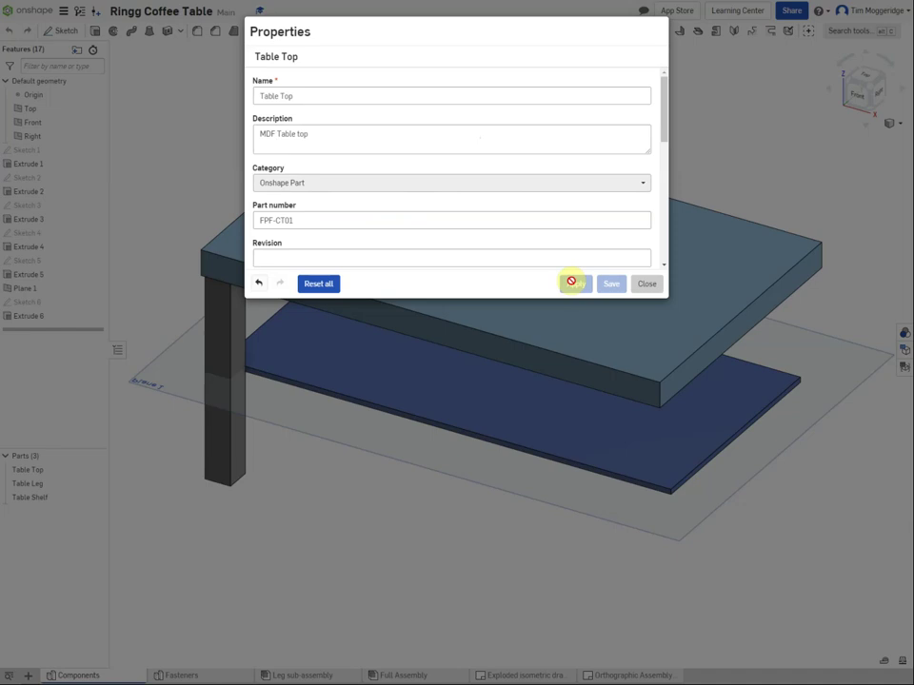
Step: Close the Table Top's properties and enter "Aluminium tube" as the Table Leg part's description
click(646, 284)
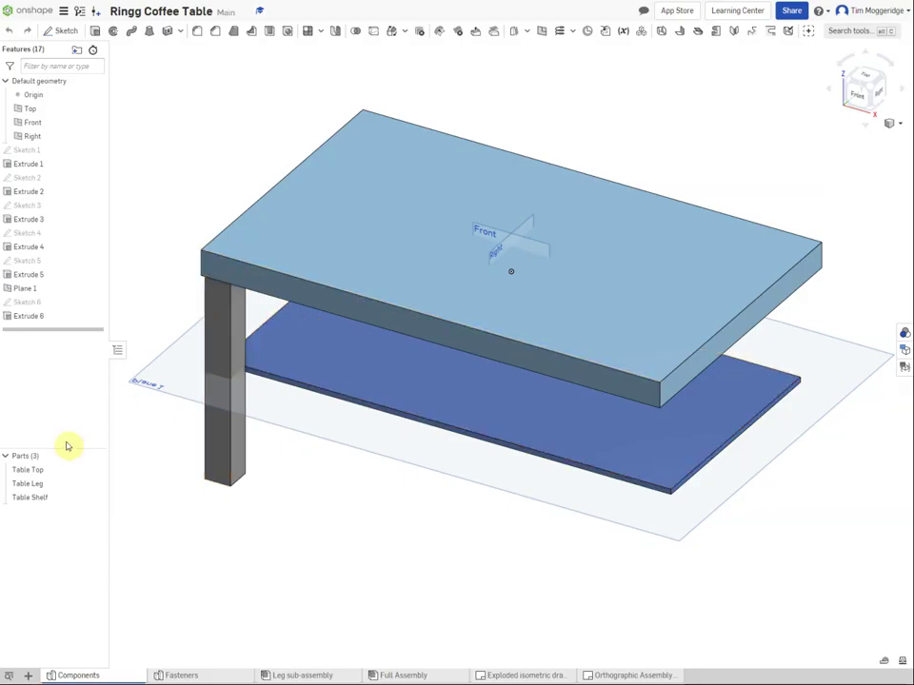
right_click(31, 486)
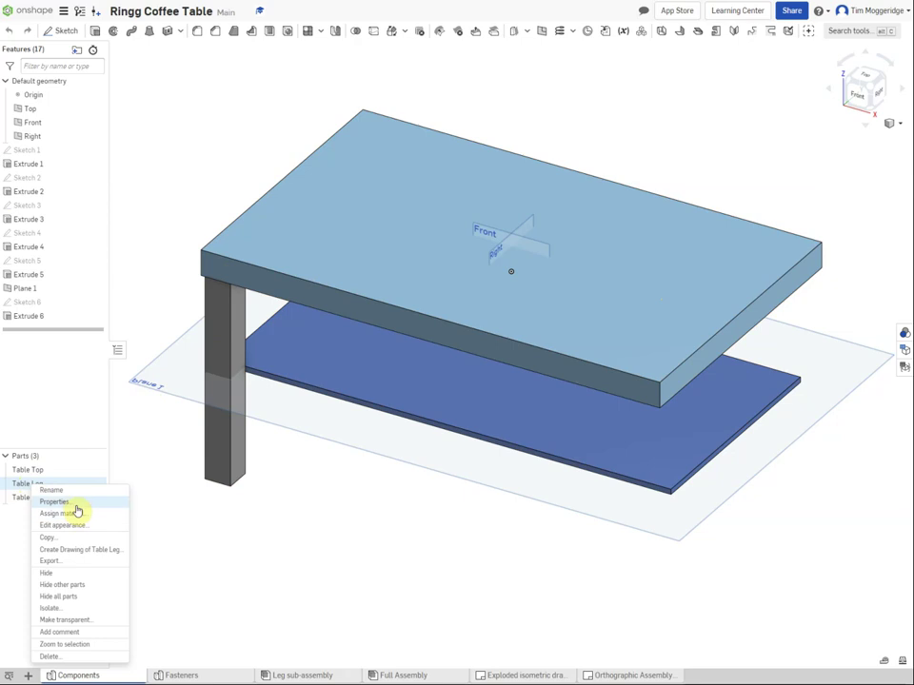
click(76, 502)
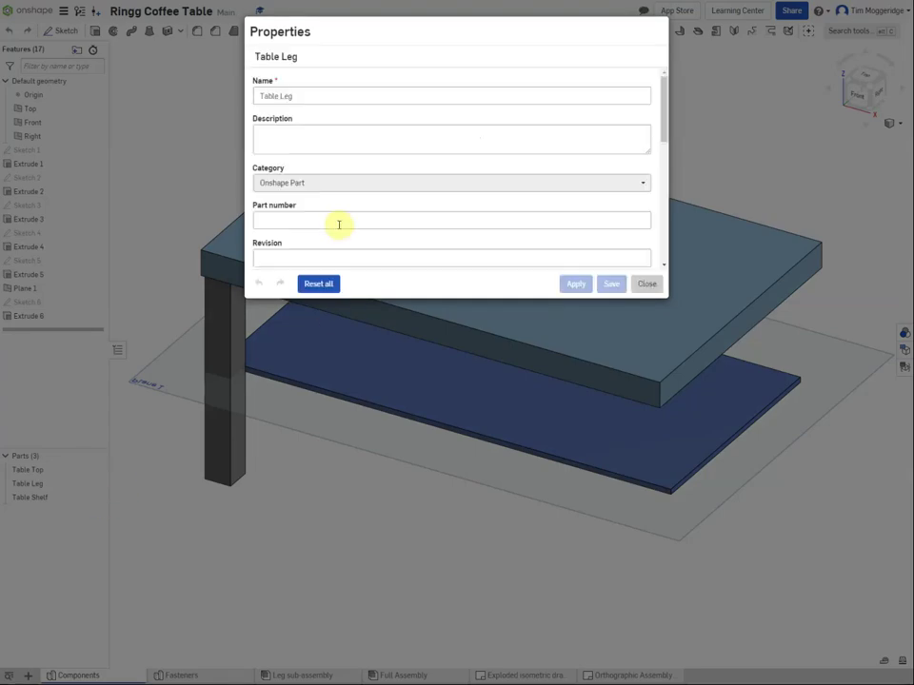
click(315, 138)
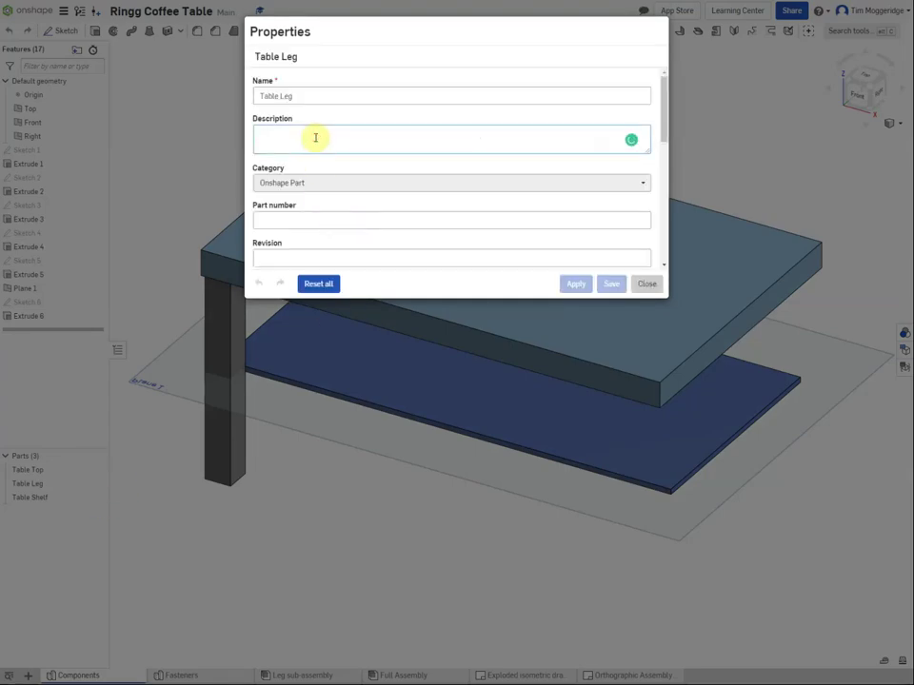
text(Aluminium tube)
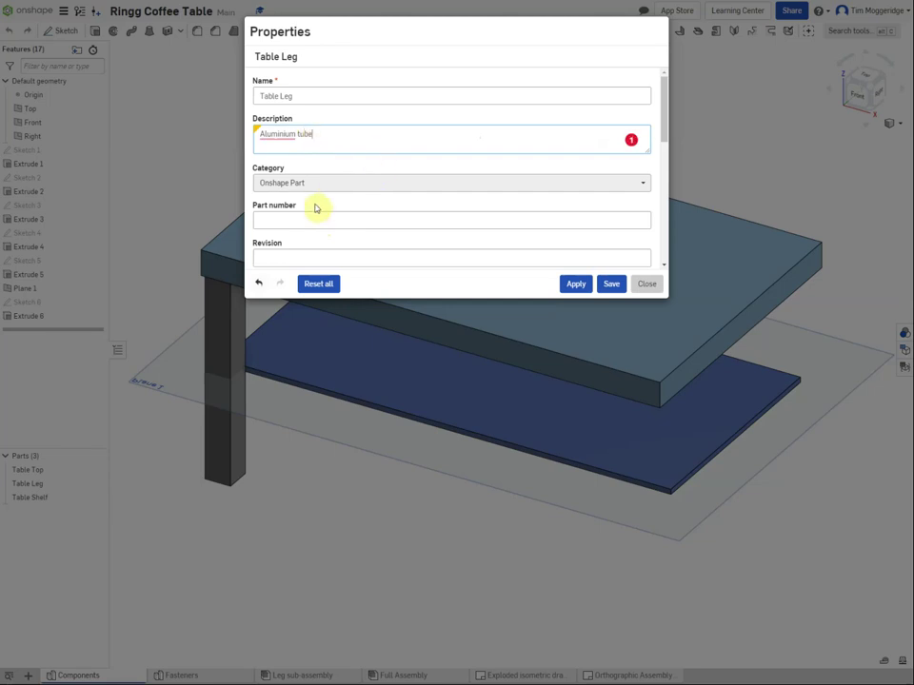
Step: Set the Table Leg's part number to FPF-CT2, apply the changes and close its properties
click(293, 222)
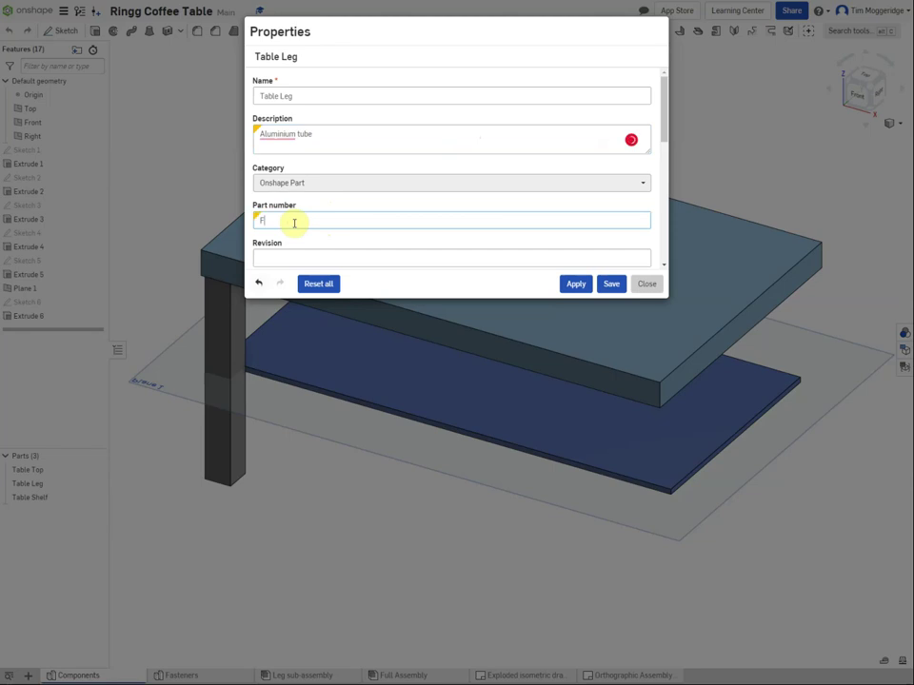
text(FPF-CT2)
click(575, 284)
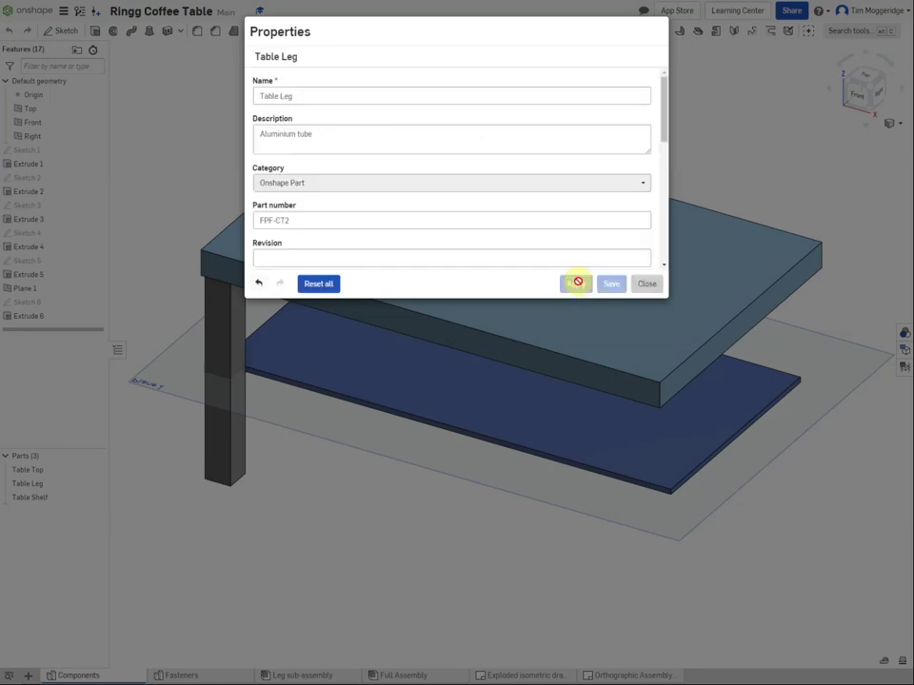
click(651, 289)
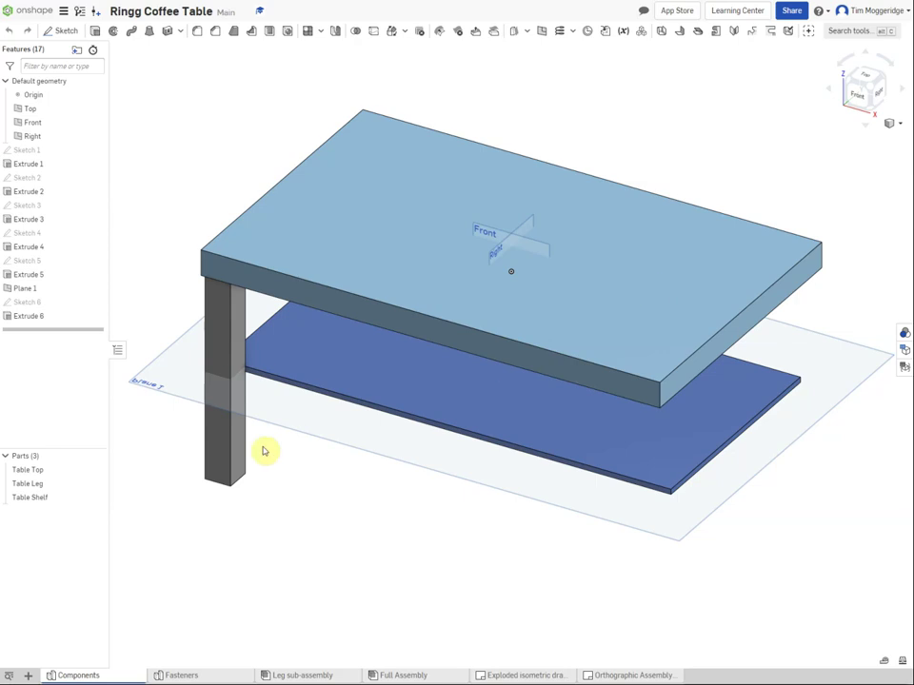
Step: Enter "MDF Shelf" as the description in the Table Shelf part's properties
right_click(30, 496)
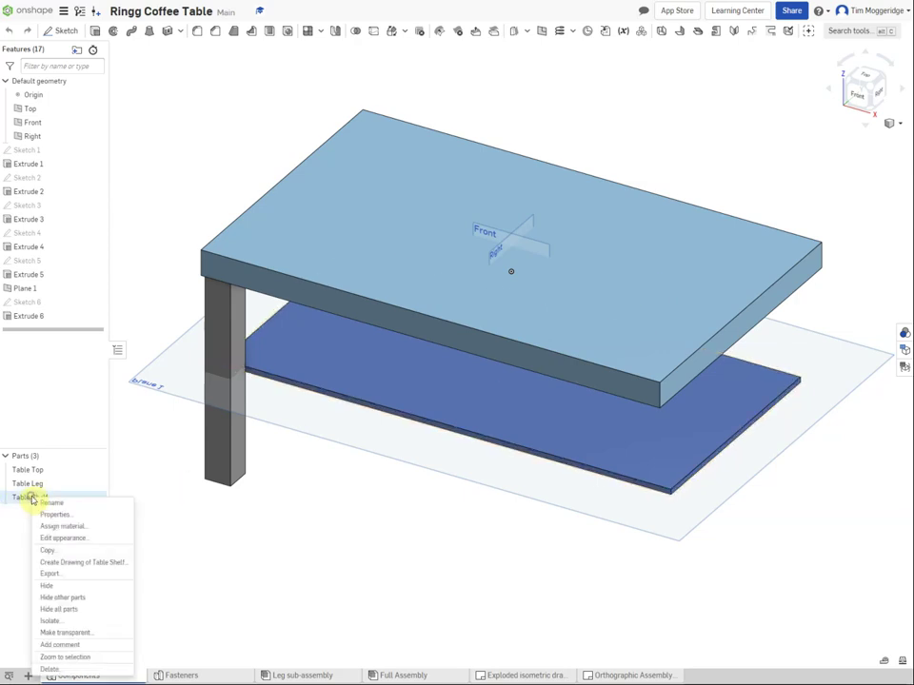
click(54, 515)
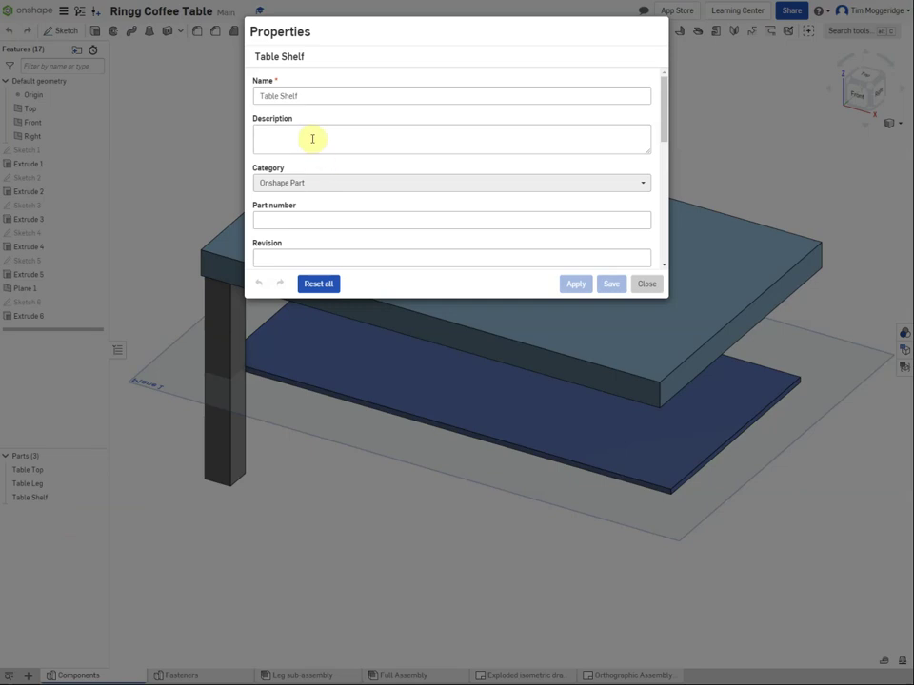
click(312, 138)
text(MD)
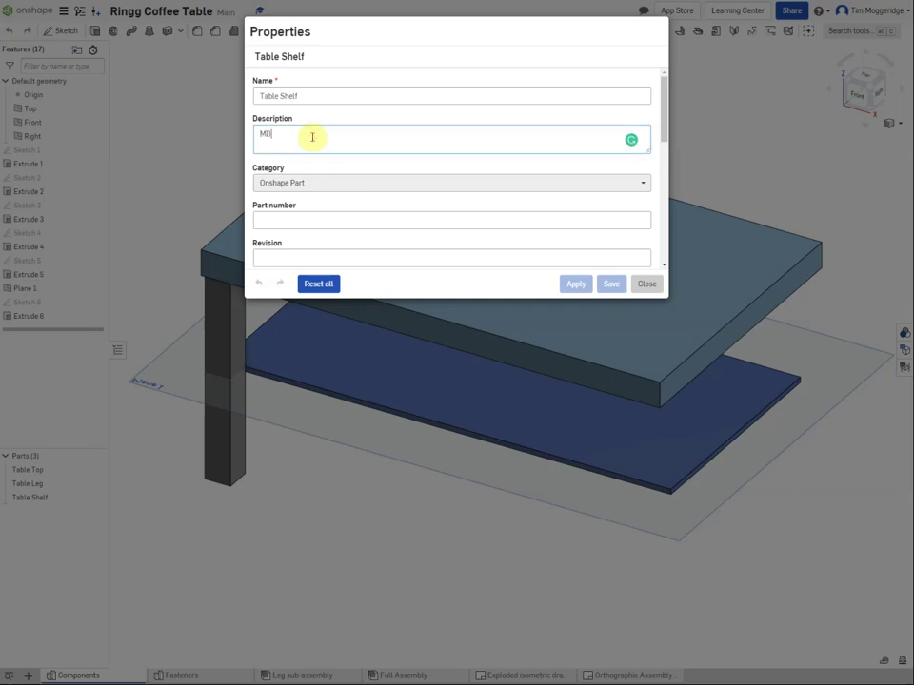
text(F Shelf)
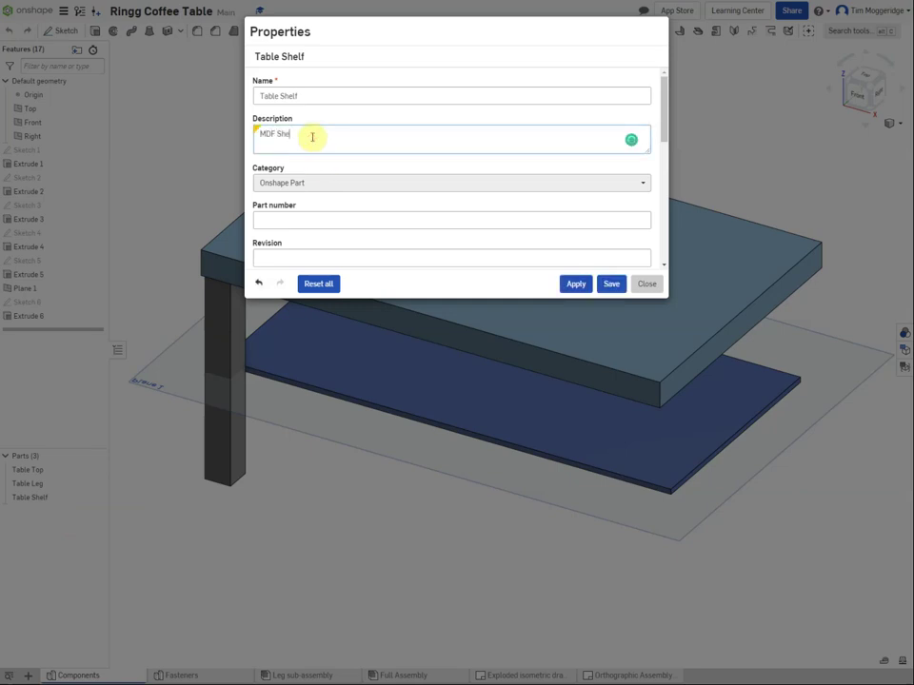
Step: Set the Table Shelf's part number to FPF-CT3, apply the changes and close its properties
click(281, 217)
text(F)
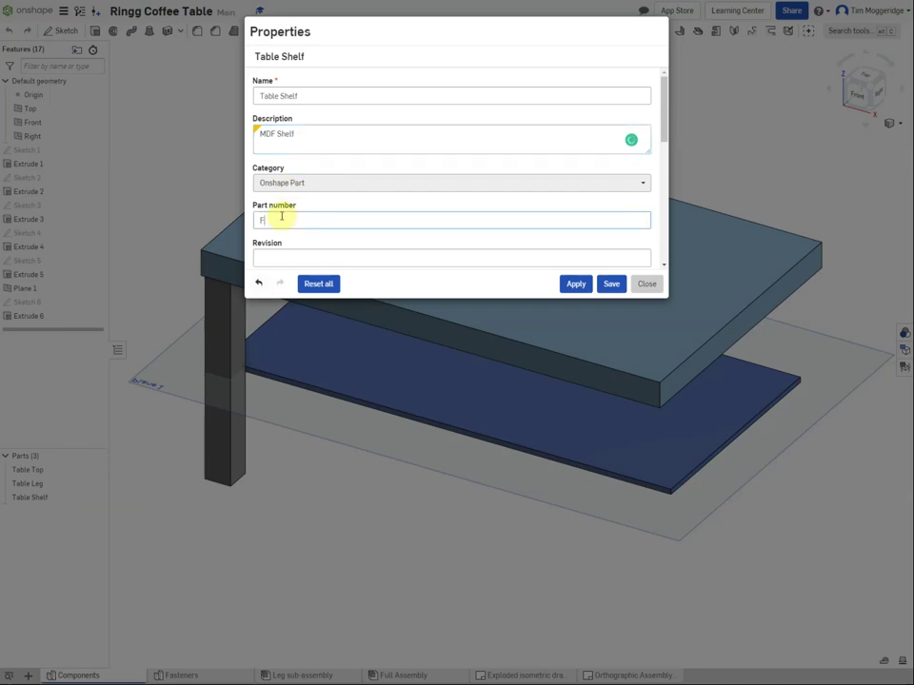
text(PF)
text(-0)
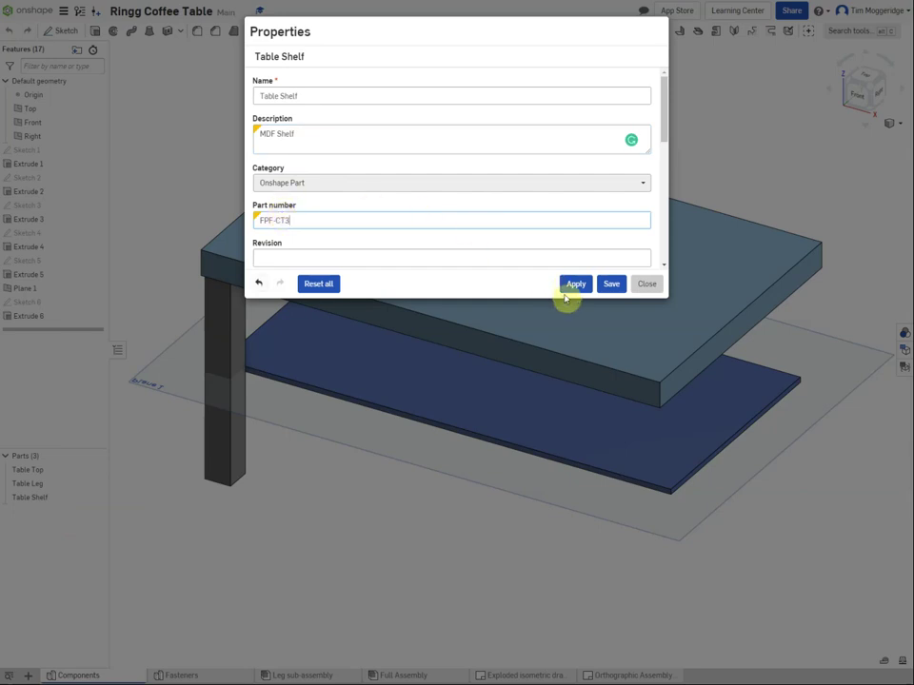
click(575, 284)
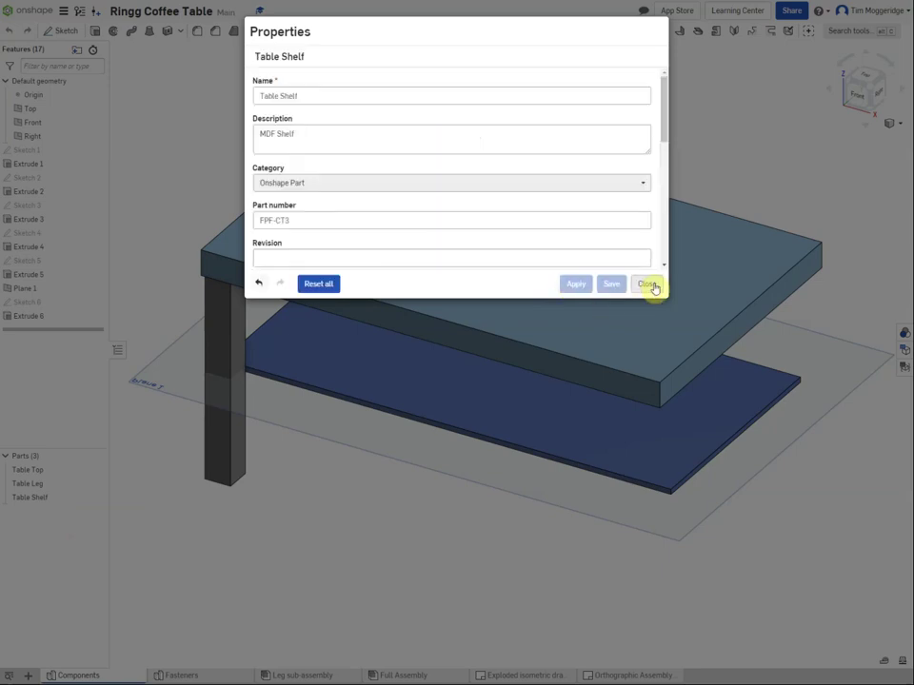
click(647, 285)
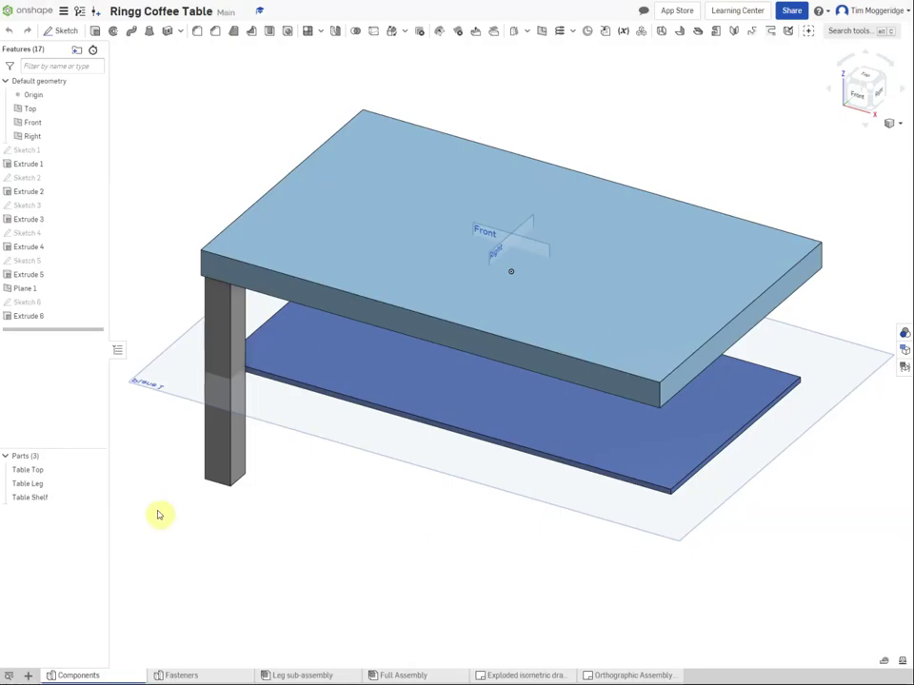
Step: Update the exploded isometric drawing so its BOM picks up the new part numbers and descriptions
click(198, 675)
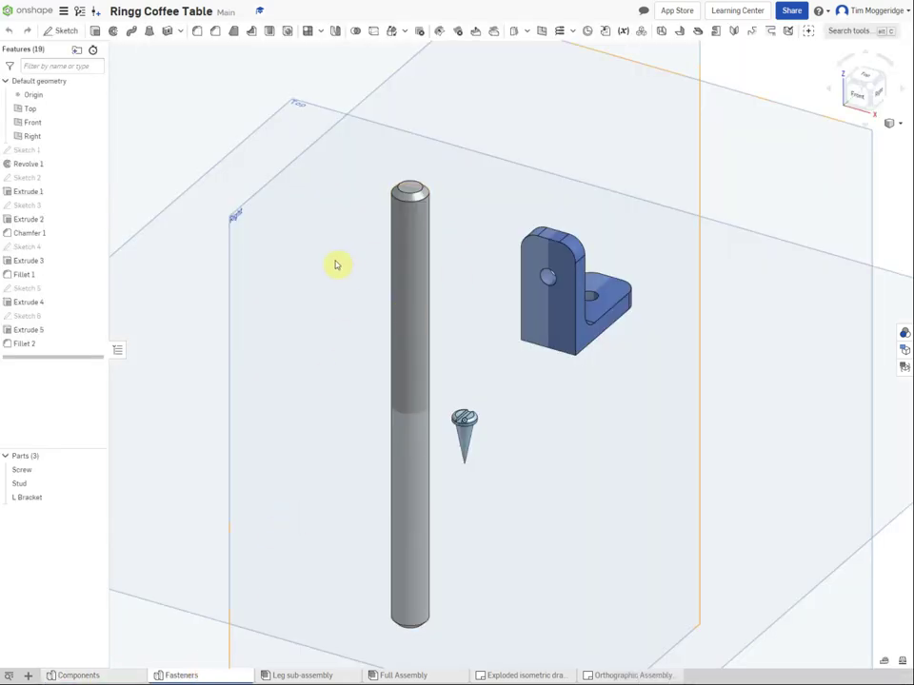
click(537, 676)
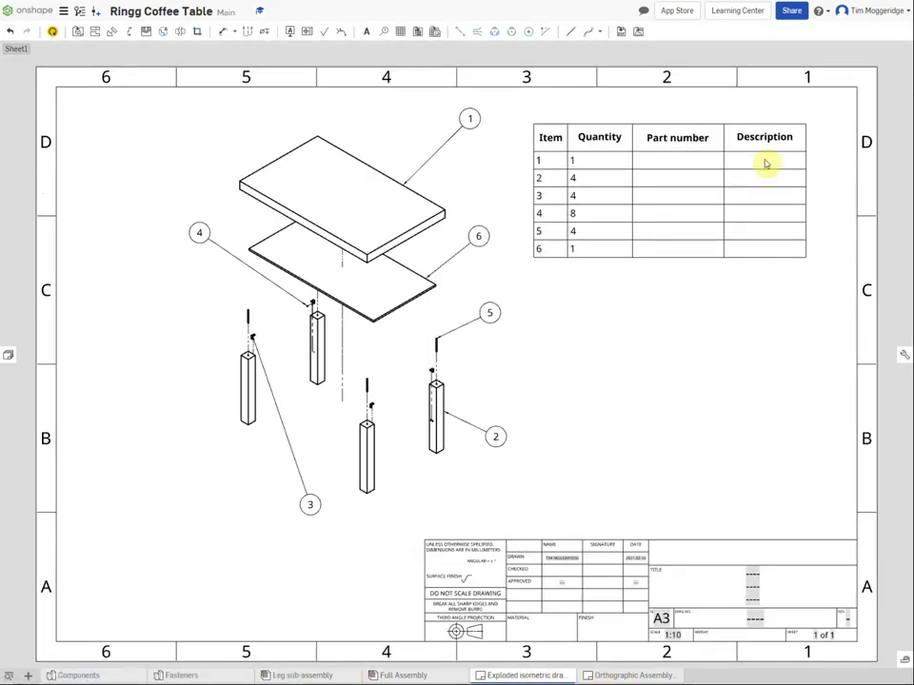
click(52, 33)
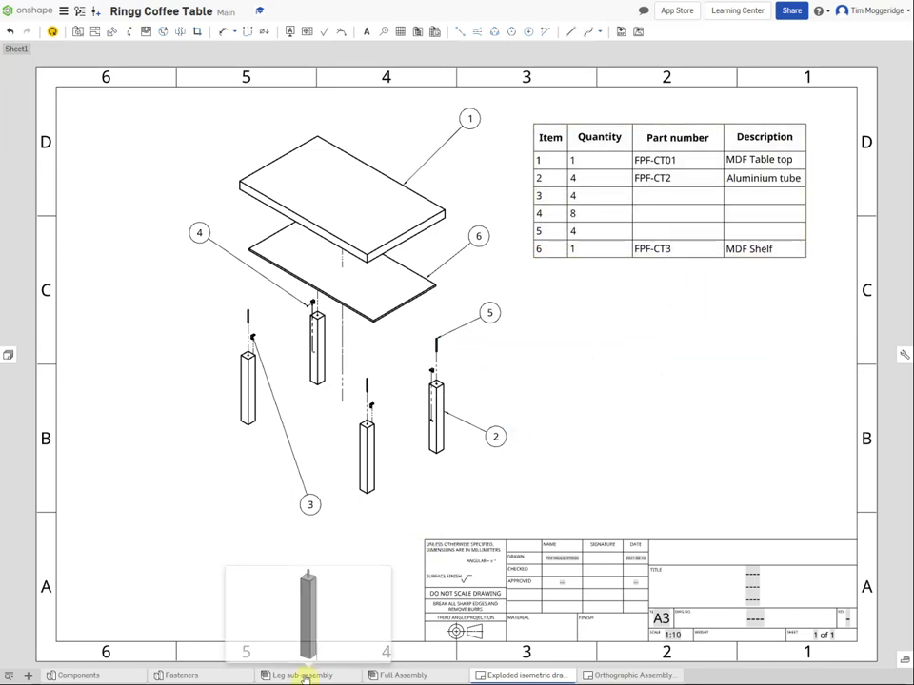
Step: In the Fasteners part studio, enter "Self tapping screw 8mm long" as the Screw part's description
click(186, 675)
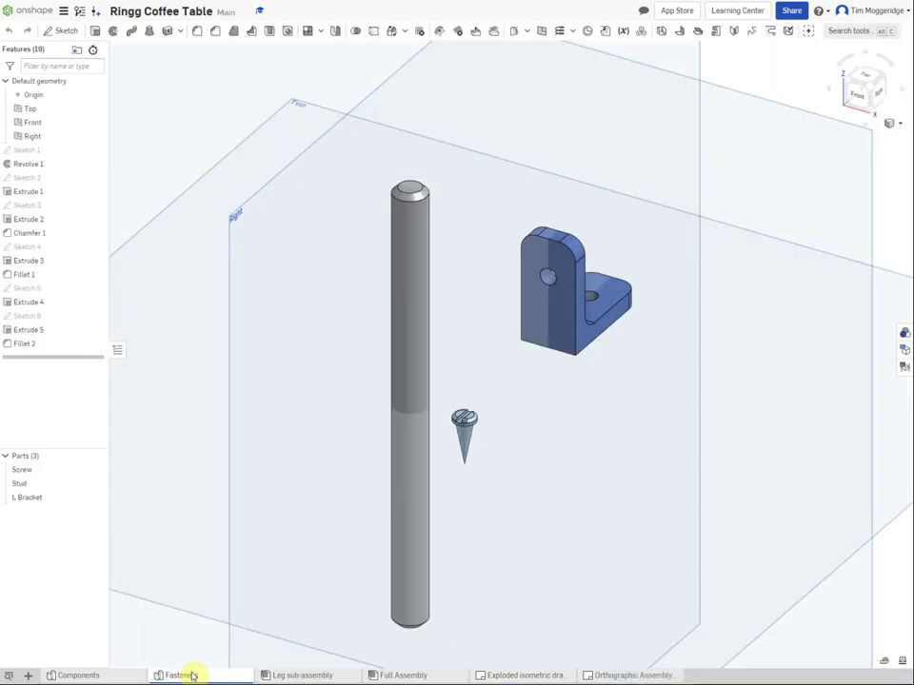
right_click(35, 471)
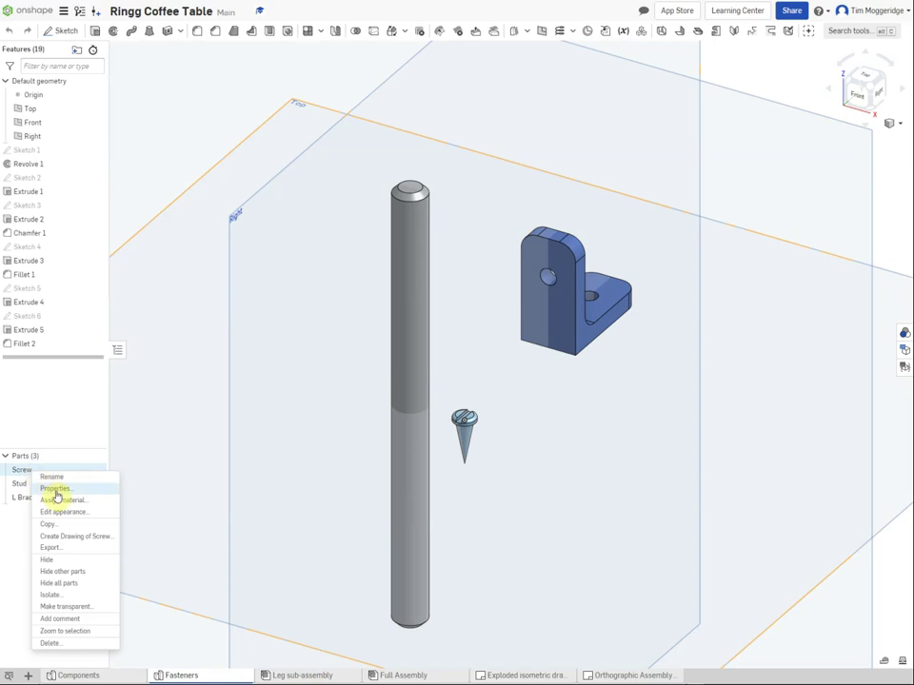
click(57, 488)
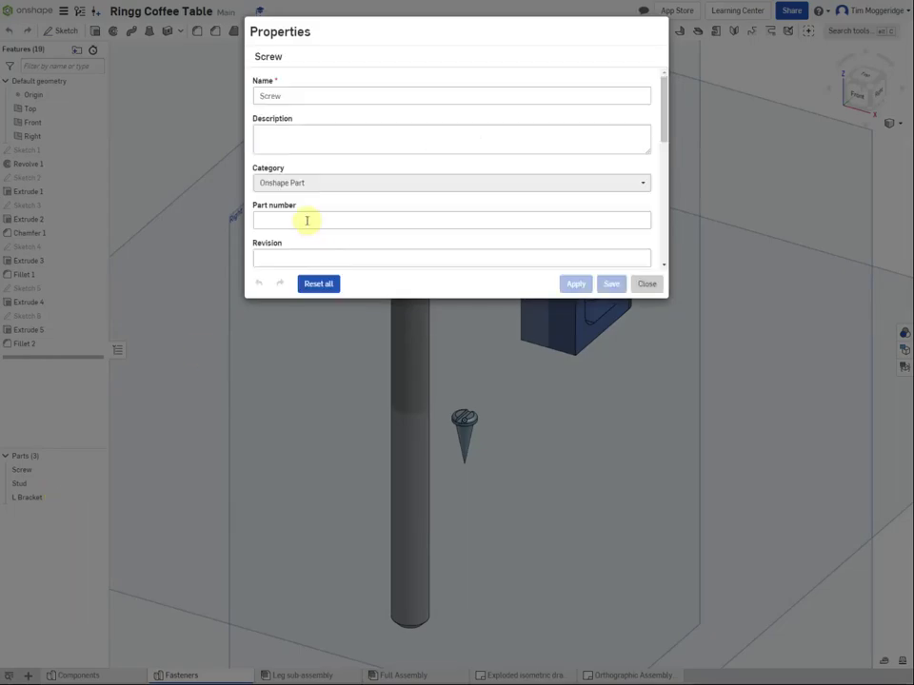
click(289, 135)
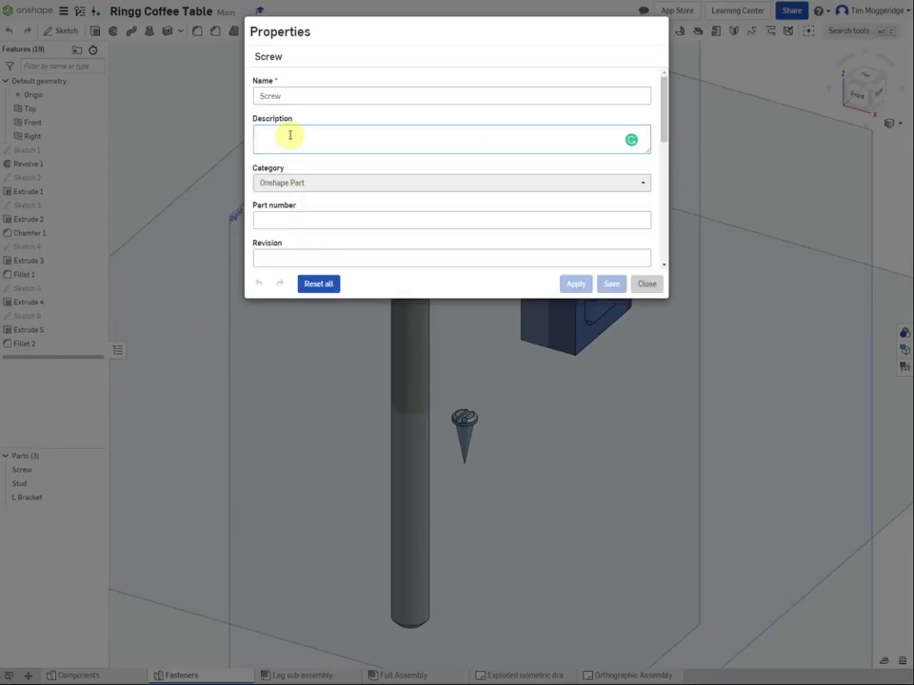
text(Self ta)
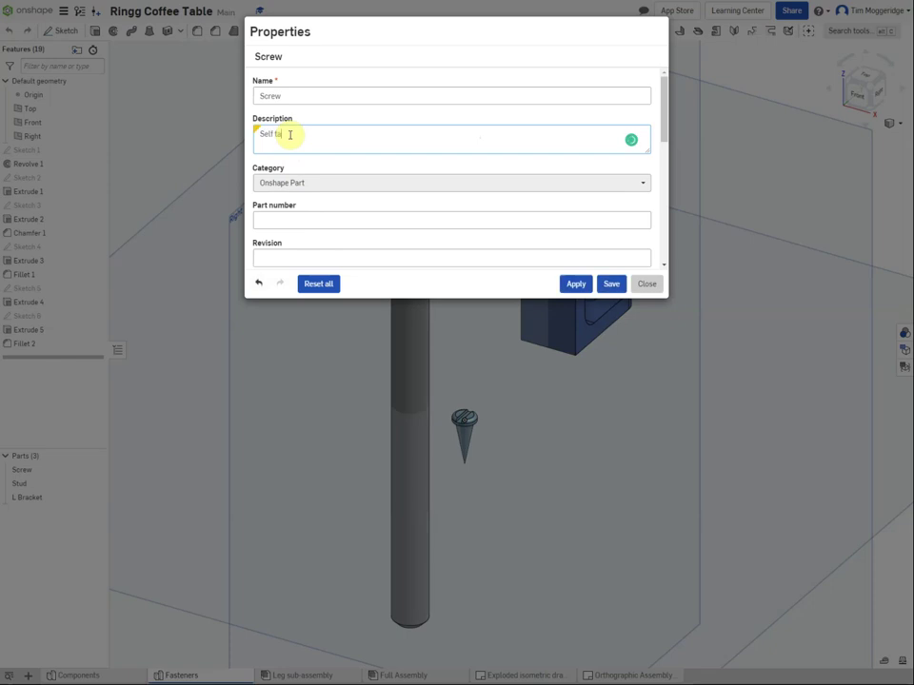
text(pping screw 8mm long)
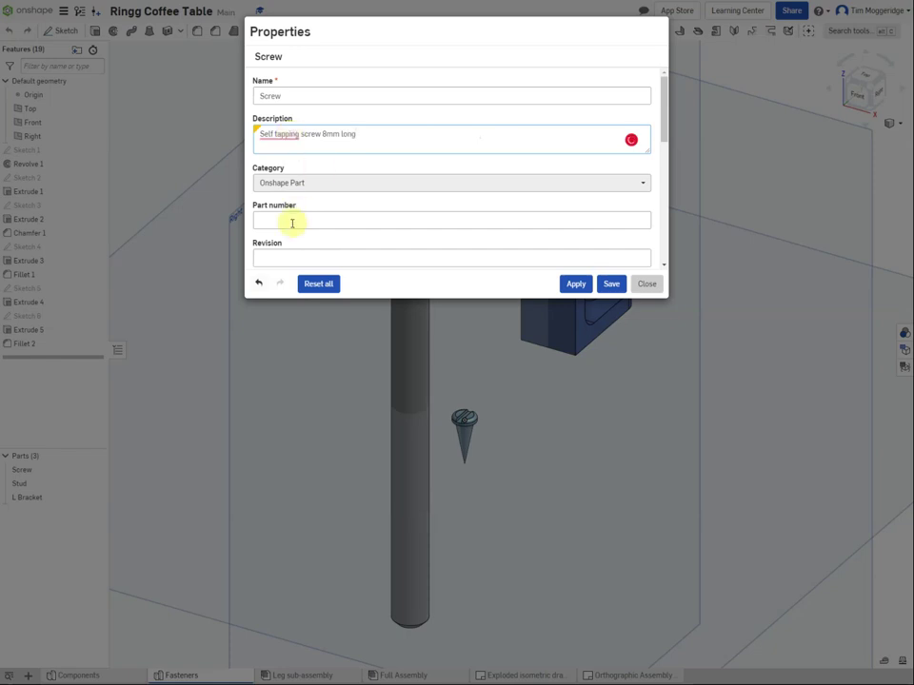
Step: Set the Screw's part number to FPF-F01, apply the changes and close its properties
click(293, 222)
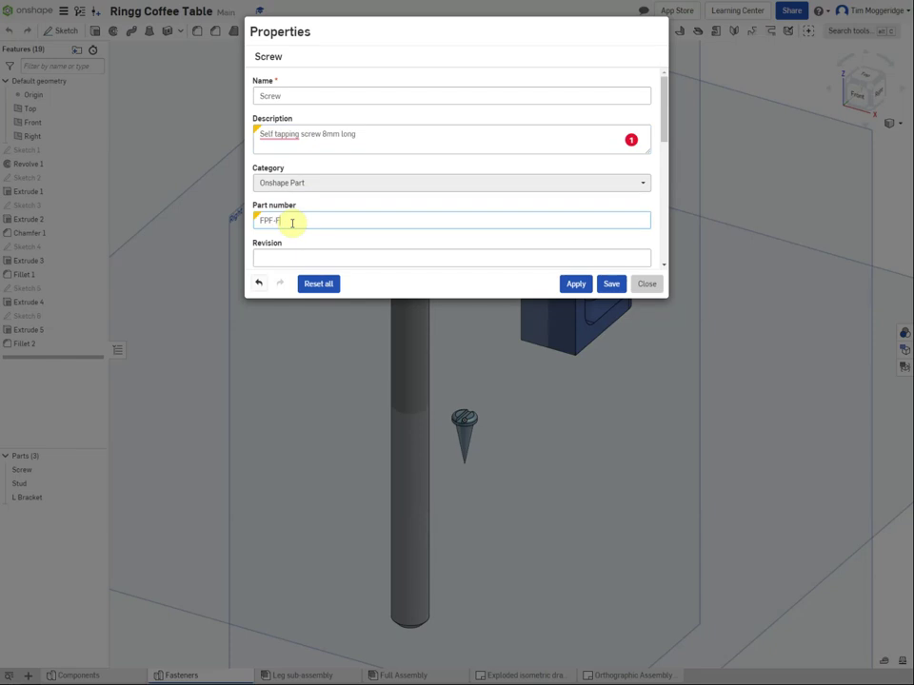
text(01)
click(572, 283)
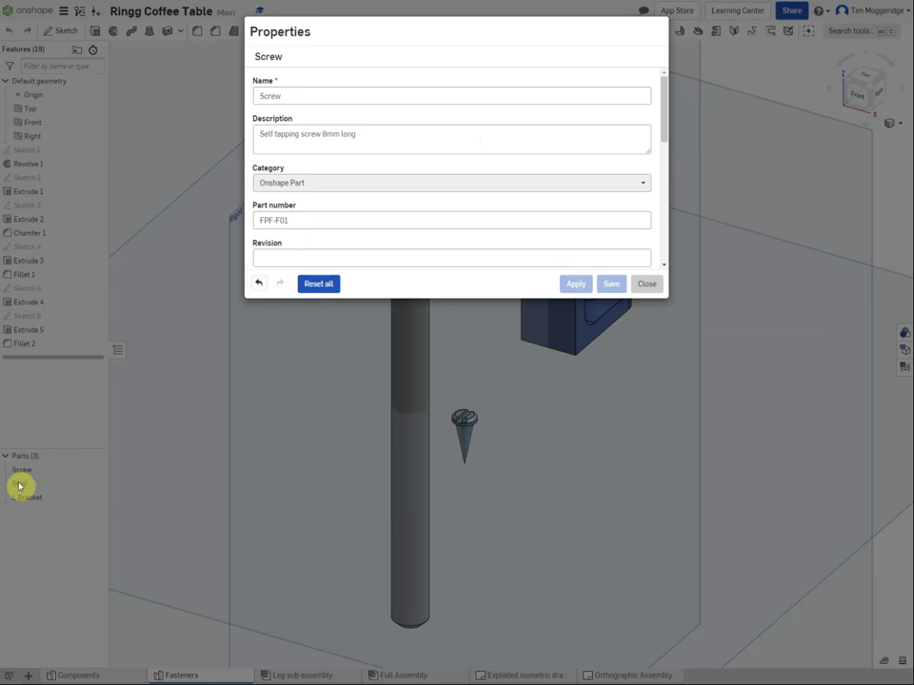
click(646, 284)
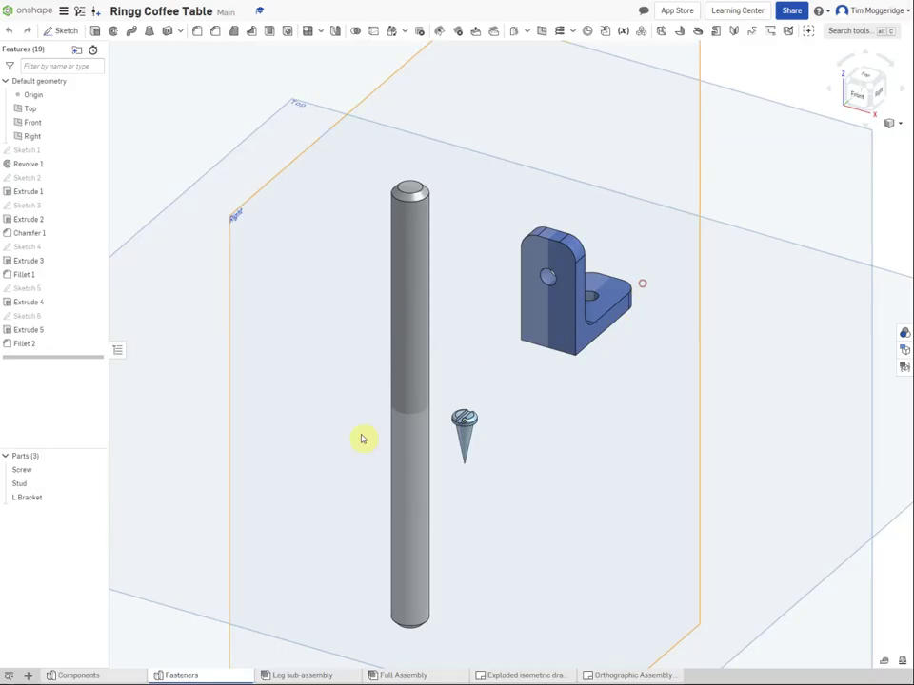
Step: Enter "M6 Double ended stud" as the Stud part's description in its properties
right_click(27, 485)
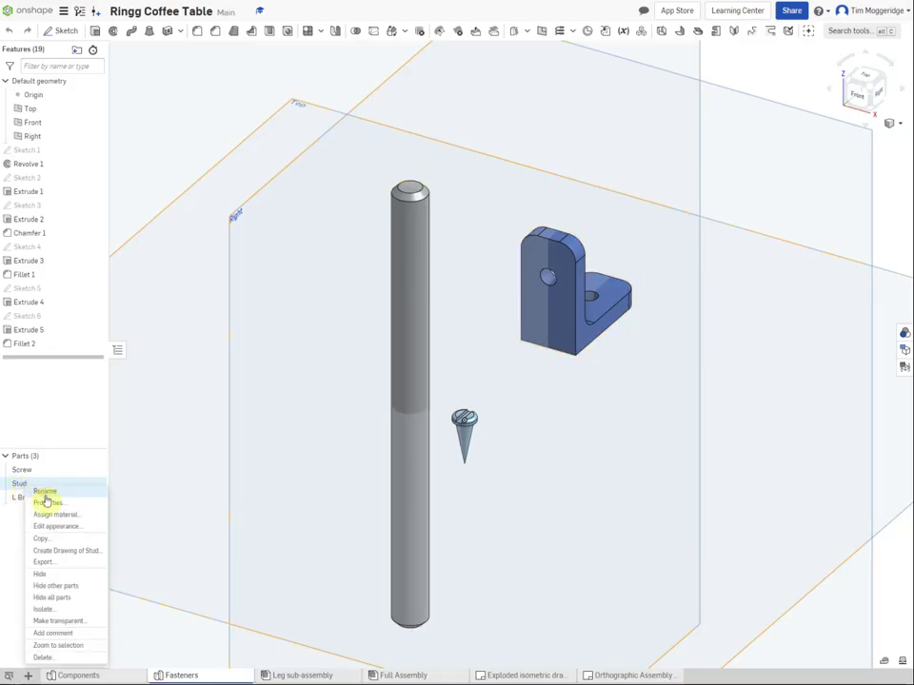
click(45, 501)
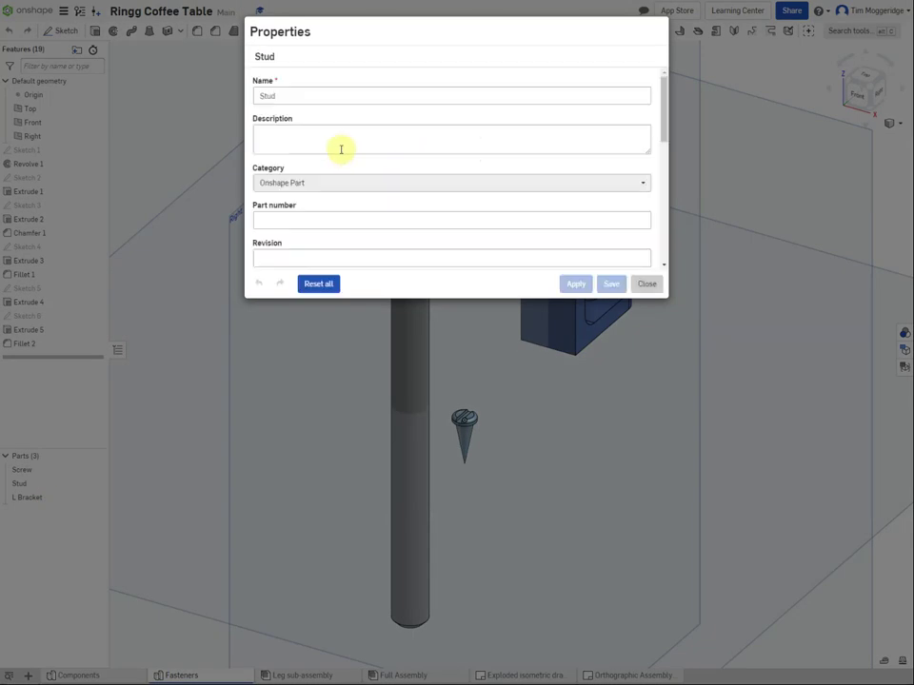
click(291, 134)
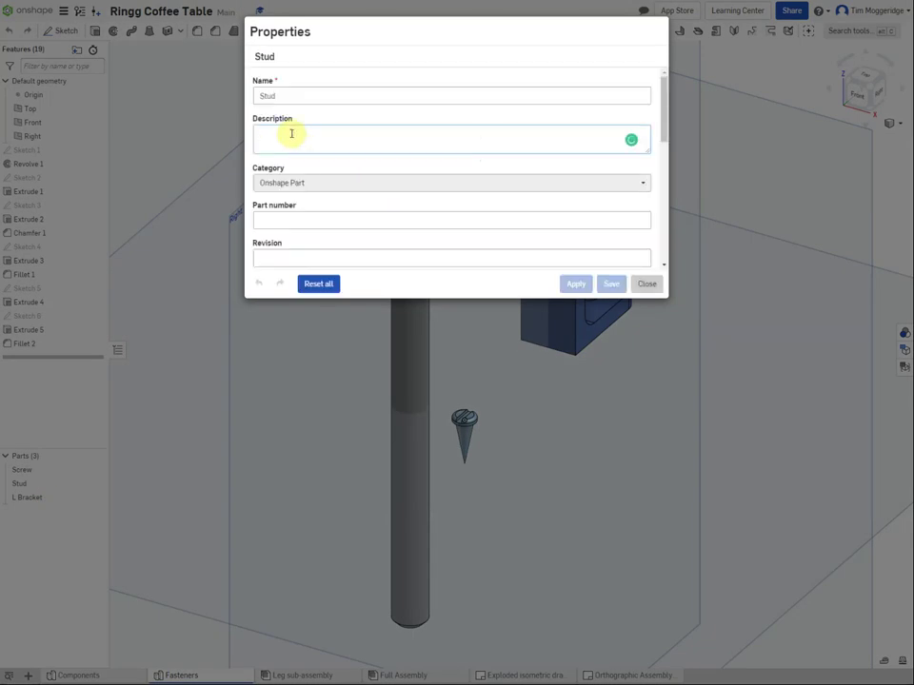
text(M6)
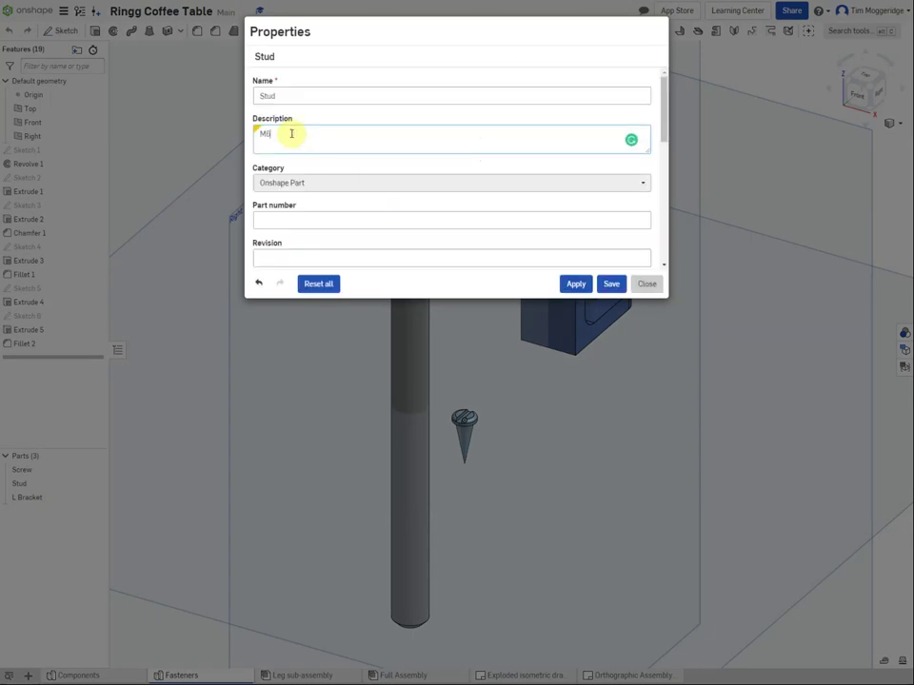
text( Double ended stud)
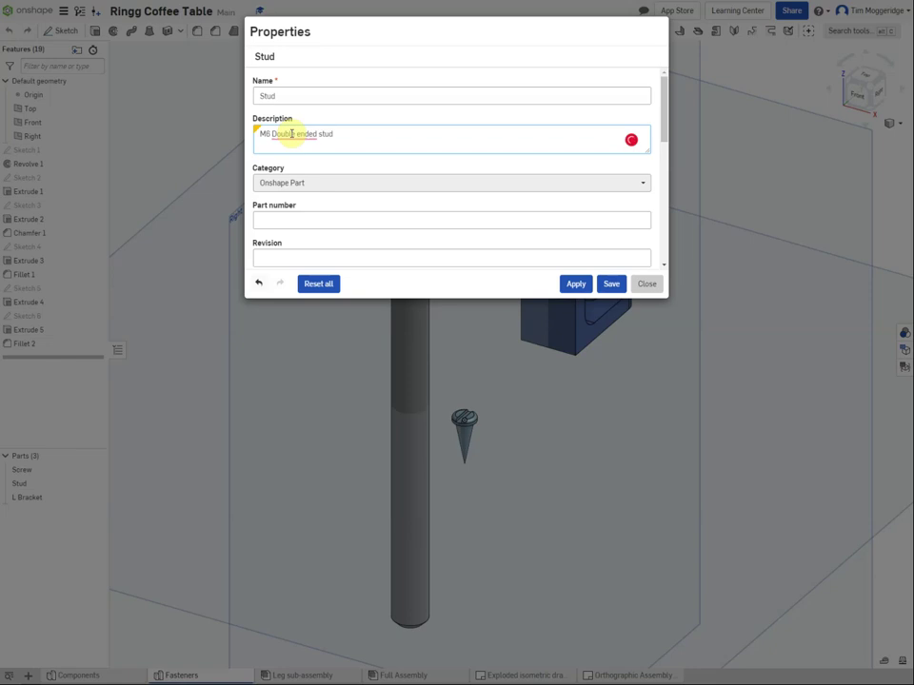
Step: Set the Stud's part number to FPF-F02, apply the changes and close its properties
click(276, 217)
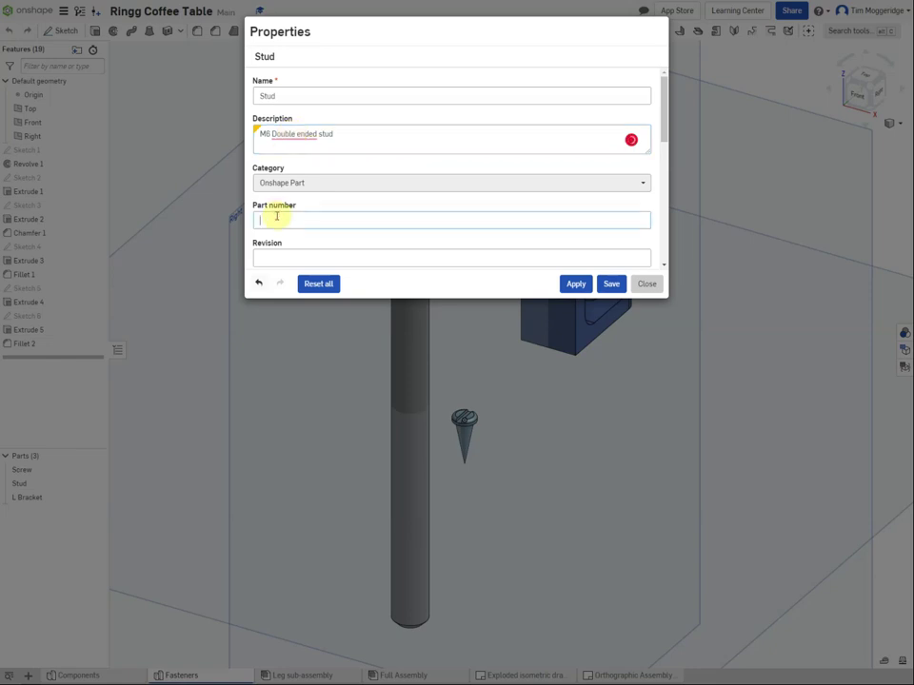
text(FPF-F02)
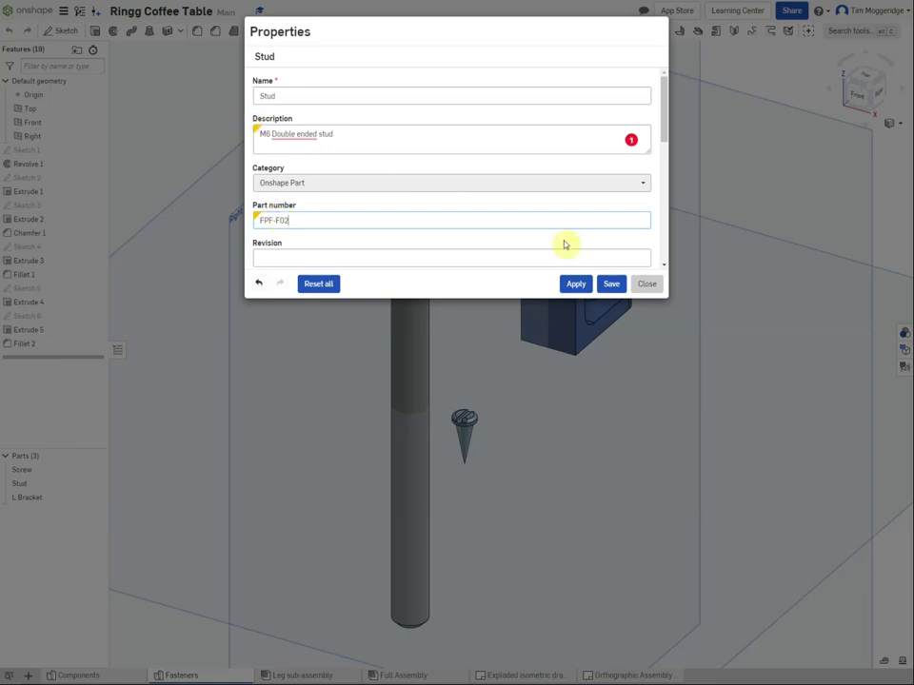
click(576, 285)
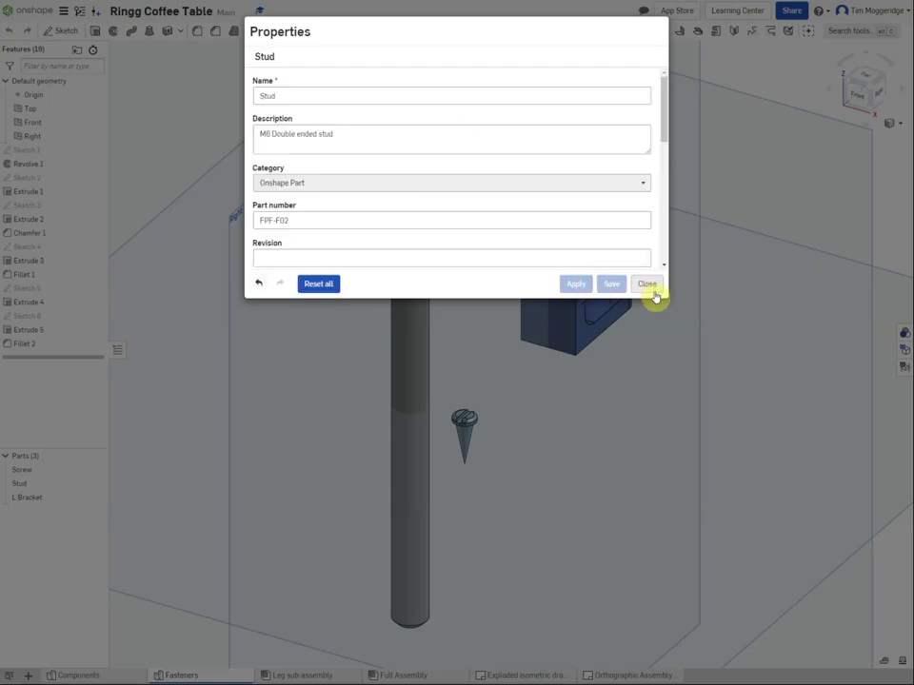
click(653, 287)
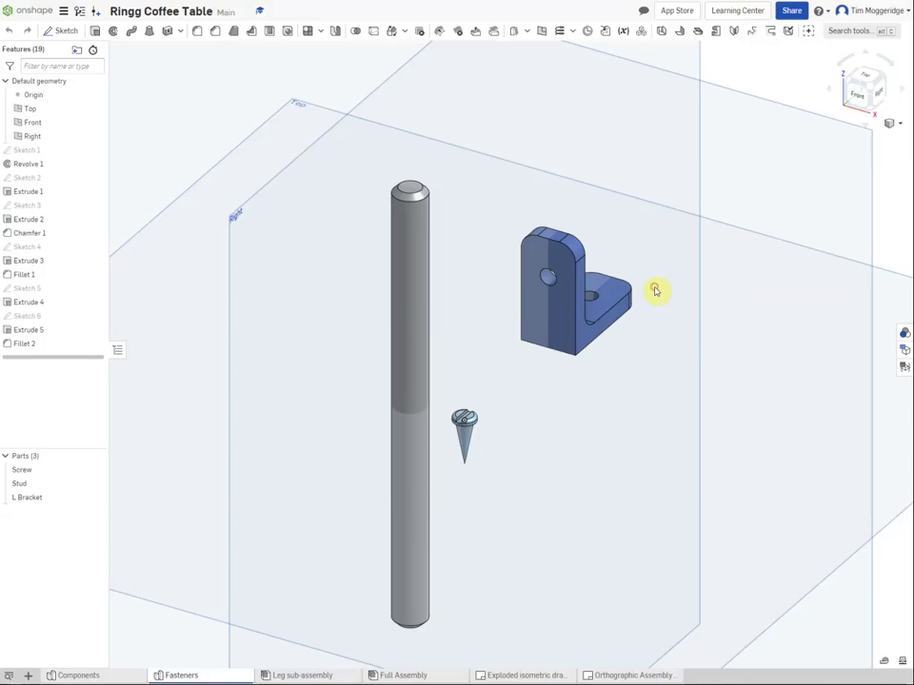
Step: Enter "Cast aluminium L bracket" as the L Bracket part's description in its properties
right_click(30, 498)
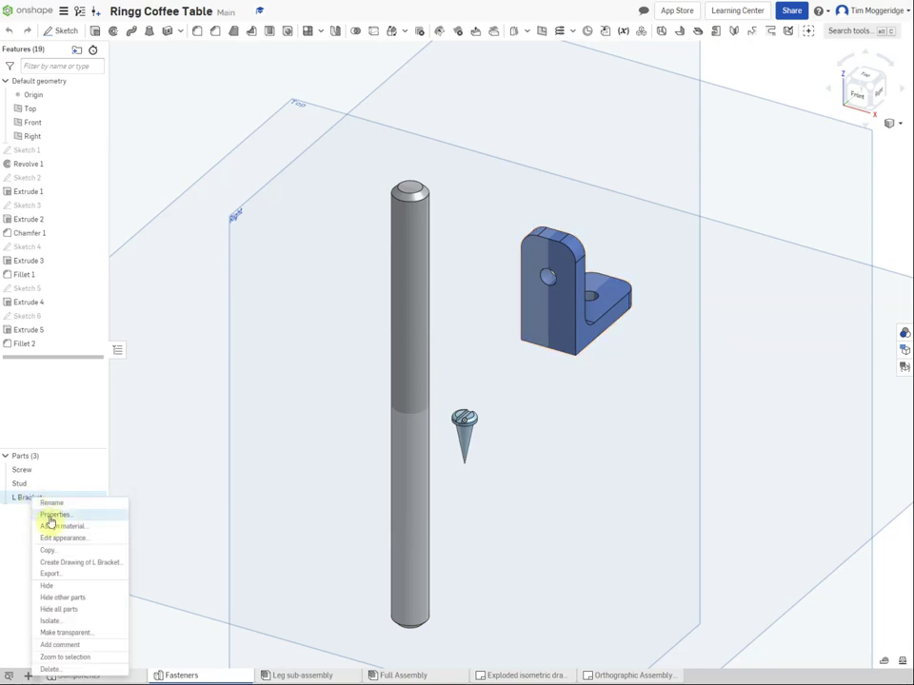
click(53, 515)
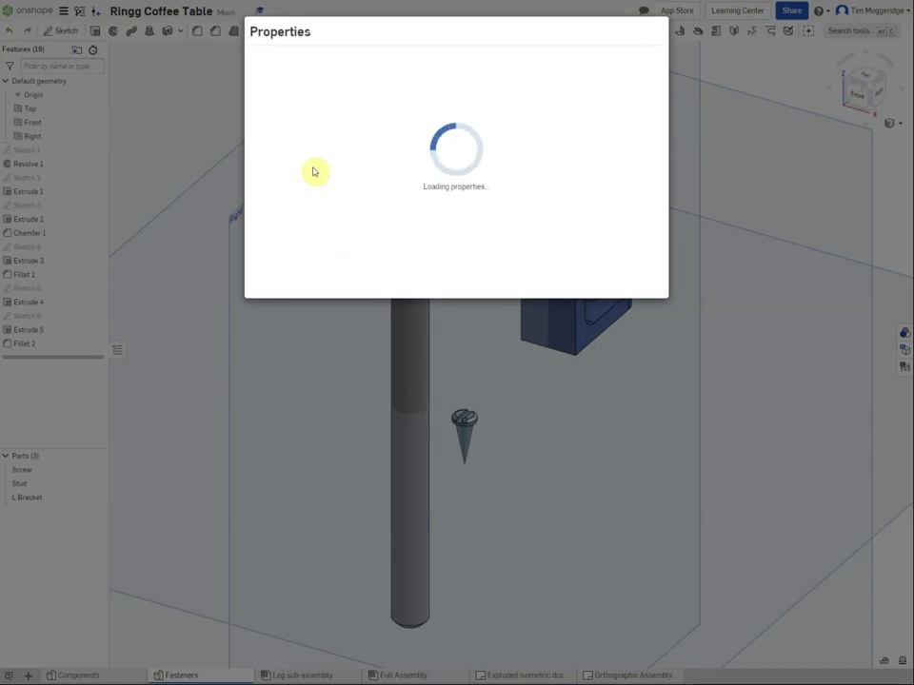
click(300, 137)
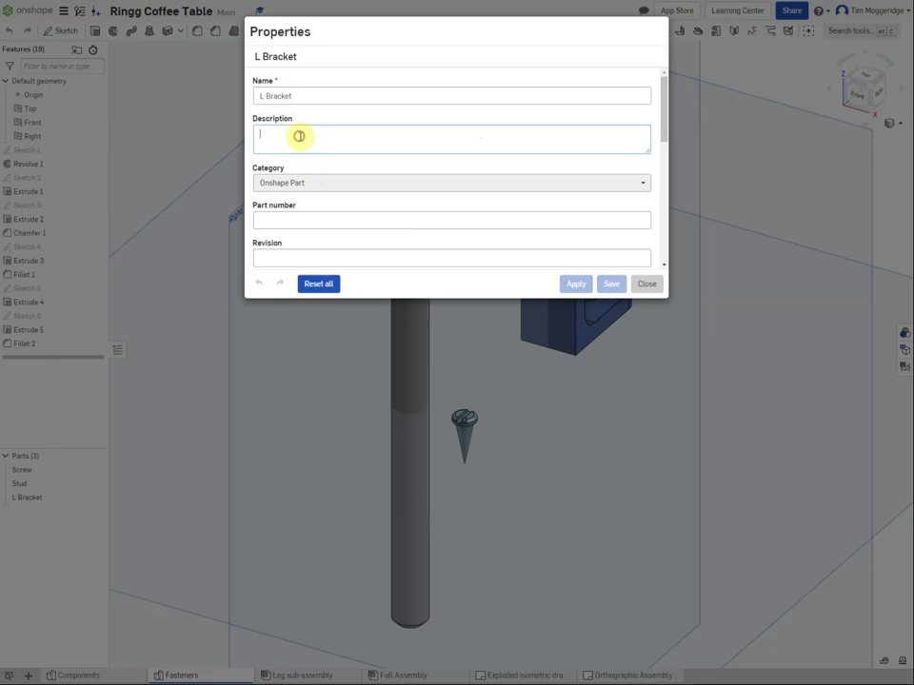
text(Cast aluminium)
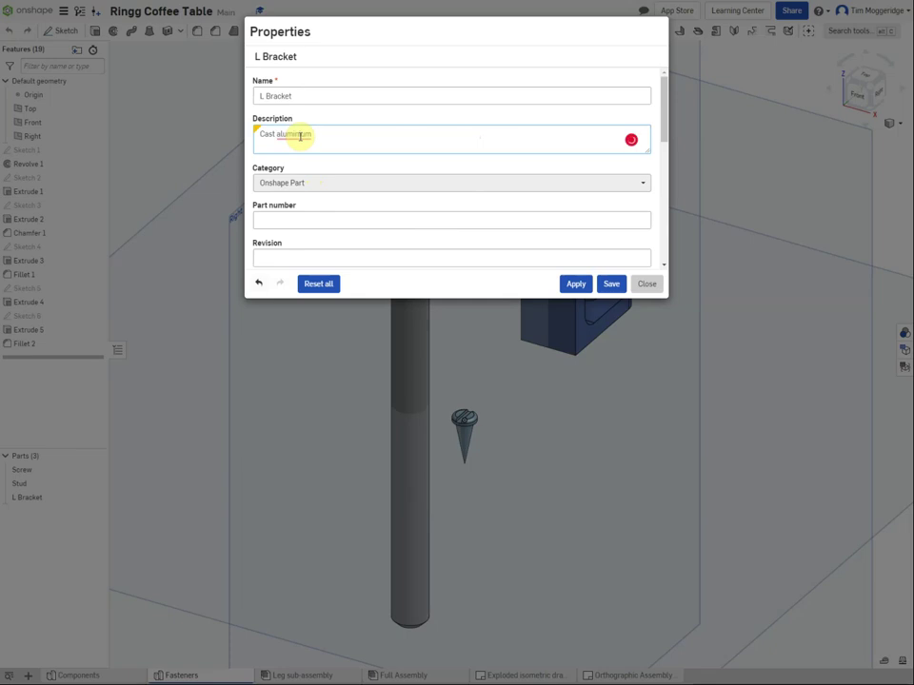
text(L bracket)
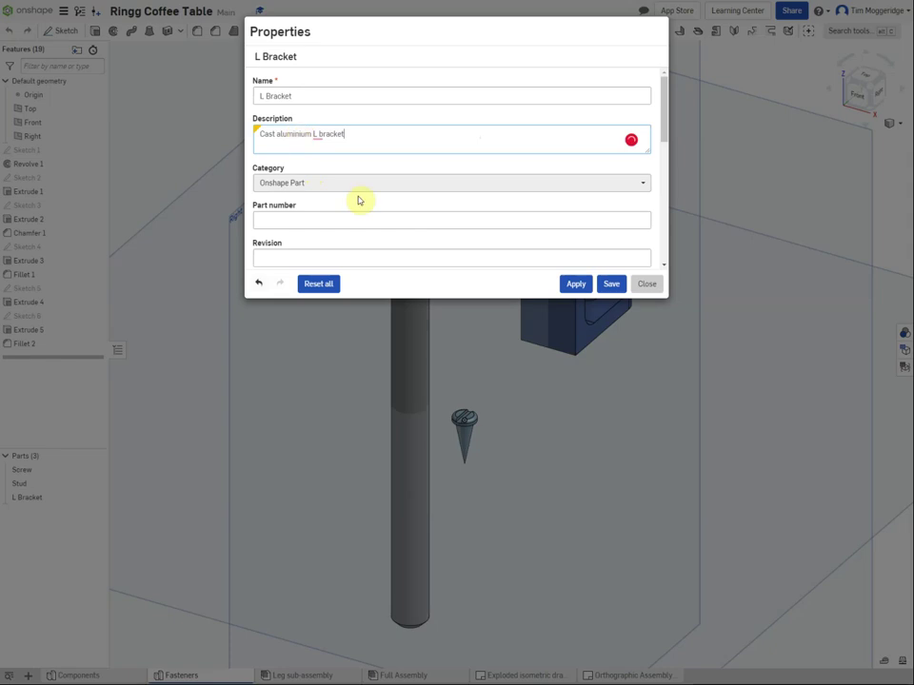
Step: Set the L Bracket's part number to FPF-F03, apply the changes and close its properties
click(319, 218)
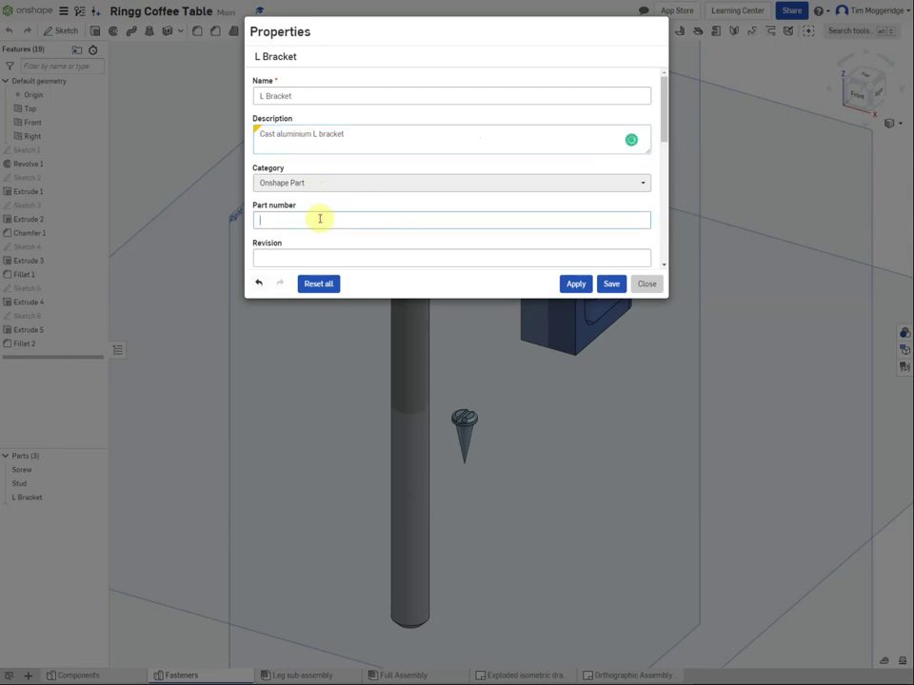
text(FPF-F03)
click(576, 285)
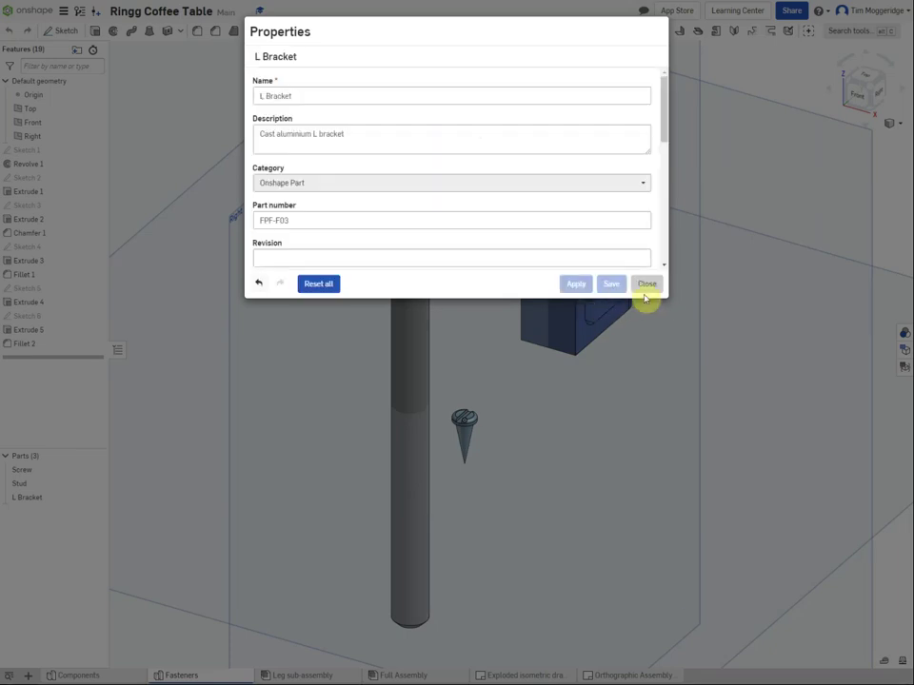
click(653, 284)
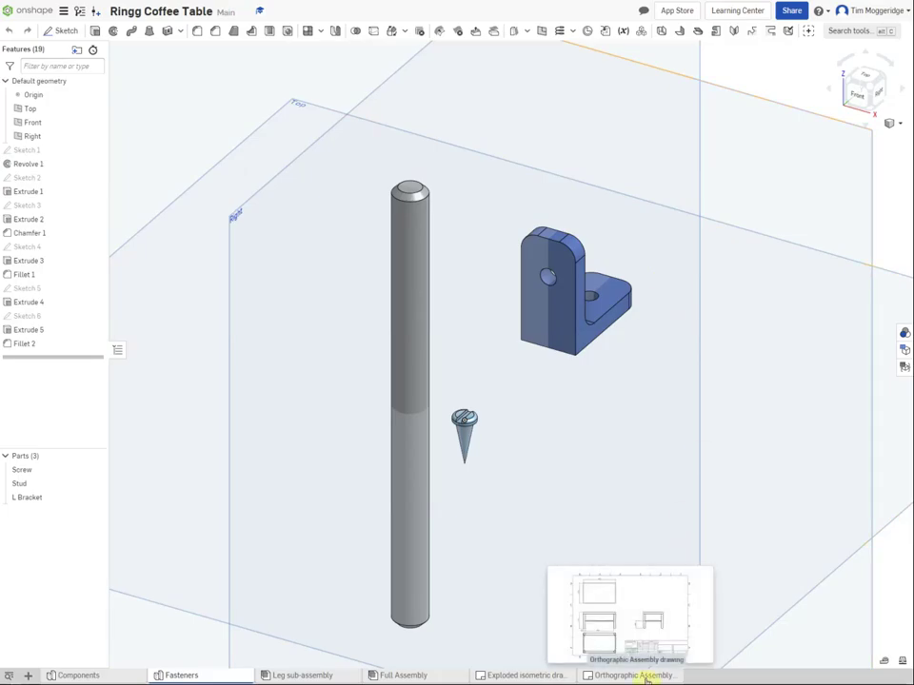
Step: Update the exploded isometric drawing so its BOM picks up the fasteners' part numbers and descriptions
click(515, 676)
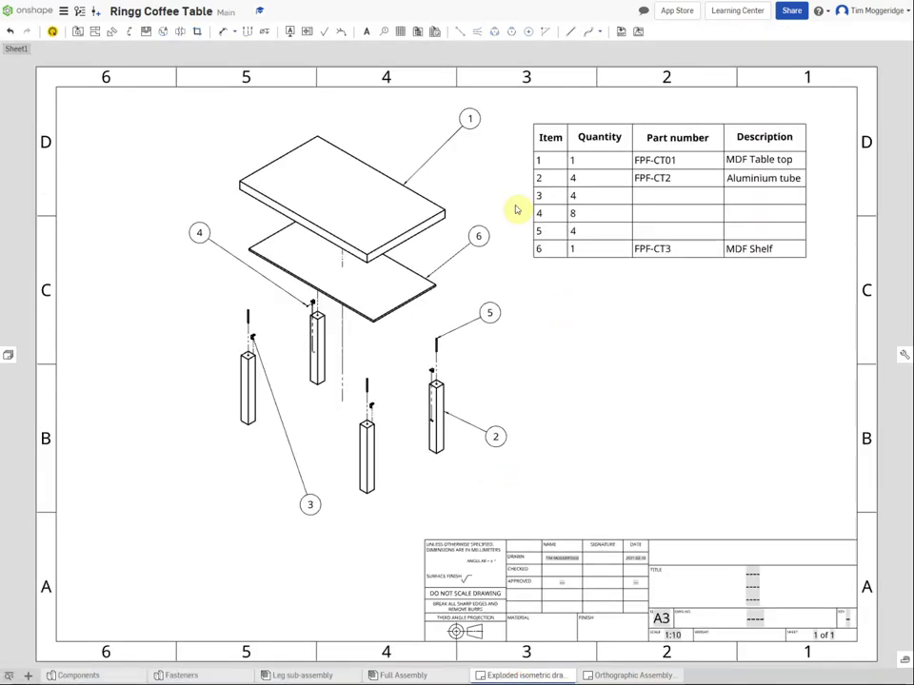
click(53, 33)
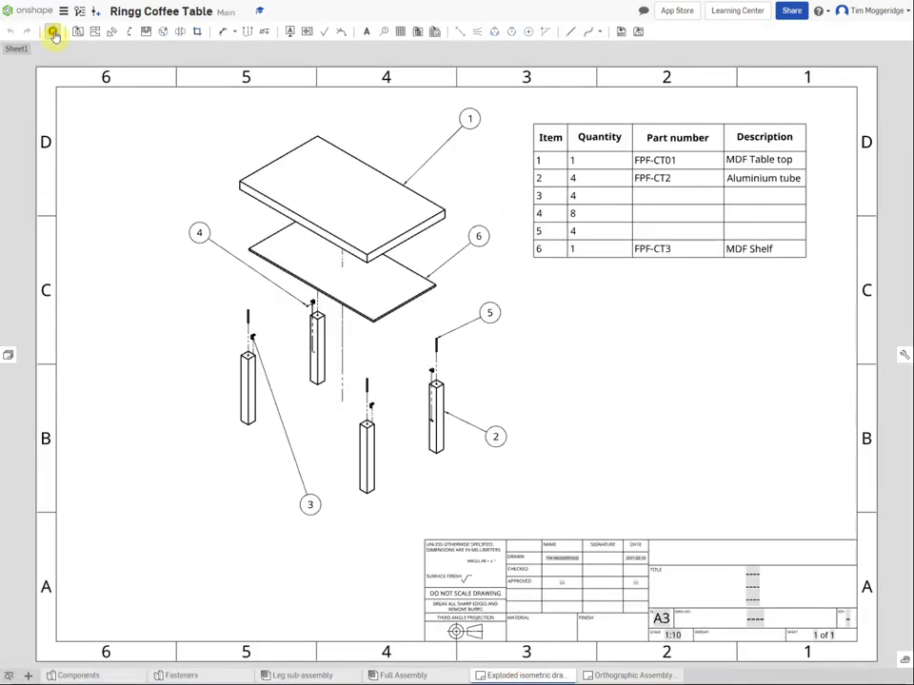